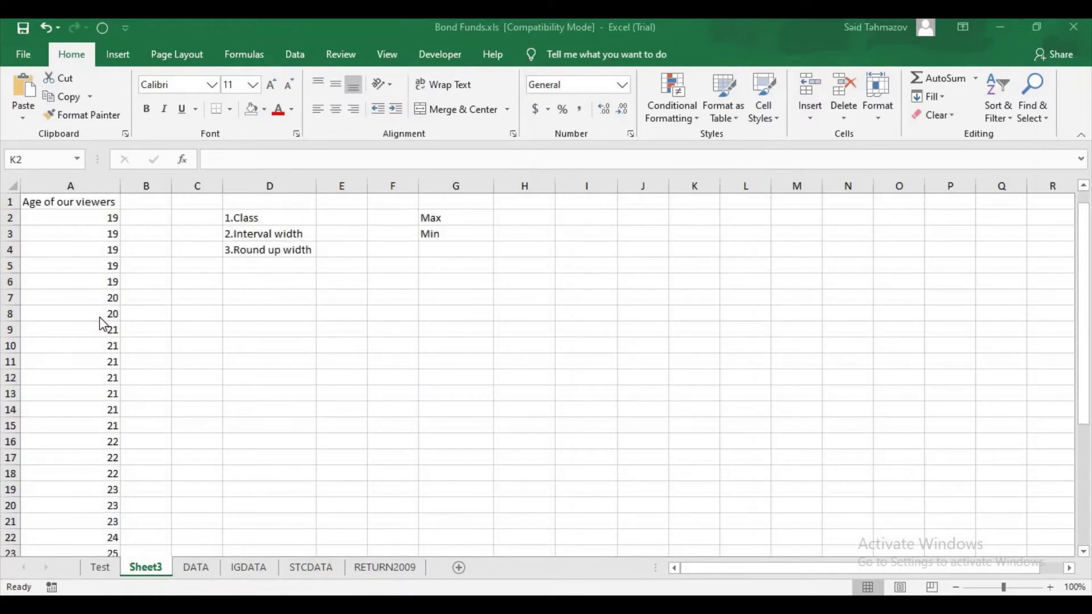
Step: Review the viewer ages in column A and paste the copied sample-size and number-of-classes reference picture at K2
{"action": "scroll", "coordinate": [101, 323], "scroll_direction": "down", "scroll_amount": 4}
{"action": "scroll", "coordinate": [98, 297], "scroll_direction": "down", "scroll_amount": 1}
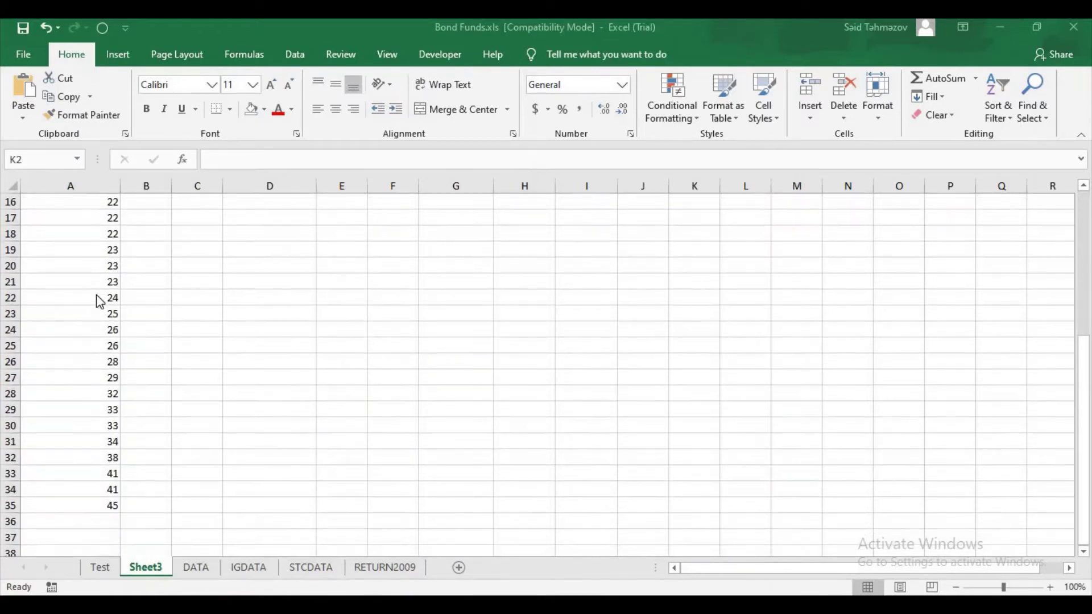
{"action": "scroll", "coordinate": [98, 297], "scroll_direction": "up", "scroll_amount": 5}
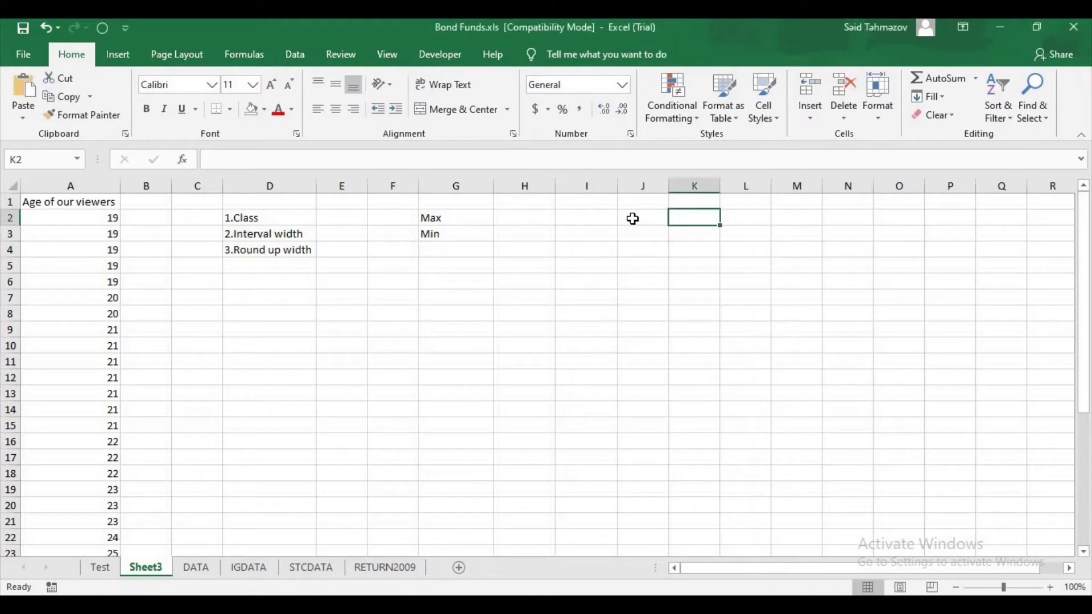
{"action": "key", "text": "ctrl+v"}
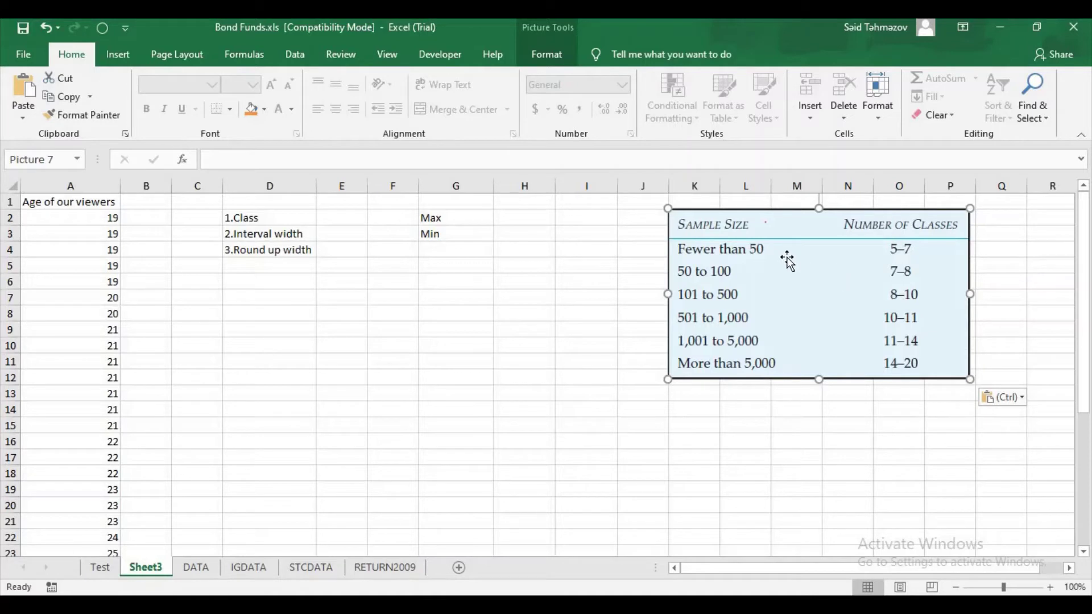
Step: Check the number of ages in column A against the reference table and enter 5 as the class count in E2
{"action": "scroll", "coordinate": [97, 249], "scroll_direction": "down", "scroll_amount": 3}
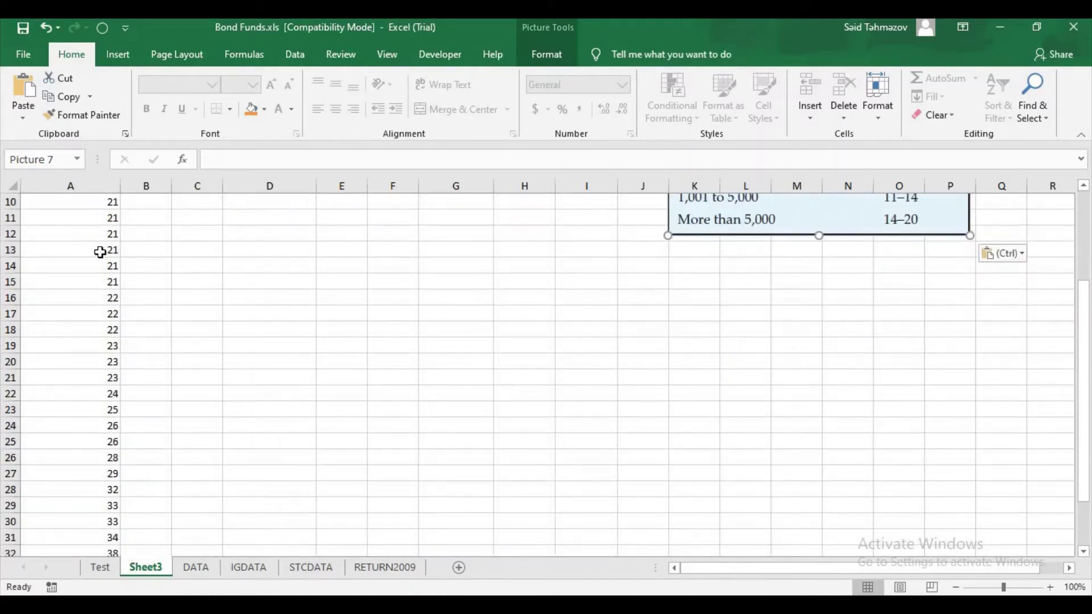
{"action": "scroll", "coordinate": [100, 252], "scroll_direction": "down", "scroll_amount": 2}
{"action": "scroll", "coordinate": [113, 262], "scroll_direction": "up", "scroll_amount": 5}
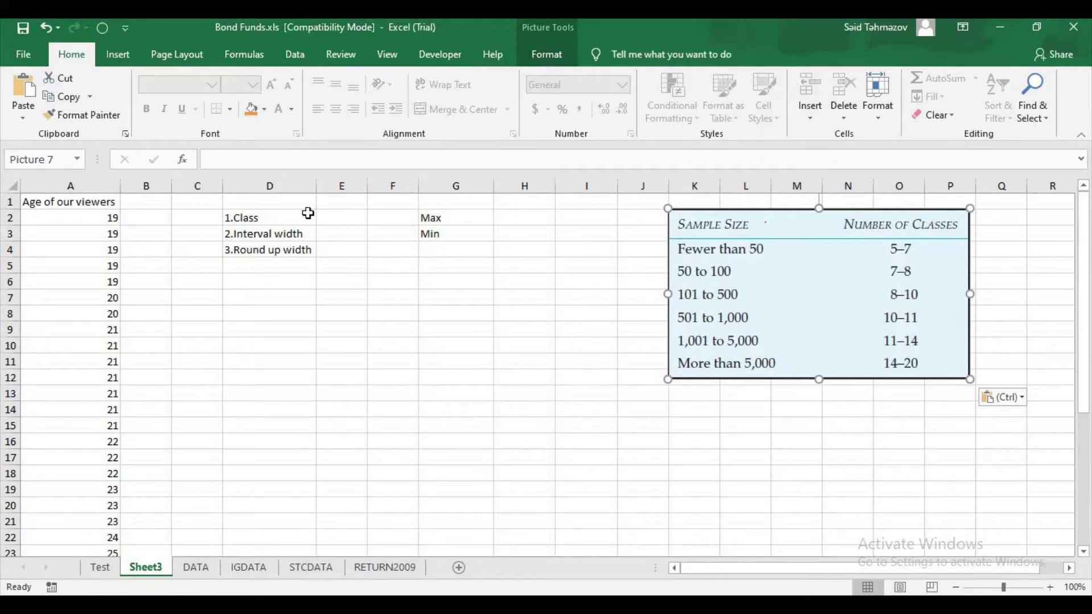
{"action": "left_click", "coordinate": [354, 219]}
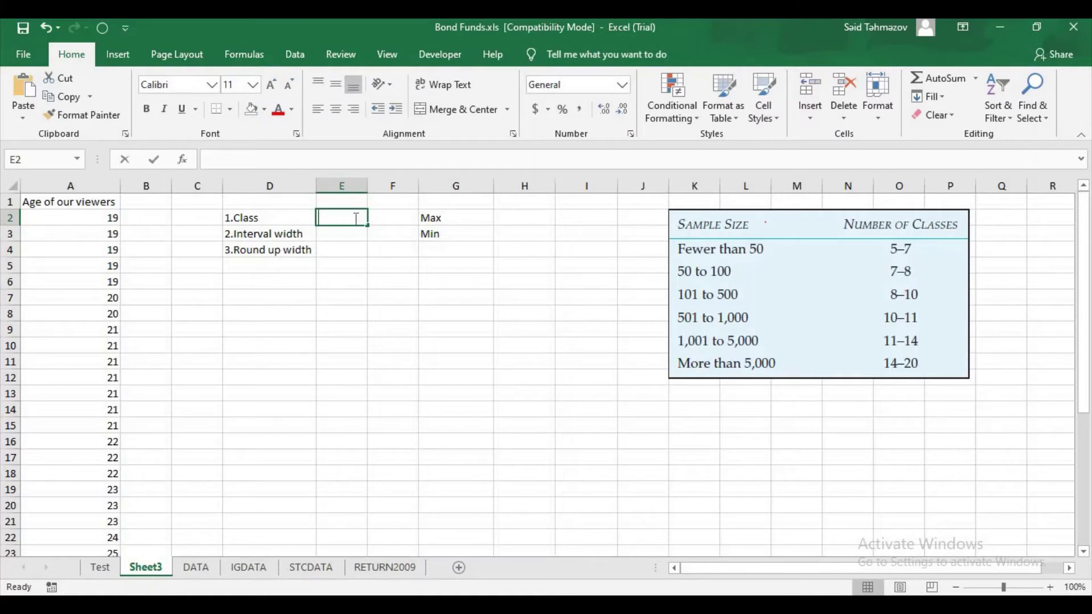
{"action": "type", "text": "5"}
{"action": "key", "text": "Return"}
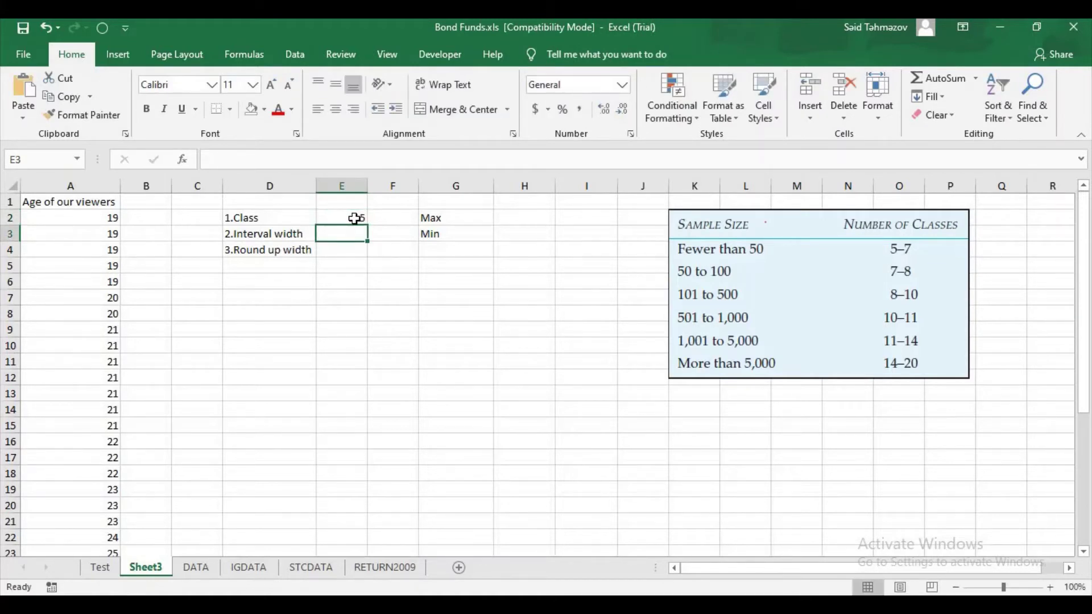
Step: Delete the sample-size reference picture from the sheet
{"action": "left_click", "coordinate": [783, 229]}
{"action": "key", "text": "Delete"}
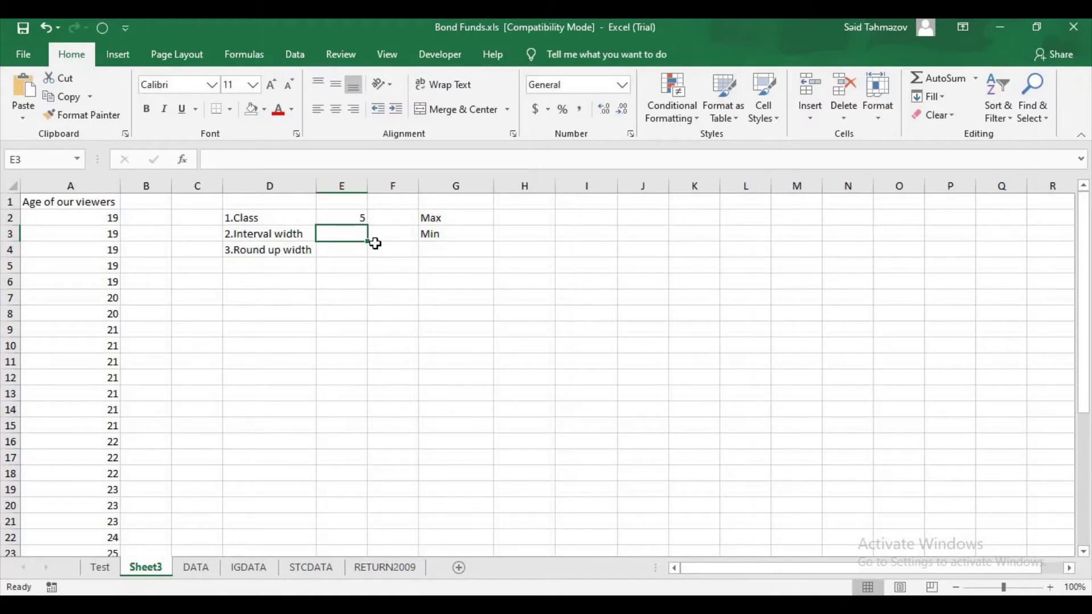
{"action": "type", "text": "="}
{"action": "key", "text": "BackSpace"}
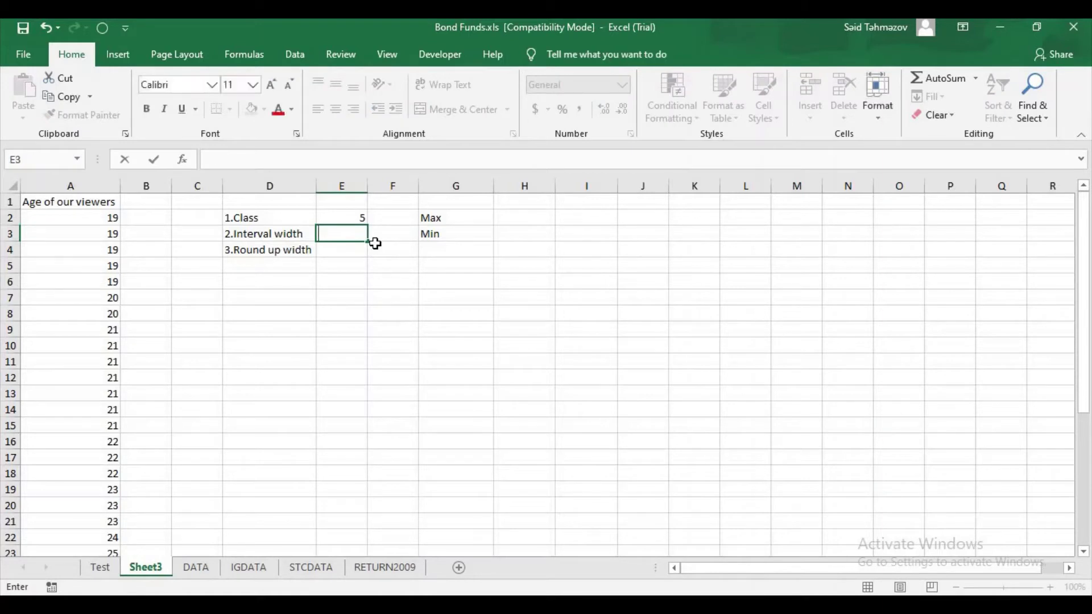
{"action": "left_click", "coordinate": [531, 218]}
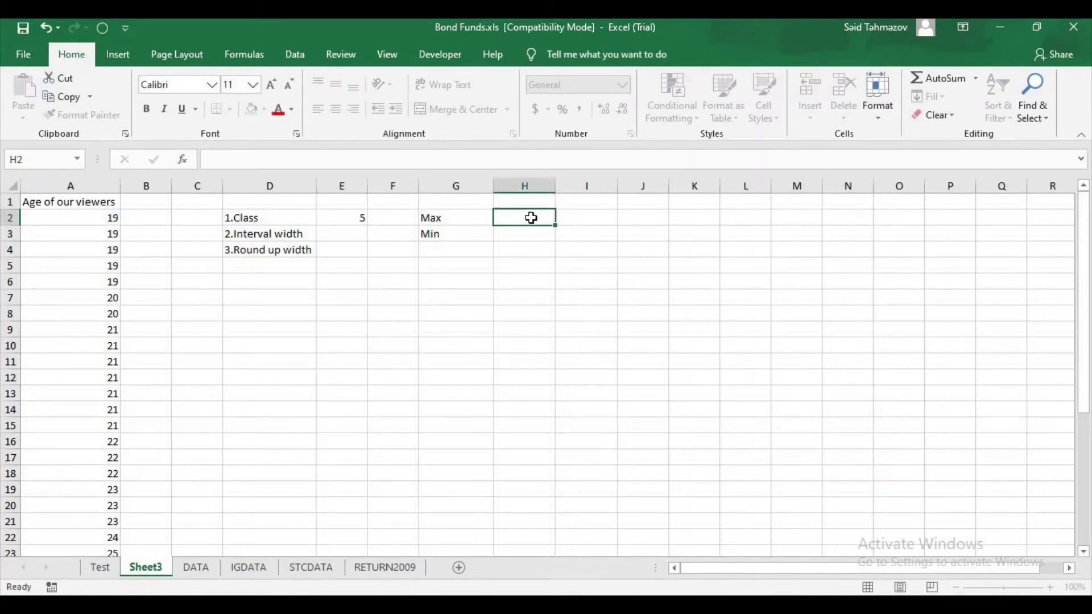
{"action": "type", "text": "19"}
{"action": "key", "text": "Return"}
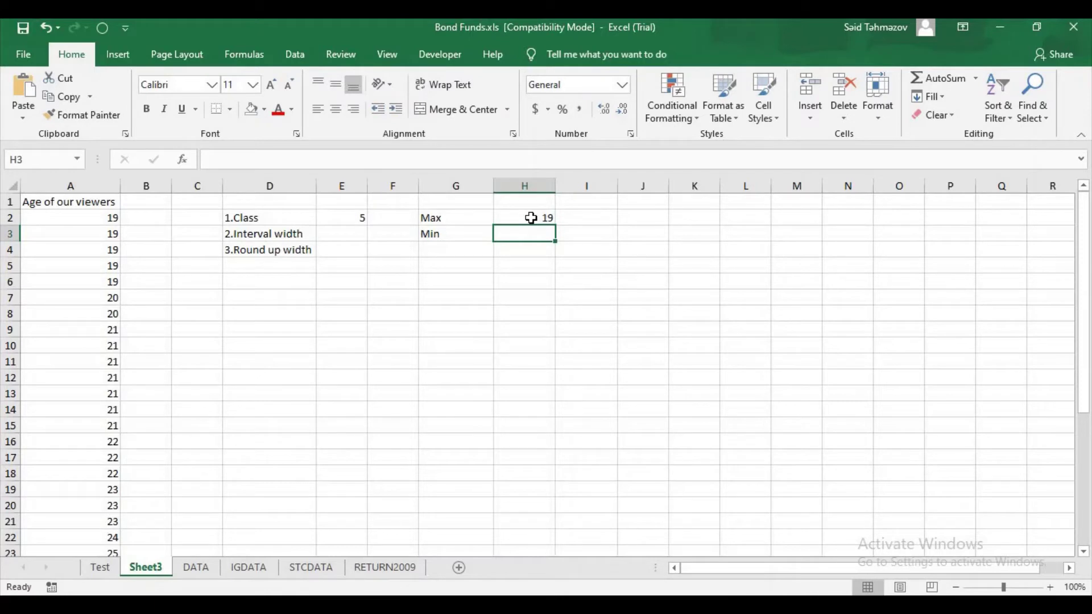
{"action": "type", "text": "45"}
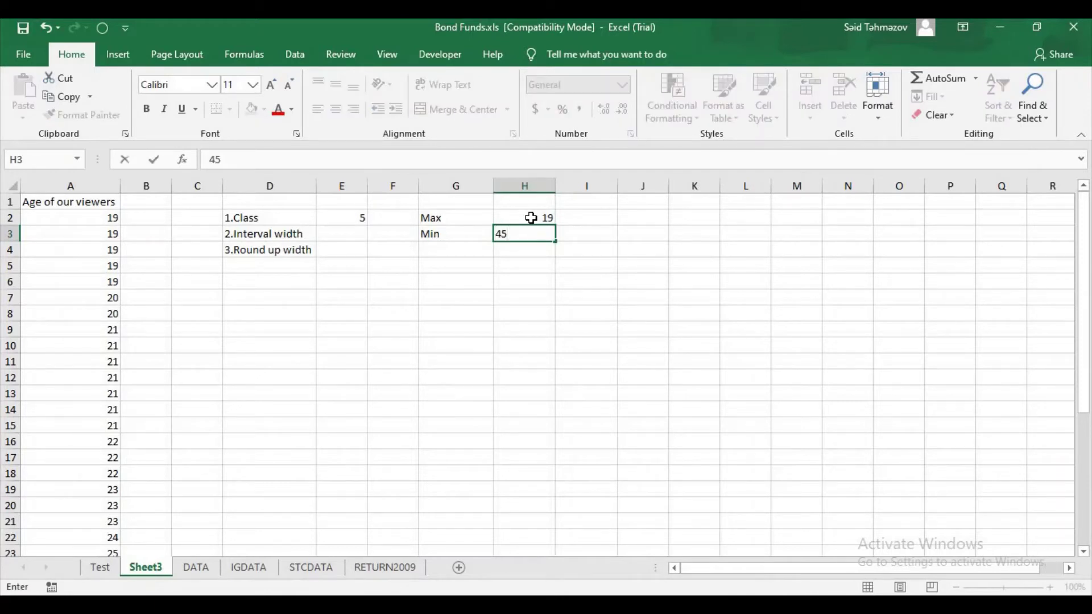
{"action": "key", "text": "BackSpace"}
{"action": "key", "text": "BackSpace"}
Step: Enter 19 as the Min value in H3 and 45 as the Max value in H2
{"action": "type", "text": "19"}
{"action": "key", "text": "Return"}
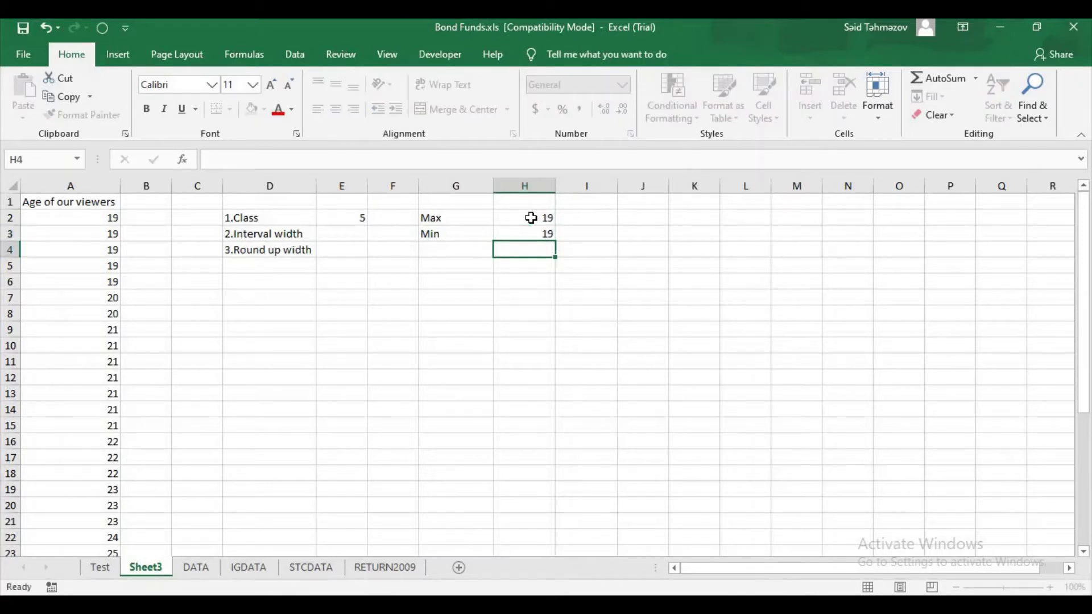
{"action": "left_click", "coordinate": [531, 218]}
{"action": "type", "text": "45"}
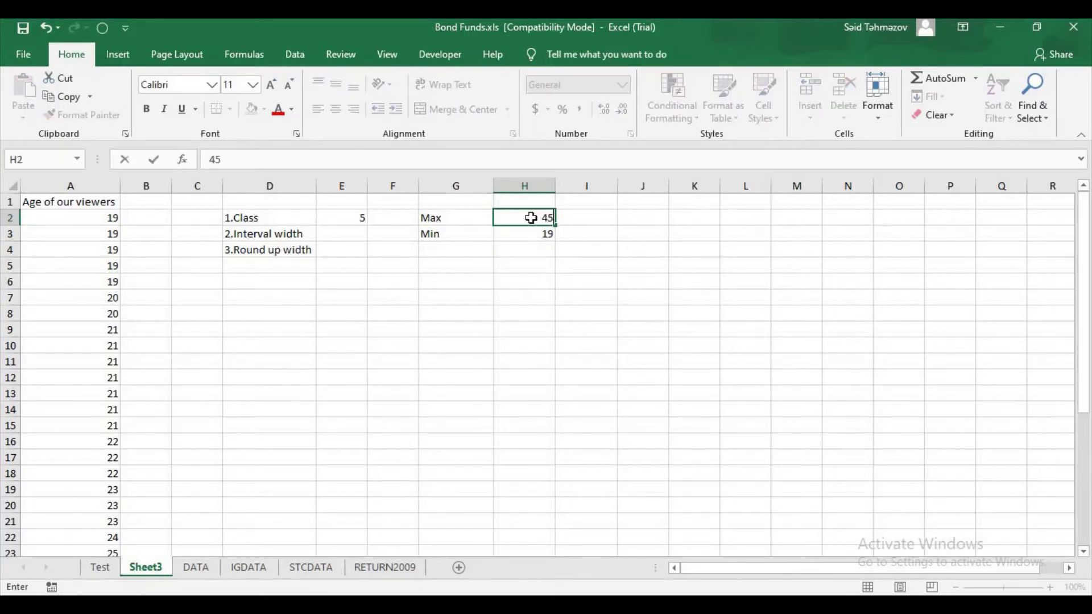
{"action": "key", "text": "Return"}
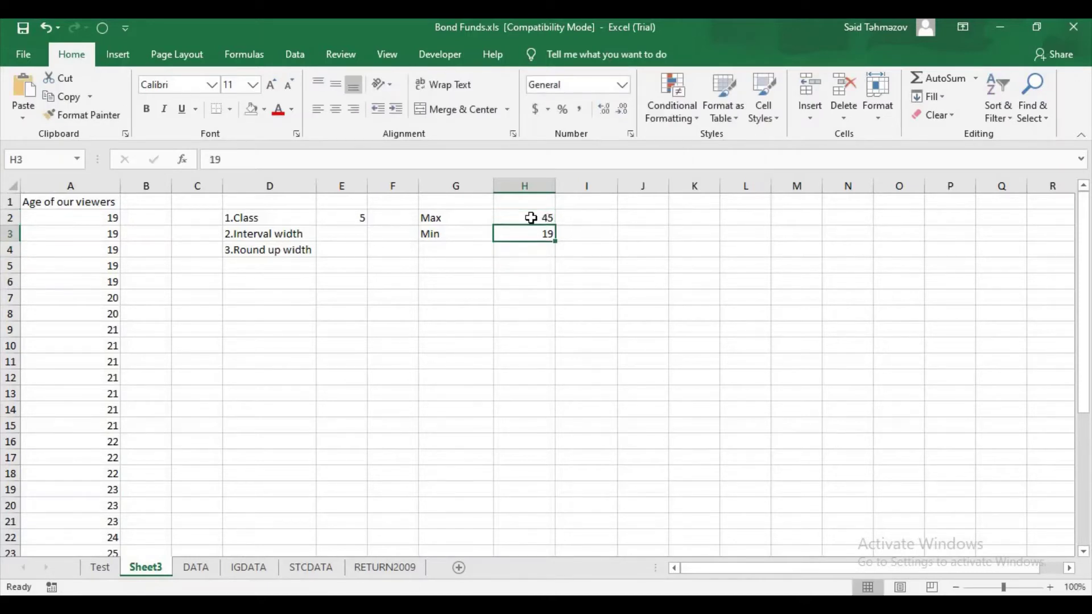
Step: Calculate the interval width in E3 with =(H2-H3)/5 and enter 6 as the rounded-up width in E4
{"action": "left_click", "coordinate": [341, 237]}
{"action": "type", "text": "=("}
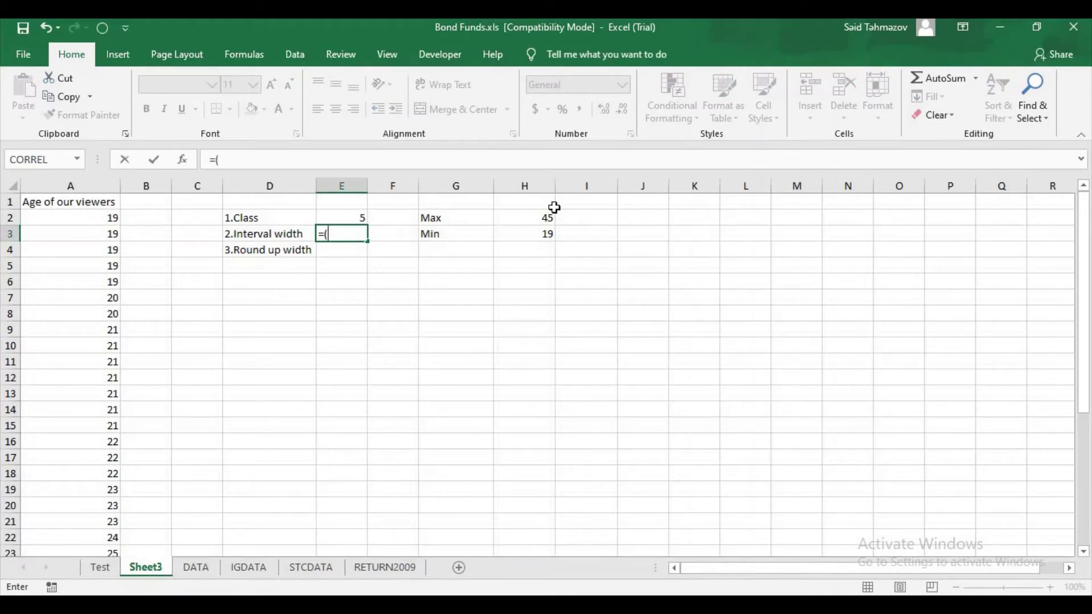
{"action": "key", "text": "Up"}
{"action": "key", "text": "Right"}
{"action": "key", "text": "Right"}
{"action": "key", "text": "Right"}
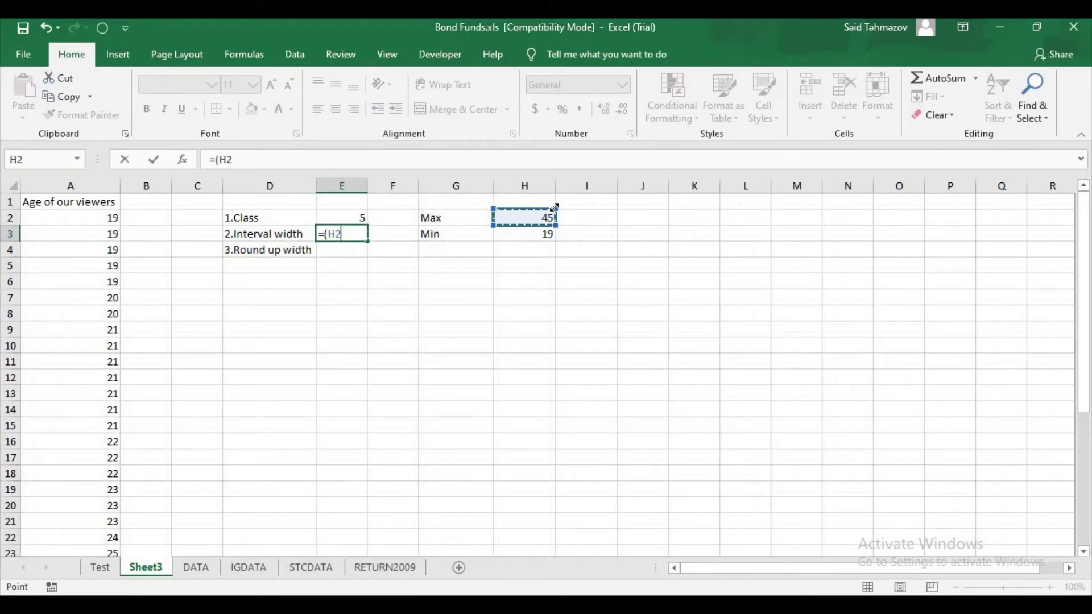
{"action": "type", "text": "-"}
{"action": "key", "text": "Down"}
{"action": "key", "text": "Right"}
{"action": "key", "text": "Up"}
{"action": "key", "text": "Up"}
{"action": "key", "text": "Up"}
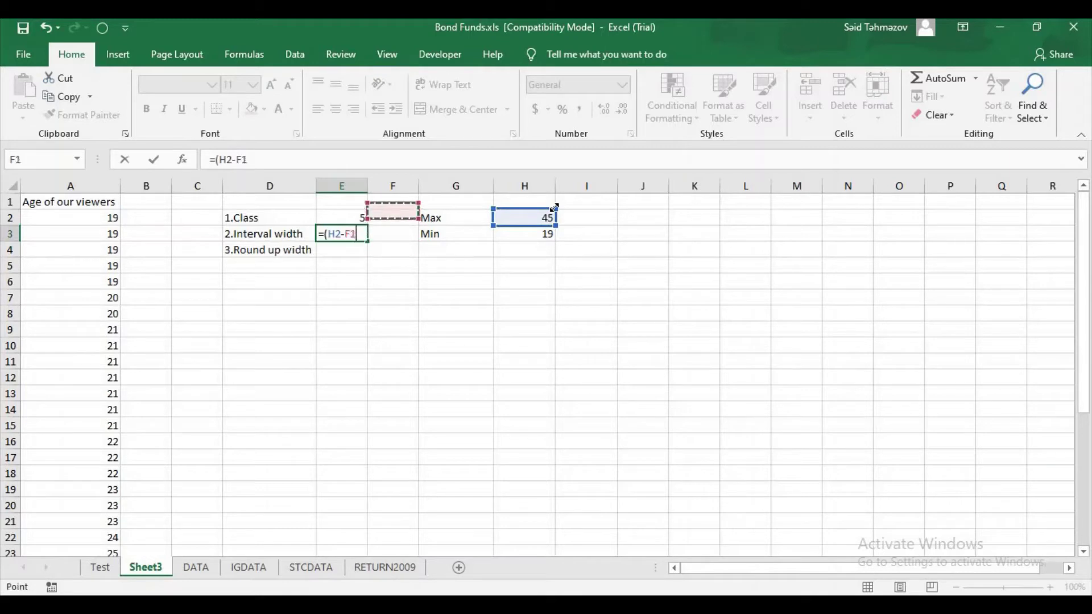
{"action": "key", "text": "Right"}
{"action": "key", "text": "Right"}
{"action": "key", "text": "Right"}
{"action": "key", "text": "Down"}
{"action": "key", "text": "Down"}
{"action": "key", "text": "Left"}
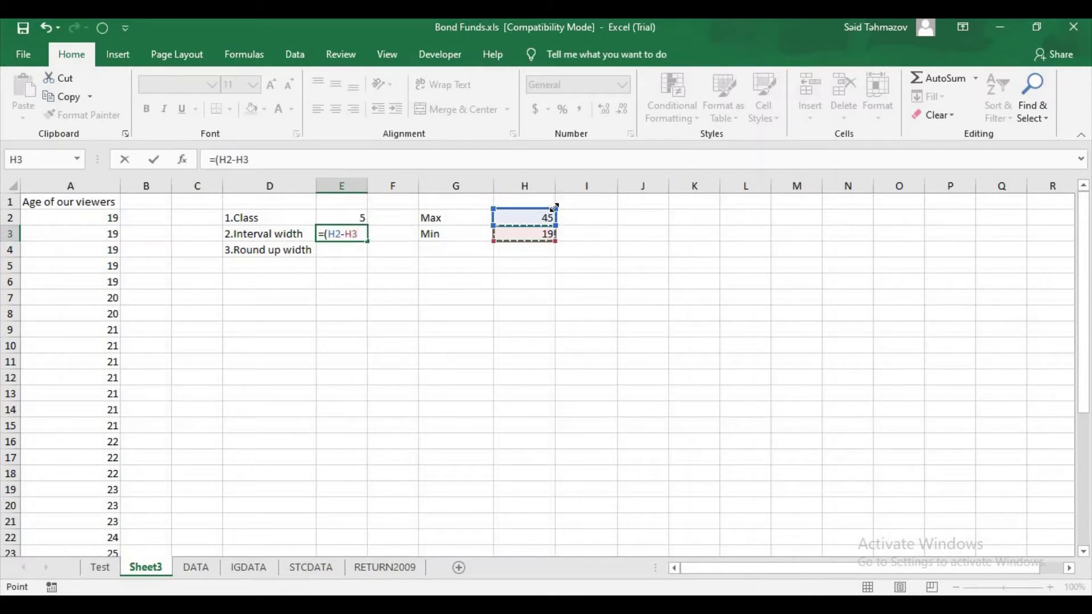
{"action": "type", "text": ")/5"}
{"action": "key", "text": "Return"}
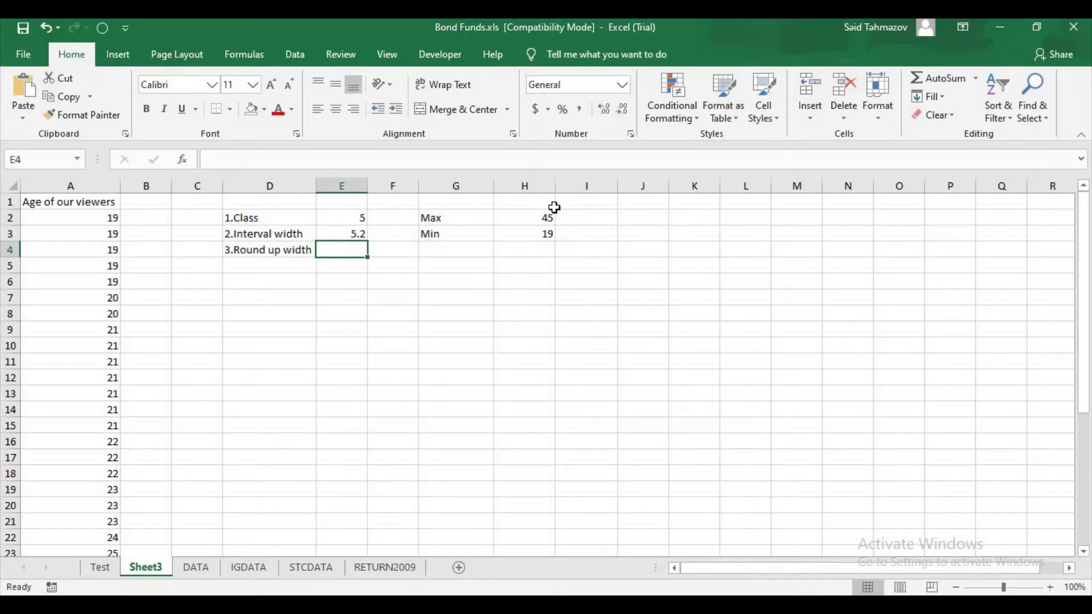
{"action": "type", "text": "6"}
{"action": "key", "text": "Return"}
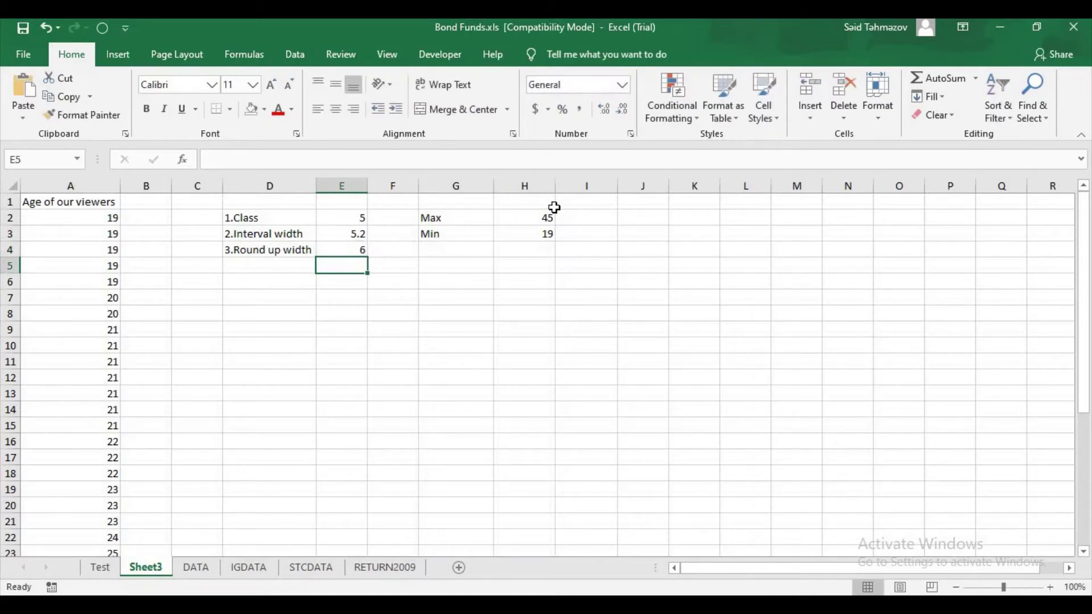
Step: Add the heading Classes in F7 and enter the class ranges 19 -- 25 in F8 and 25 -- 31 in F9
{"action": "left_click", "coordinate": [379, 300]}
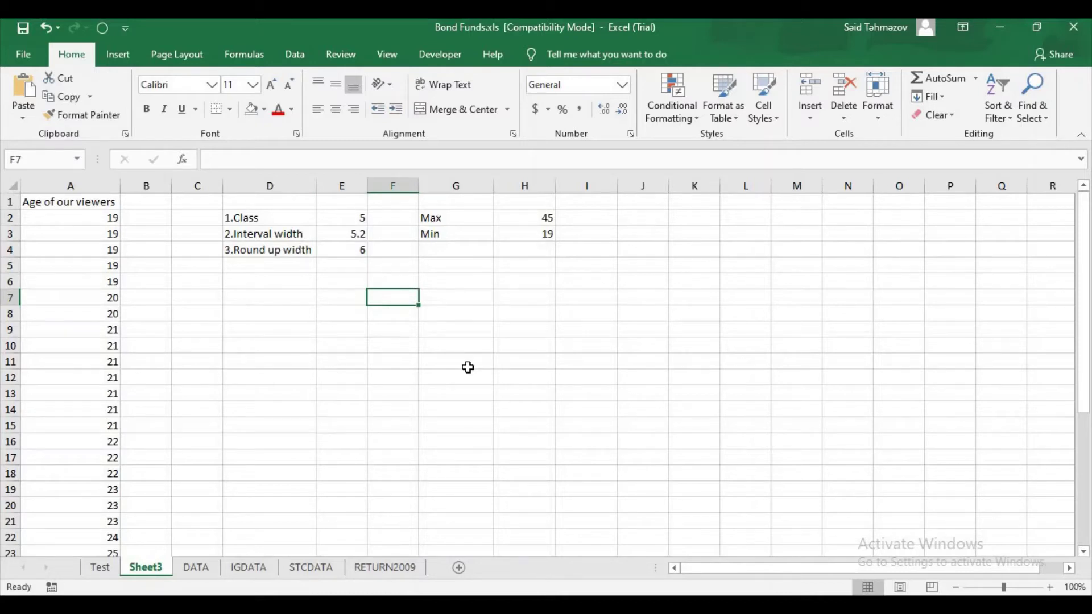
{"action": "type", "text": "Cl"}
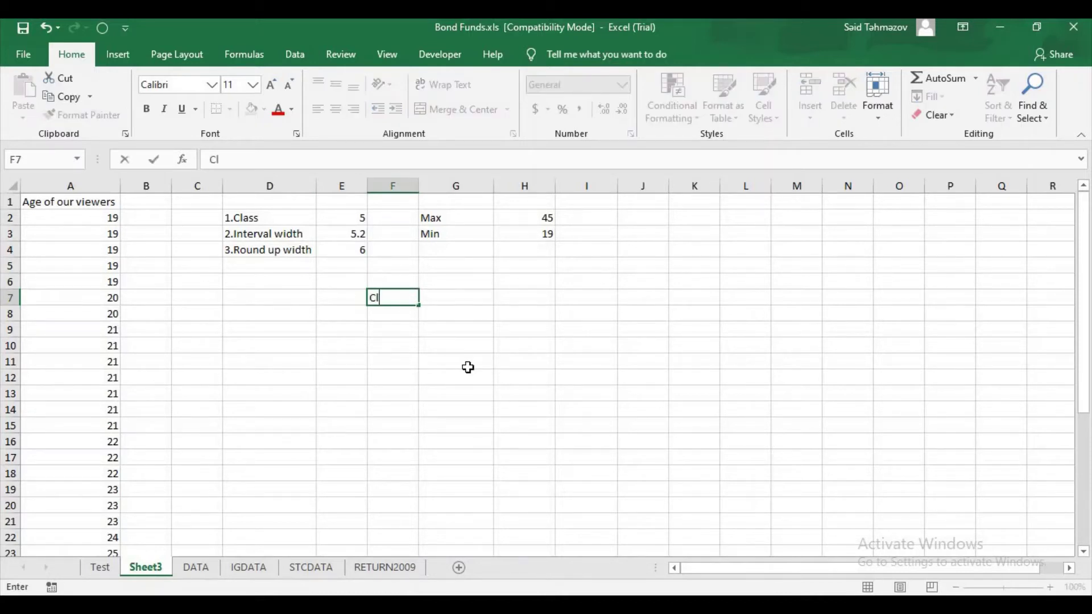
{"action": "type", "text": "asses"}
{"action": "key", "text": "Return"}
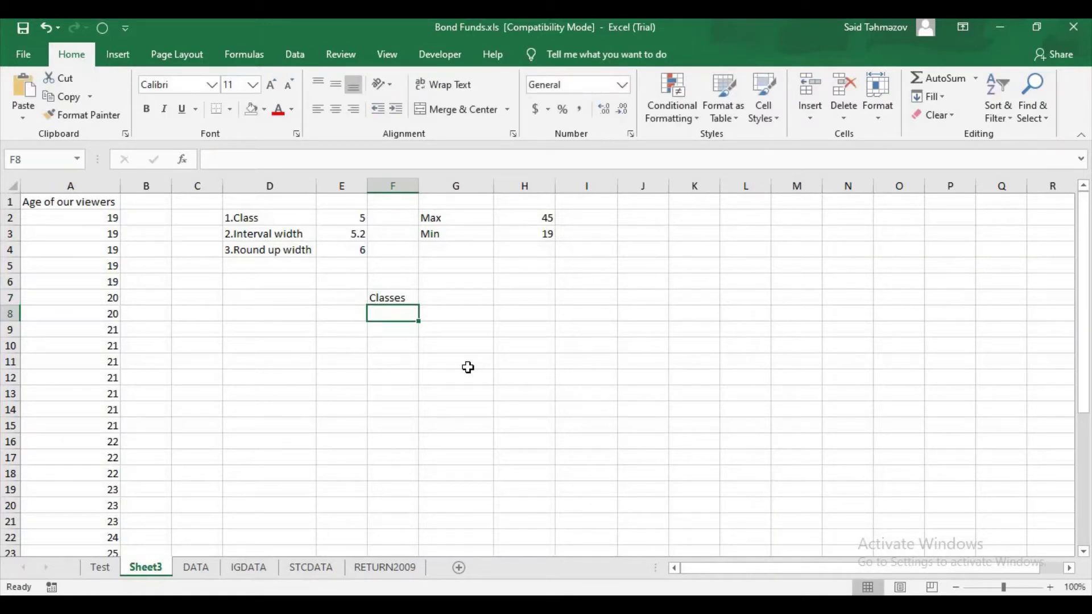
{"action": "type", "text": "19"}
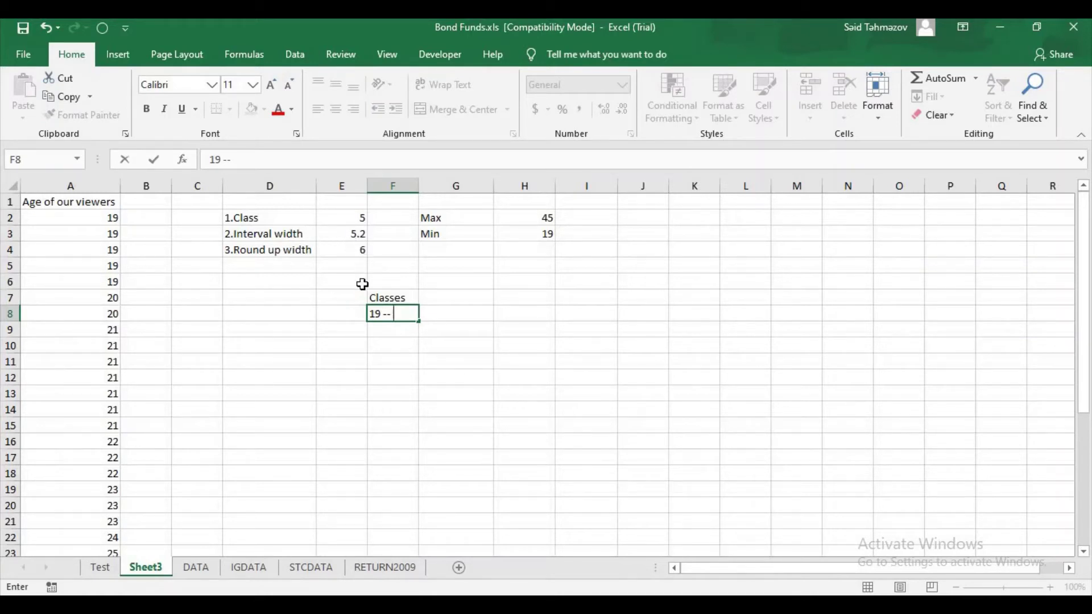
{"action": "type", "text": "-- 25"}
{"action": "key", "text": "Return"}
{"action": "type", "text": "25 --"}
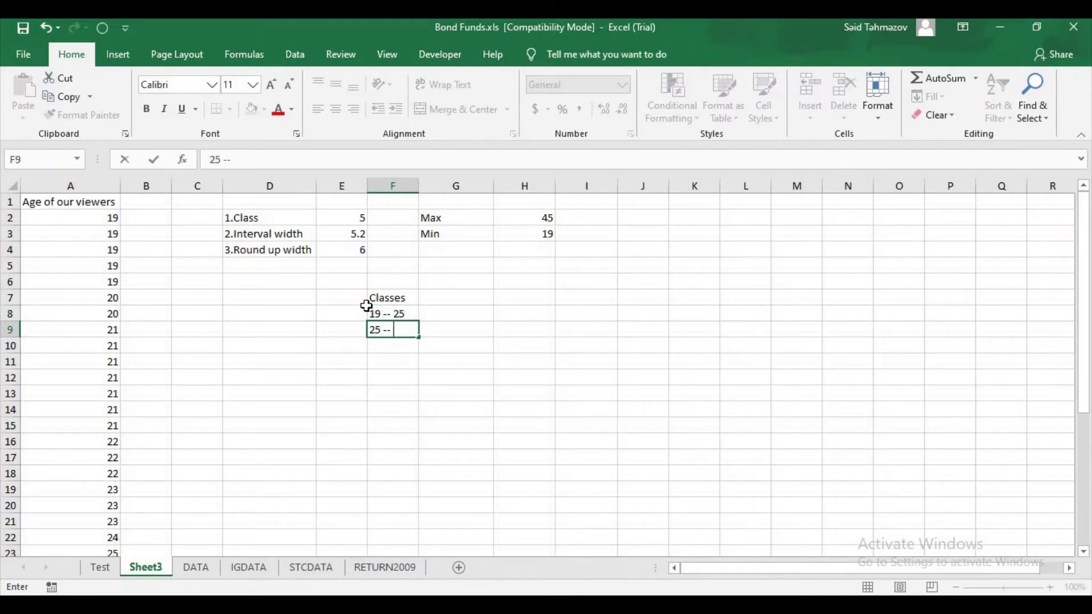
{"action": "type", "text": " 31"}
{"action": "key", "text": "Return"}
Step: Enter the remaining class ranges 31 -- 37, 37 -- 43 and 43 -- 49 in cells F10 to F12
{"action": "type", "text": "31"}
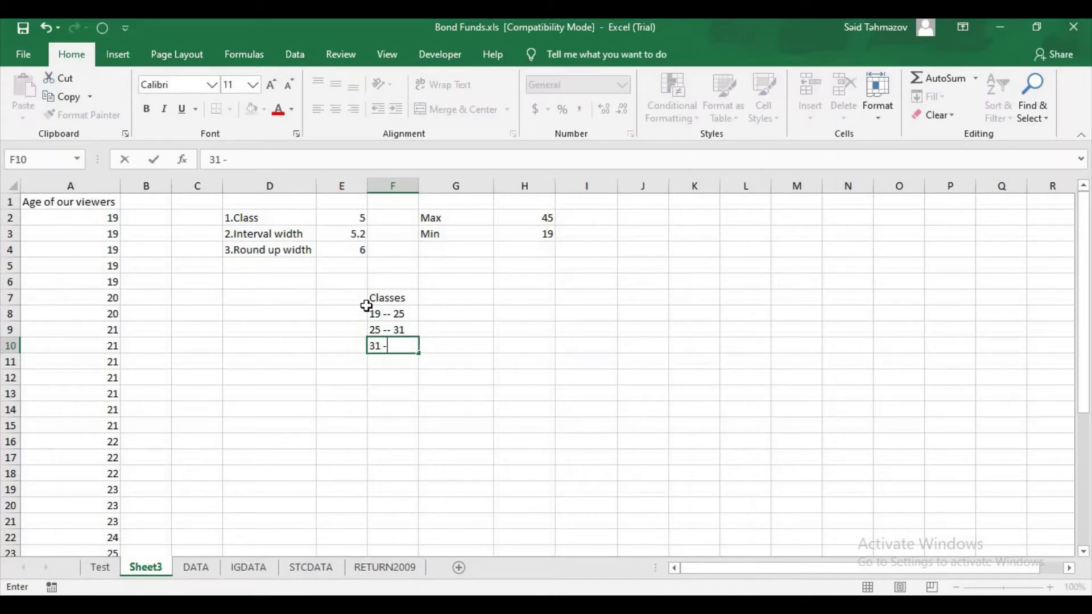
{"action": "type", "text": " -- 37"}
{"action": "key", "text": "Return"}
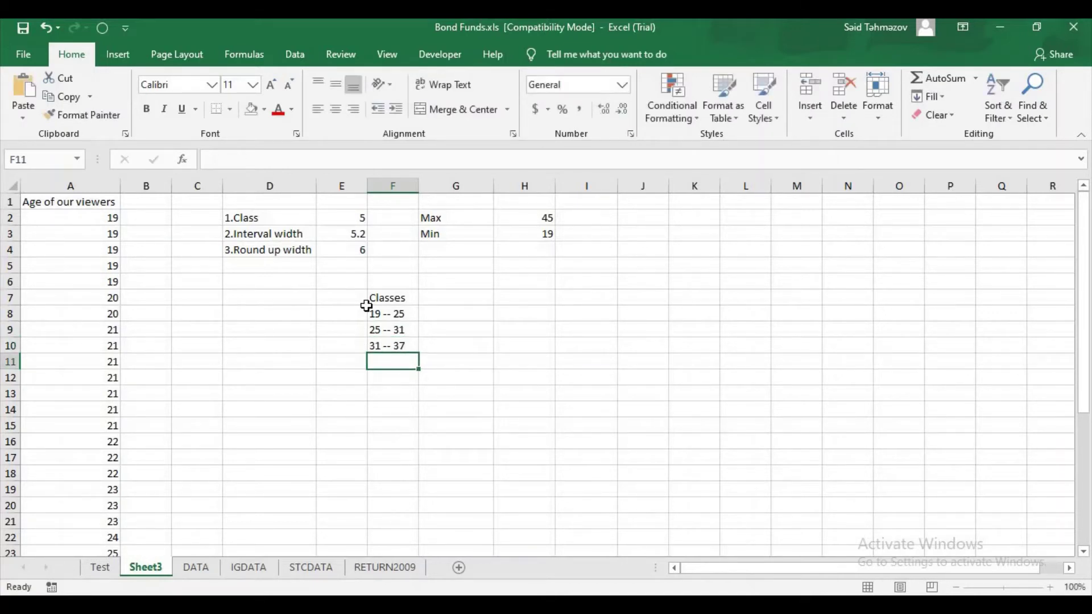
{"action": "type", "text": "37 --"}
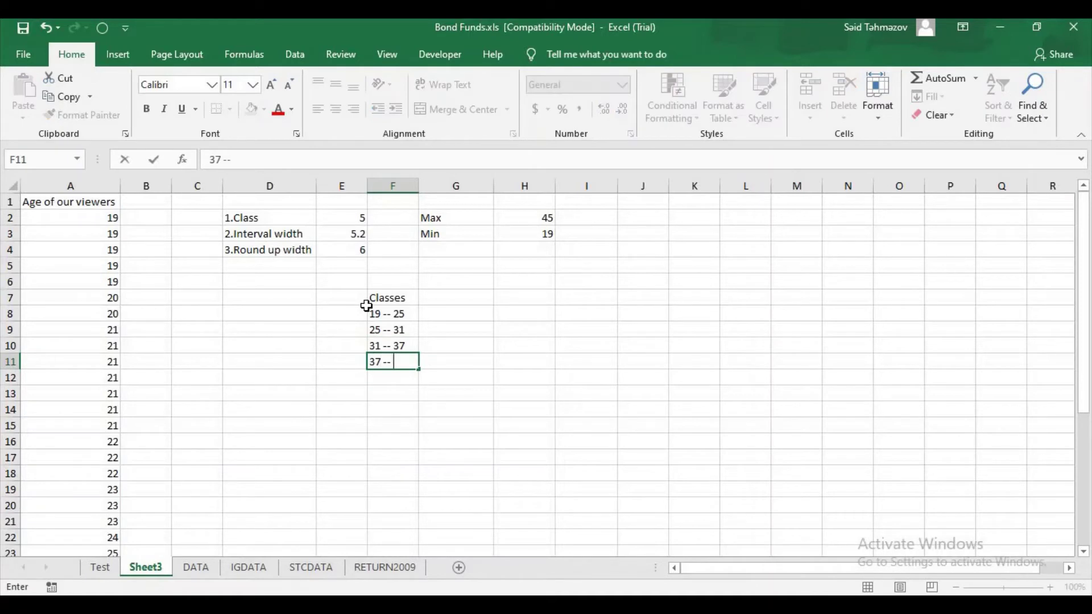
{"action": "type", "text": " 43"}
{"action": "key", "text": "Return"}
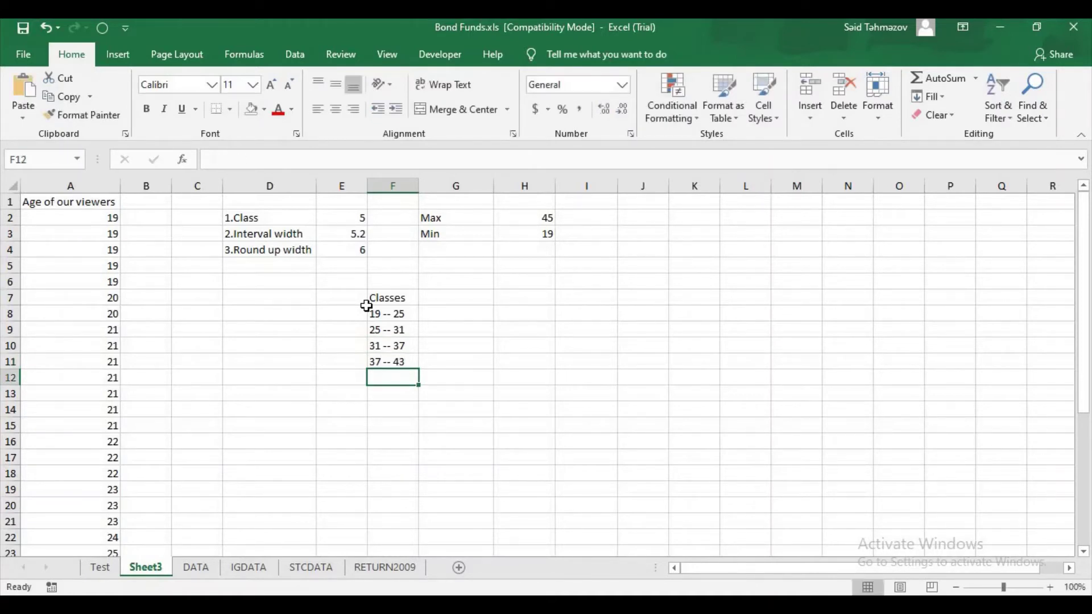
{"action": "type", "text": "43 --"}
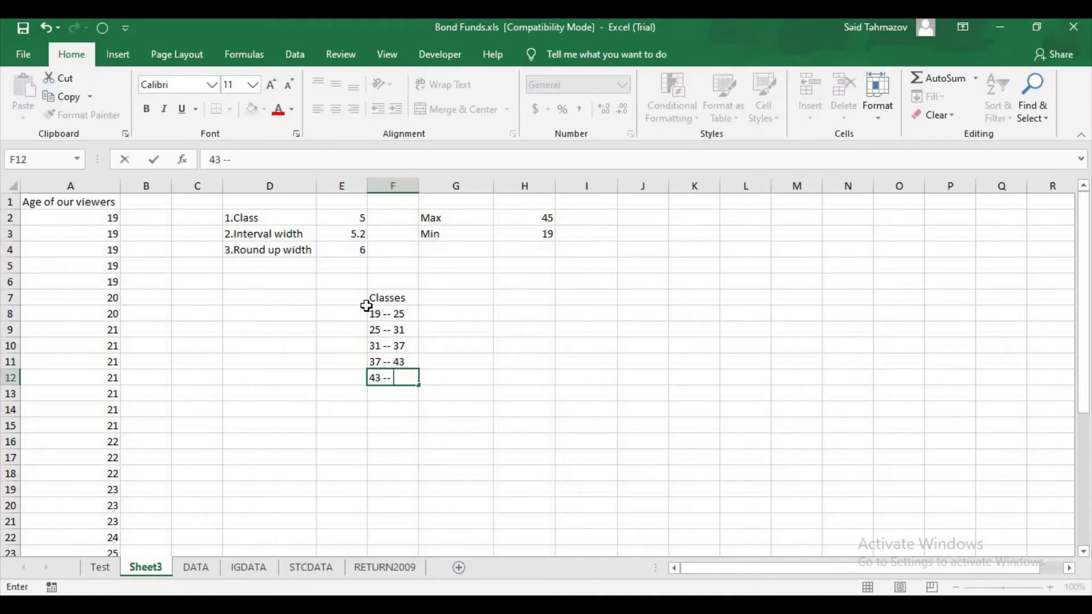
{"action": "type", "text": " 49"}
{"action": "key", "text": "Return"}
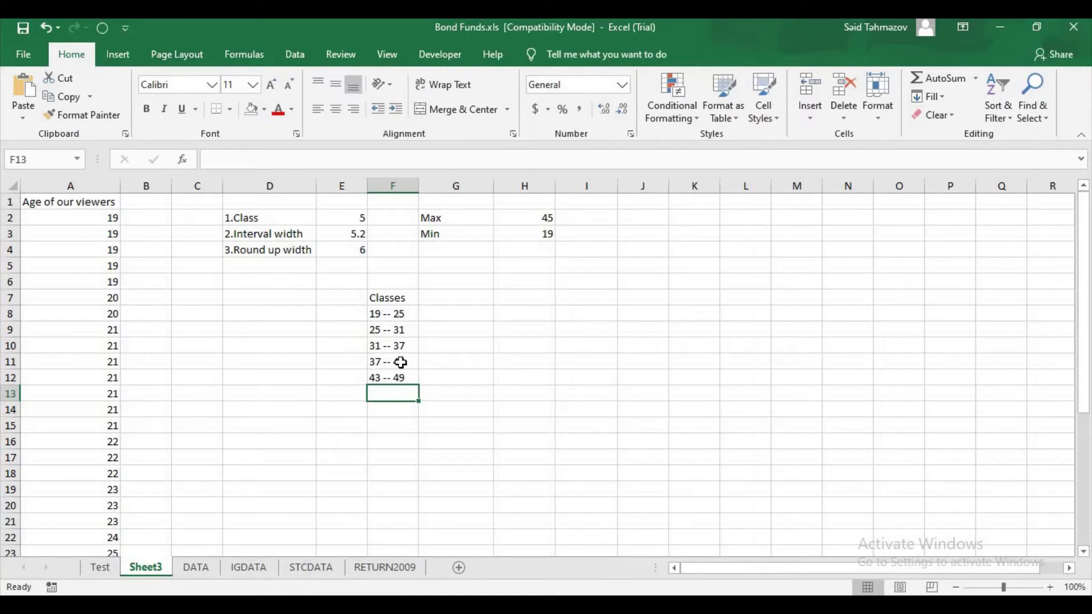
Step: Add the heading Frequency in G7 beside the Classes heading
{"action": "left_click", "coordinate": [467, 300]}
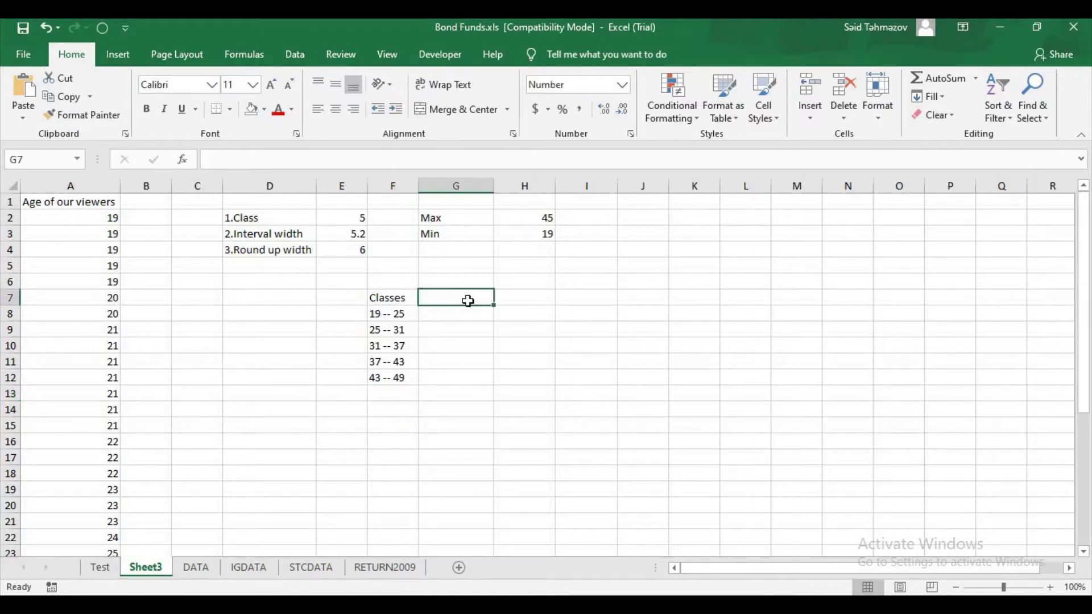
{"action": "type", "text": "Freq"}
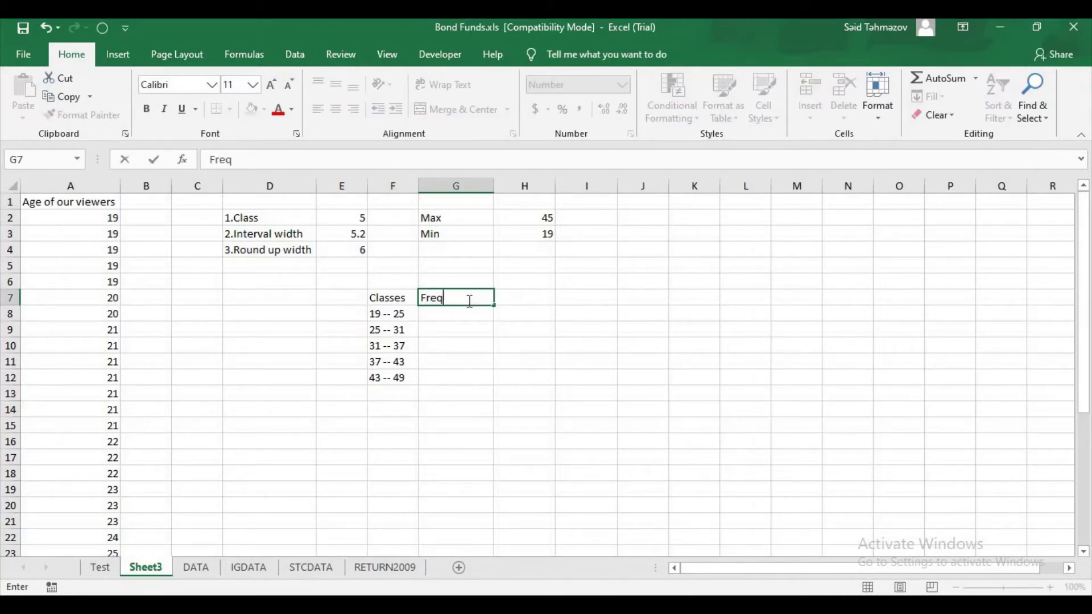
{"action": "type", "text": "uency"}
{"action": "key", "text": "Return"}
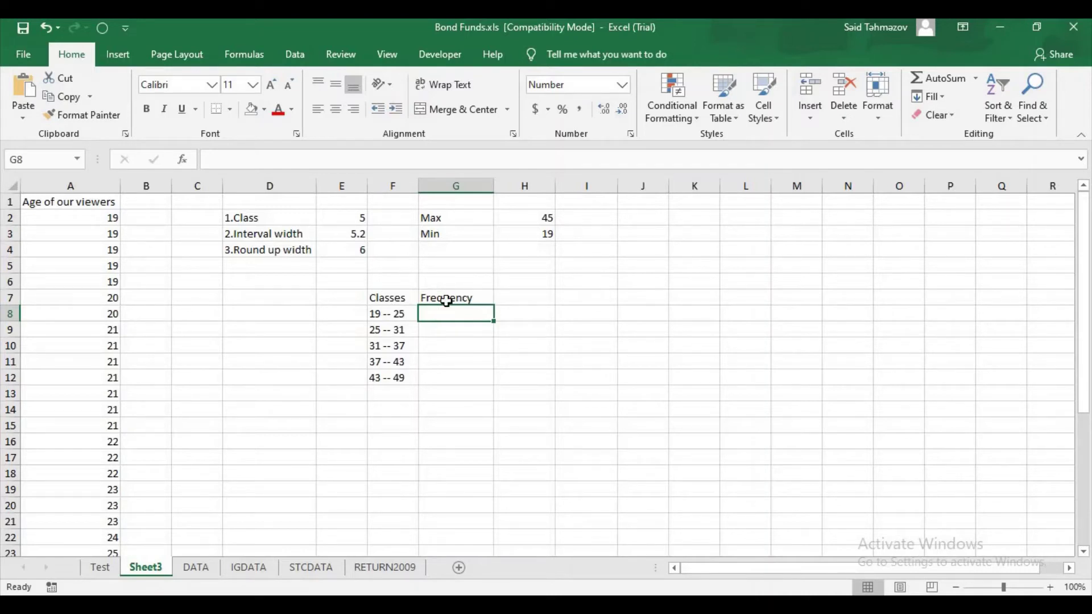
Step: Count the ages in the 19 -- 25 class in G8 with =COUNT(A2:A22)
{"action": "type", "text": "=co"}
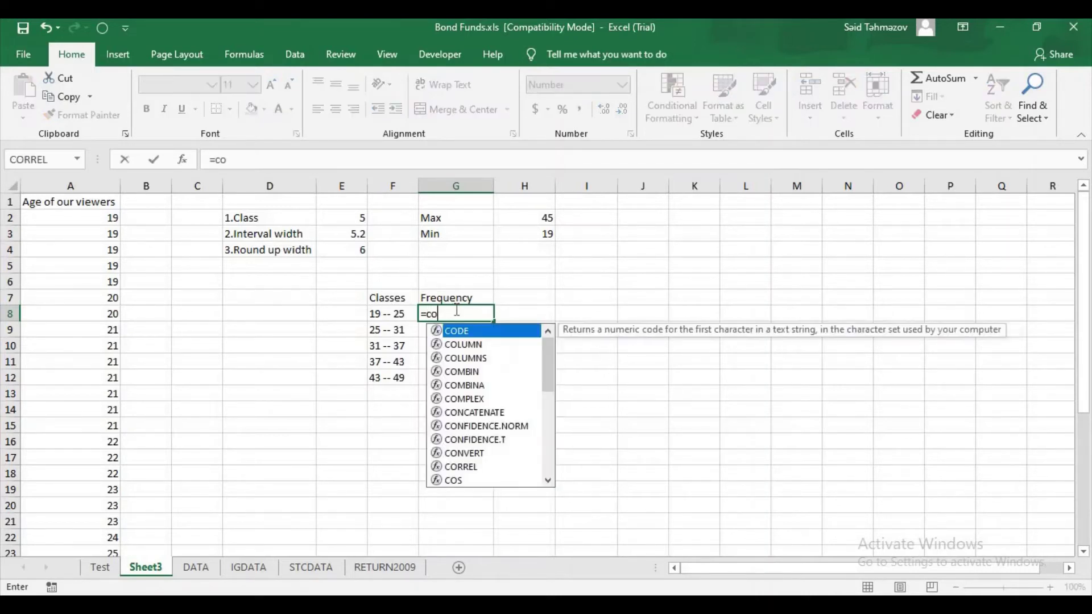
{"action": "type", "text": "unt("}
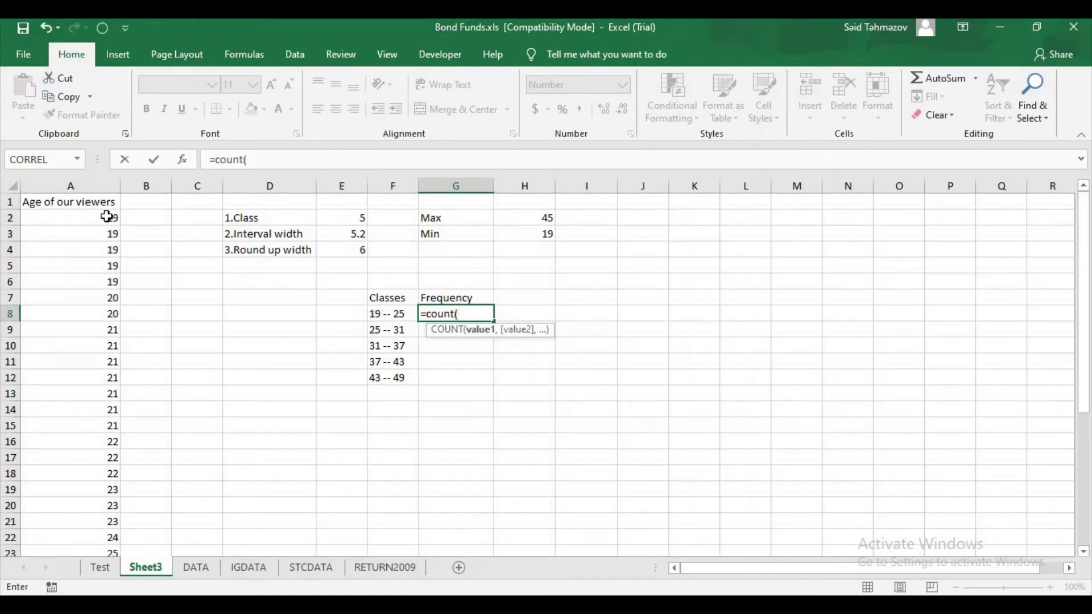
{"action": "left_click_drag", "start_coordinate": [106, 216], "coordinate": [105, 539]}
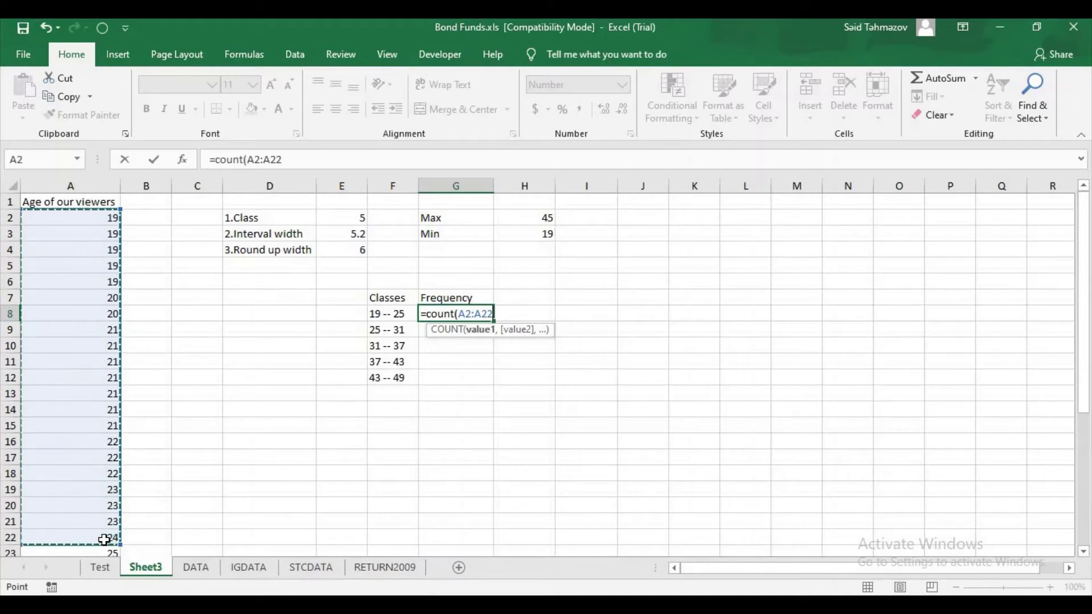
{"action": "type", "text": ")"}
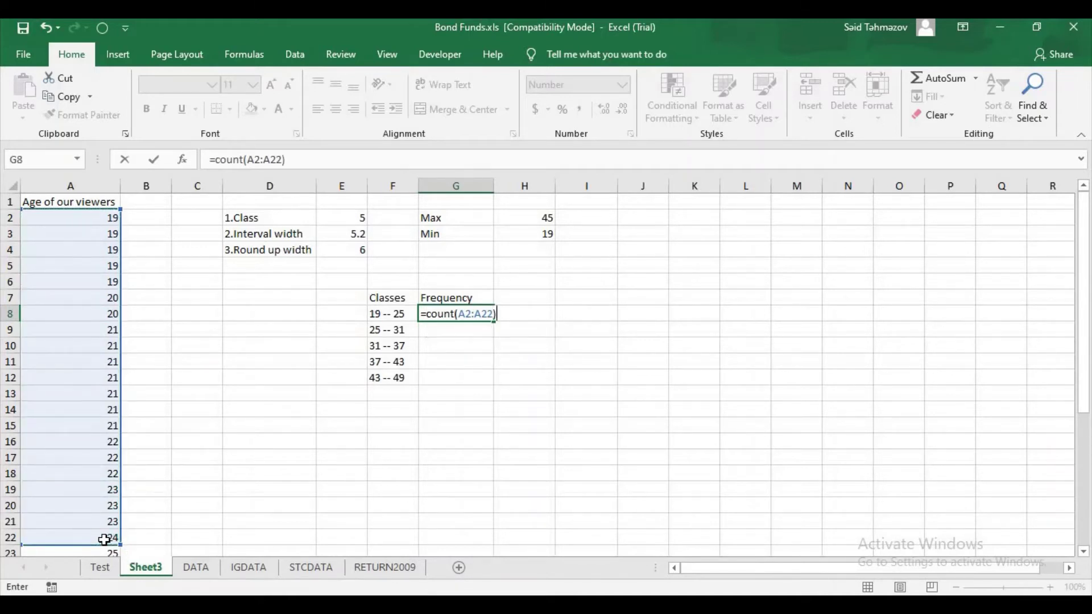
{"action": "key", "text": "Return"}
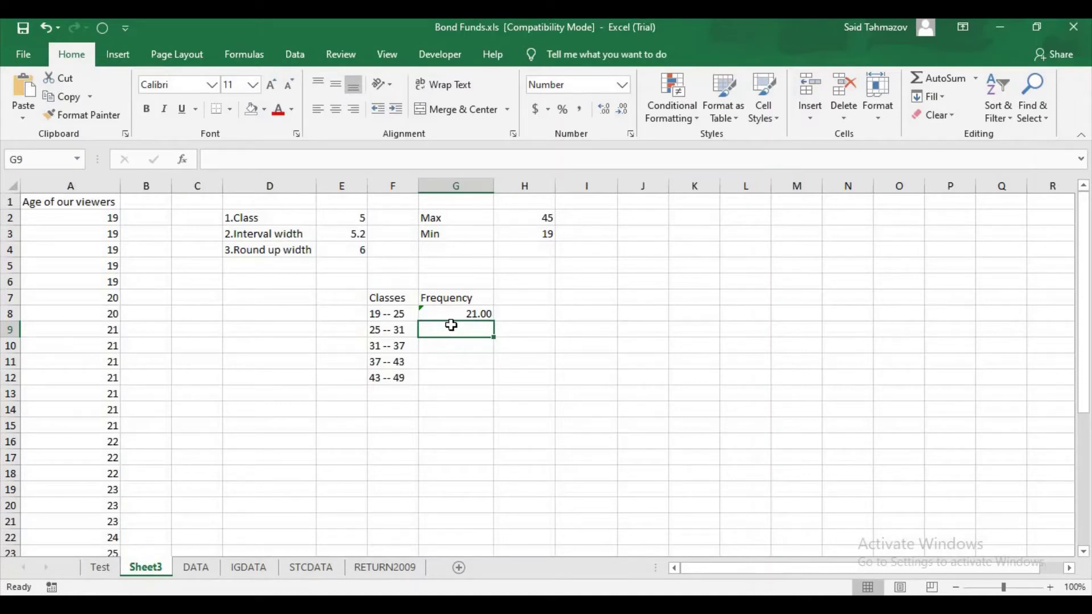
Step: Count the ages in the 25 -- 31 class in G9 with =COUNT(A23:A27)
{"action": "type", "text": "=count"}
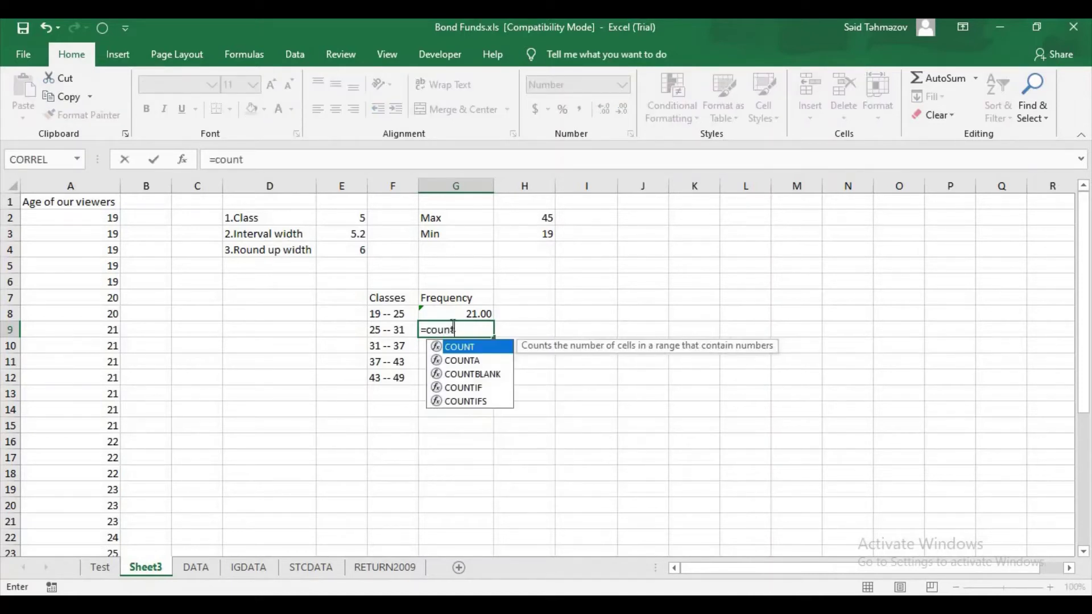
{"action": "type", "text": "("}
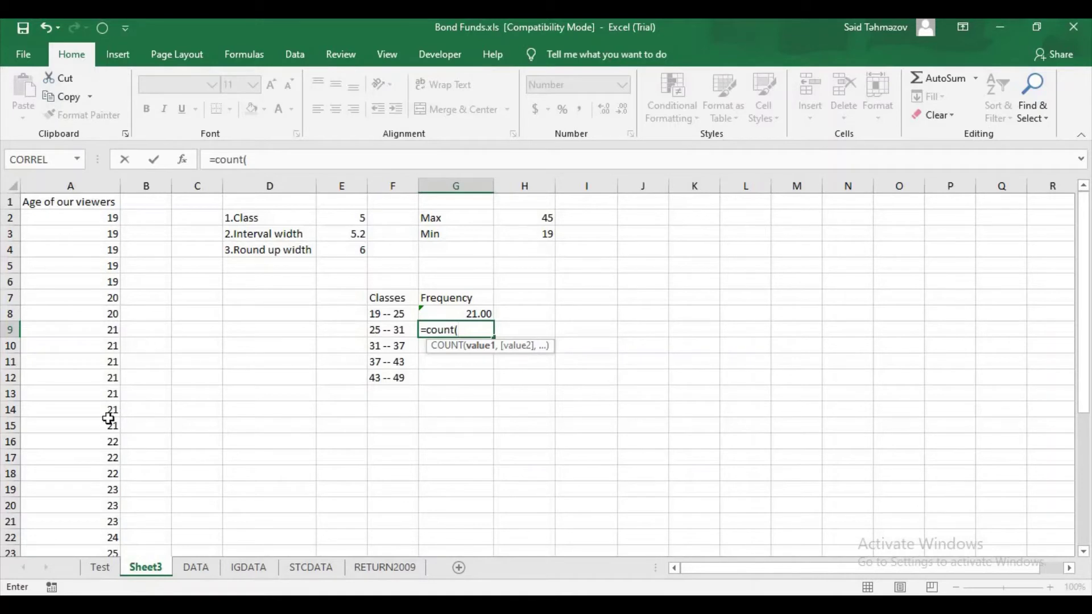
{"action": "scroll", "coordinate": [108, 419], "scroll_direction": "down", "scroll_amount": 3}
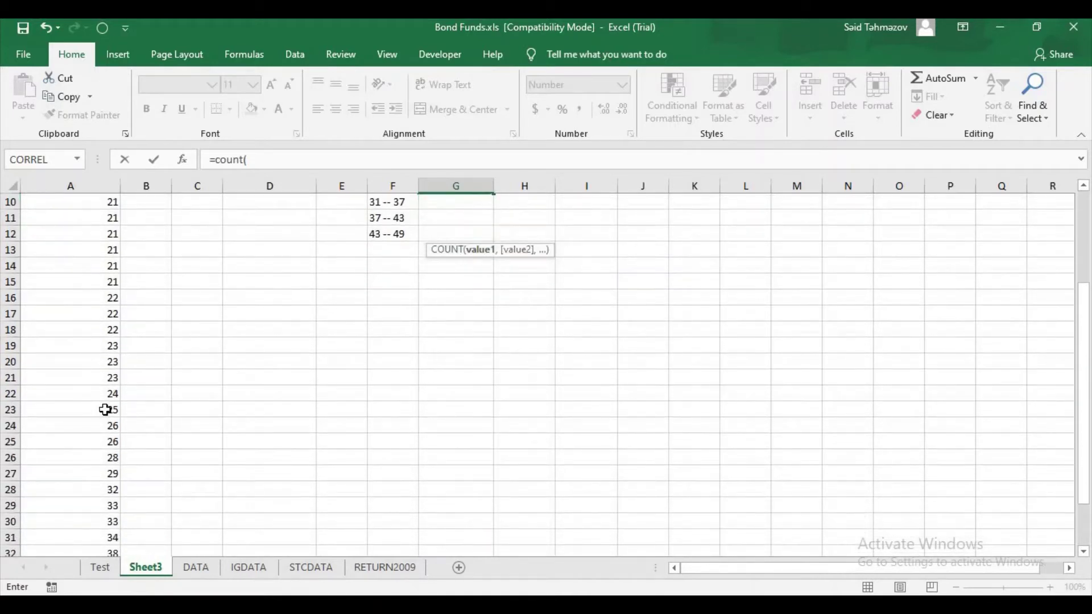
{"action": "left_click_drag", "start_coordinate": [105, 409], "coordinate": [111, 474]}
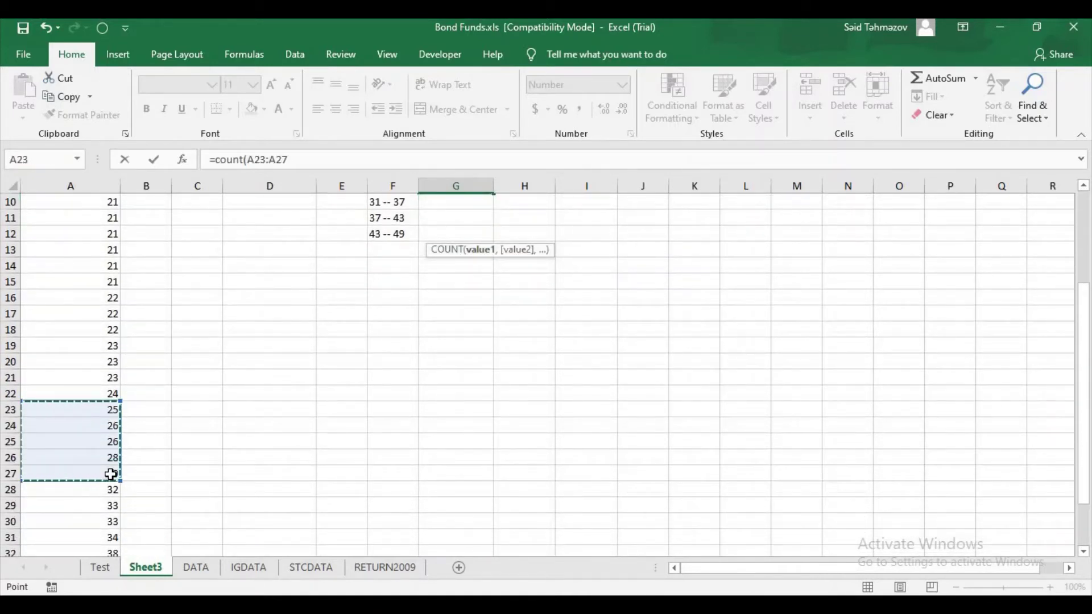
{"action": "key", "text": "Return"}
Step: Count the ages in the 31 -- 37 class in G10 with =COUNT(A28:A31)
{"action": "scroll", "coordinate": [146, 460], "scroll_direction": "up", "scroll_amount": 1}
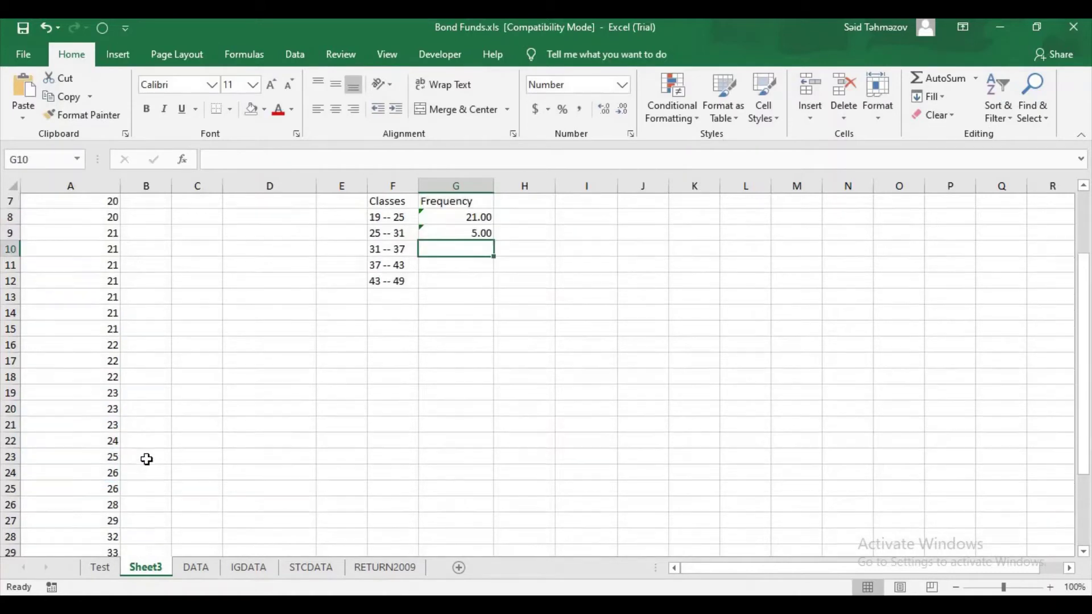
{"action": "type", "text": "="}
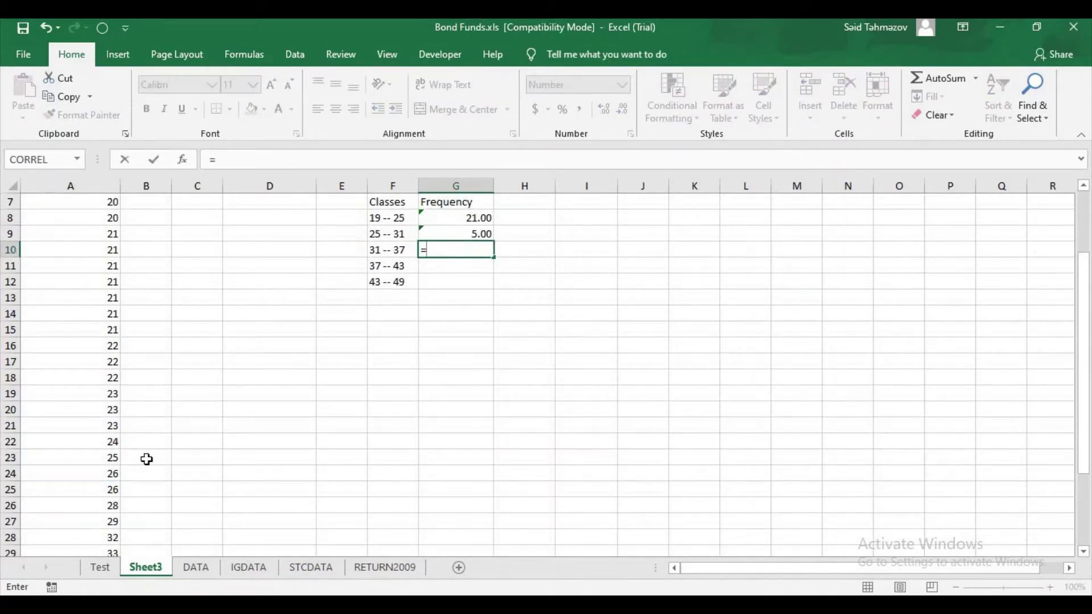
{"action": "type", "text": "count("}
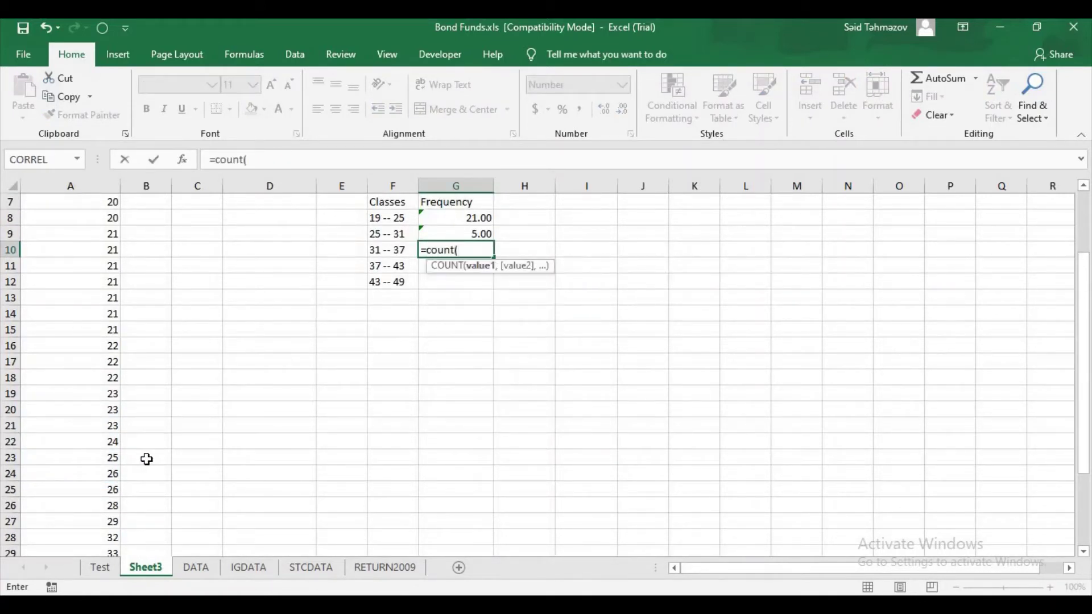
{"action": "scroll", "coordinate": [49, 489], "scroll_direction": "down", "scroll_amount": 3}
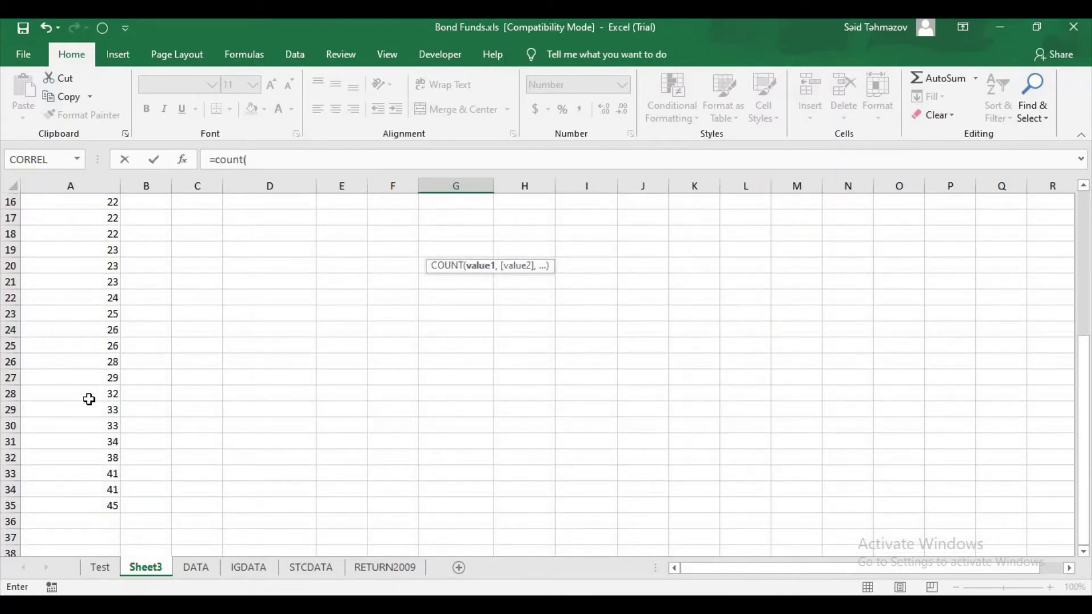
{"action": "left_click_drag", "start_coordinate": [89, 399], "coordinate": [91, 443]}
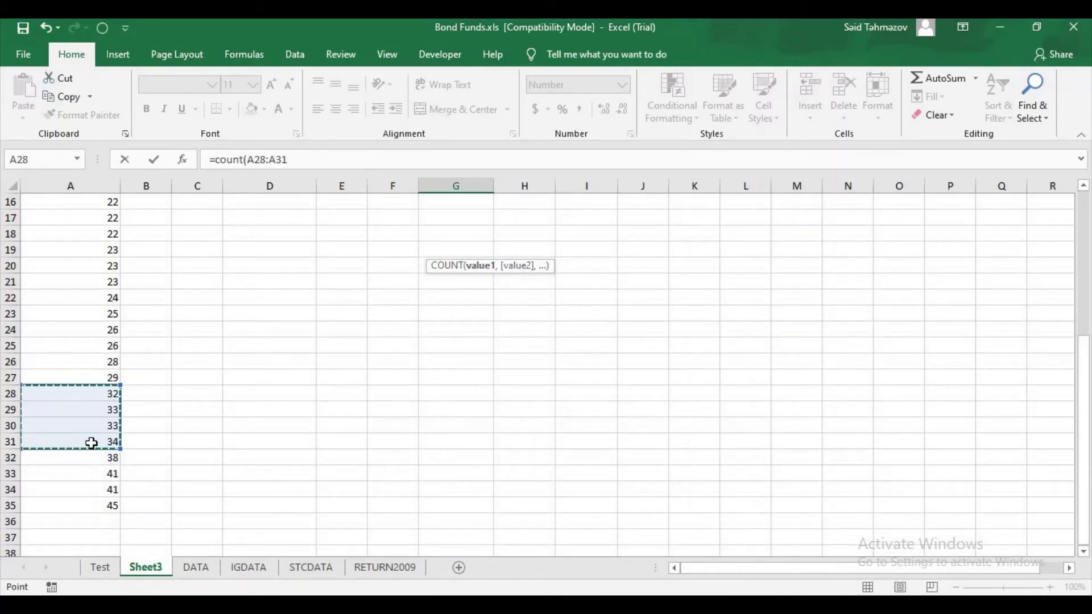
{"action": "key", "text": "Return"}
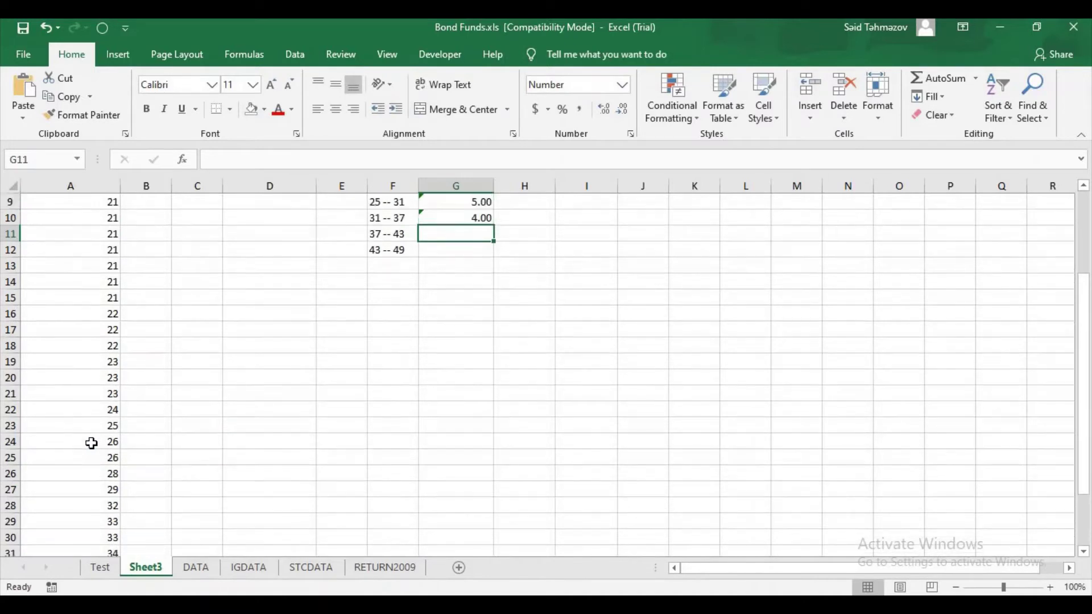
Step: Try to count the ages in the 37 -- 43 class in G11 with =COUNT(A30:A34)
{"action": "scroll", "coordinate": [433, 382], "scroll_direction": "up", "scroll_amount": 2}
{"action": "type", "text": "="}
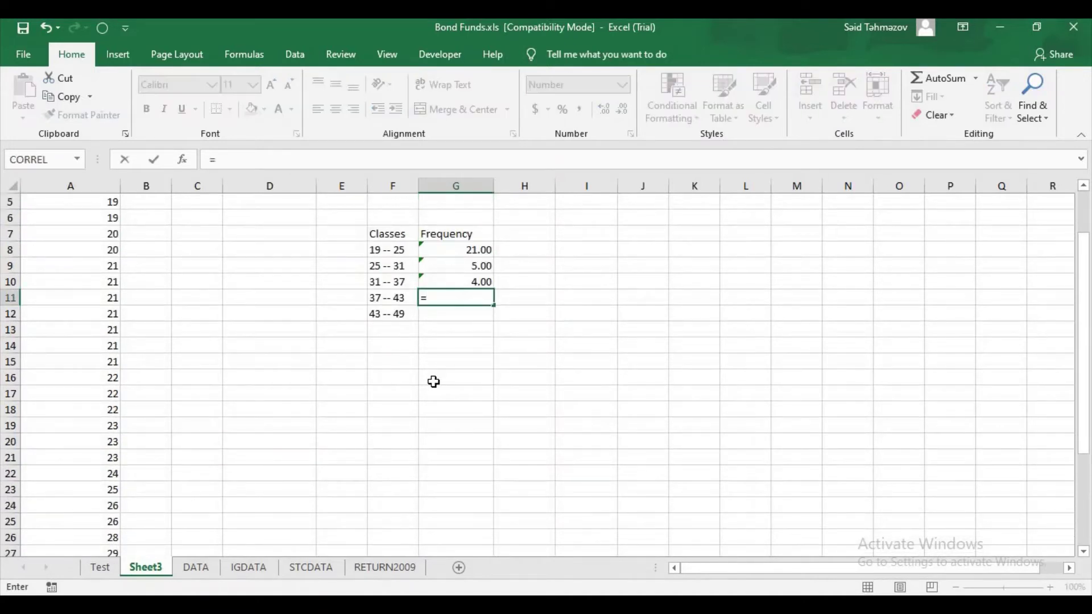
{"action": "type", "text": "count("}
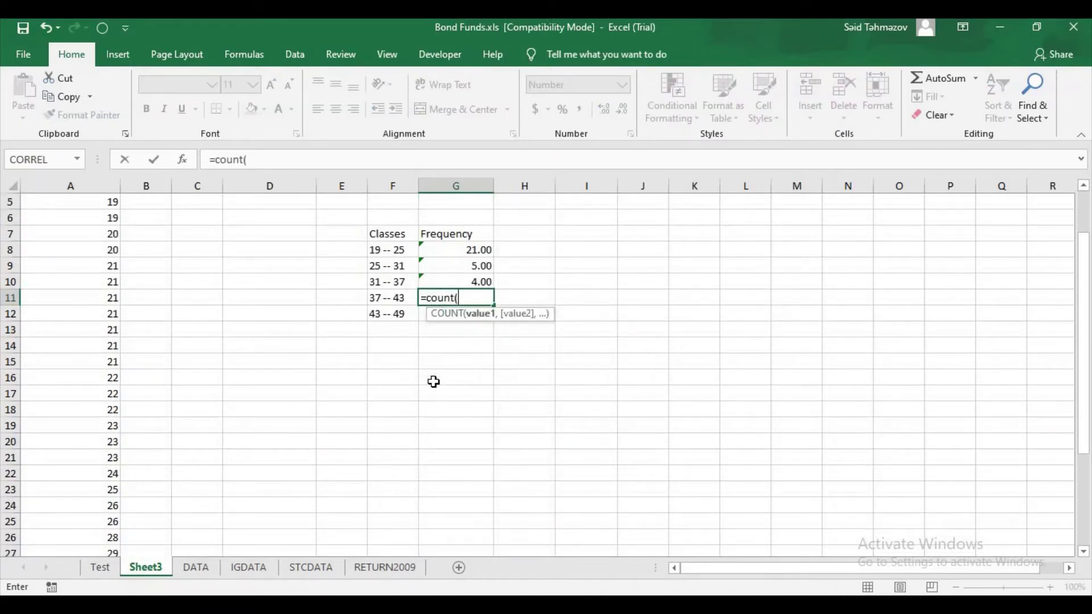
{"action": "scroll", "coordinate": [248, 393], "scroll_direction": "down", "scroll_amount": 4}
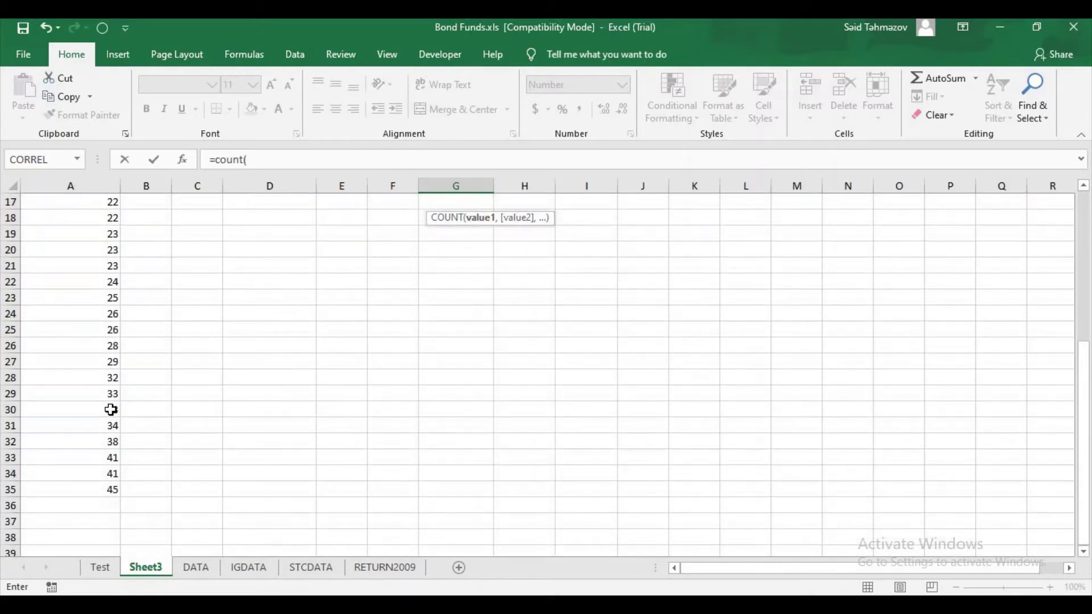
{"action": "left_click_drag", "start_coordinate": [111, 409], "coordinate": [112, 475]}
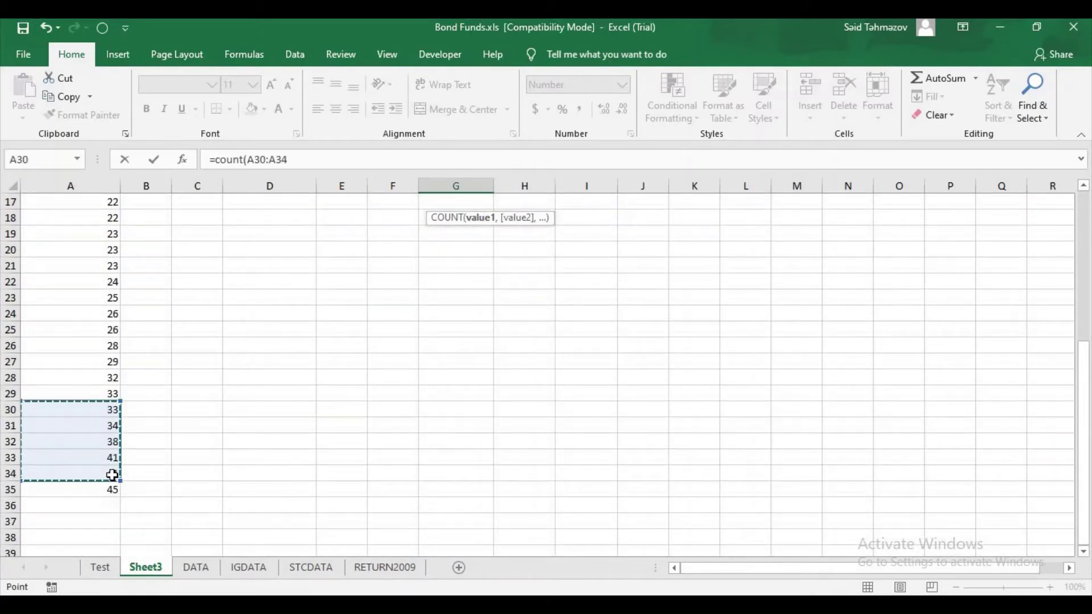
{"action": "type", "text": ")"}
{"action": "key", "text": "Return"}
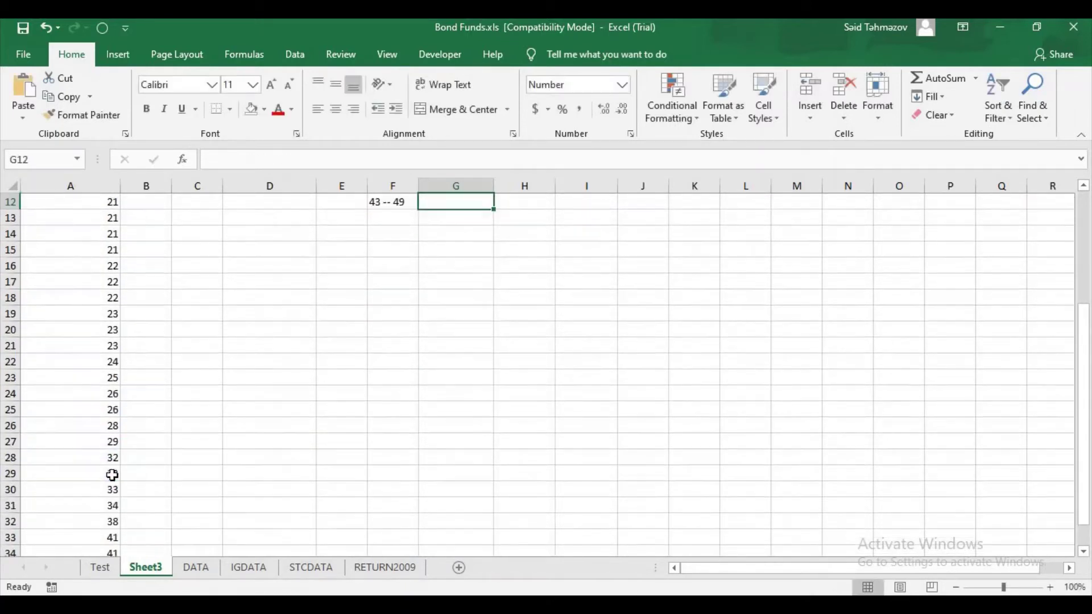
Step: Replace the 37 -- 43 class formula in G11 with =COUNT(A32:A34)
{"action": "scroll", "coordinate": [112, 475], "scroll_direction": "up", "scroll_amount": 2}
{"action": "scroll", "coordinate": [112, 475], "scroll_direction": "down", "scroll_amount": 2}
{"action": "scroll", "coordinate": [112, 475], "scroll_direction": "down", "scroll_amount": 2}
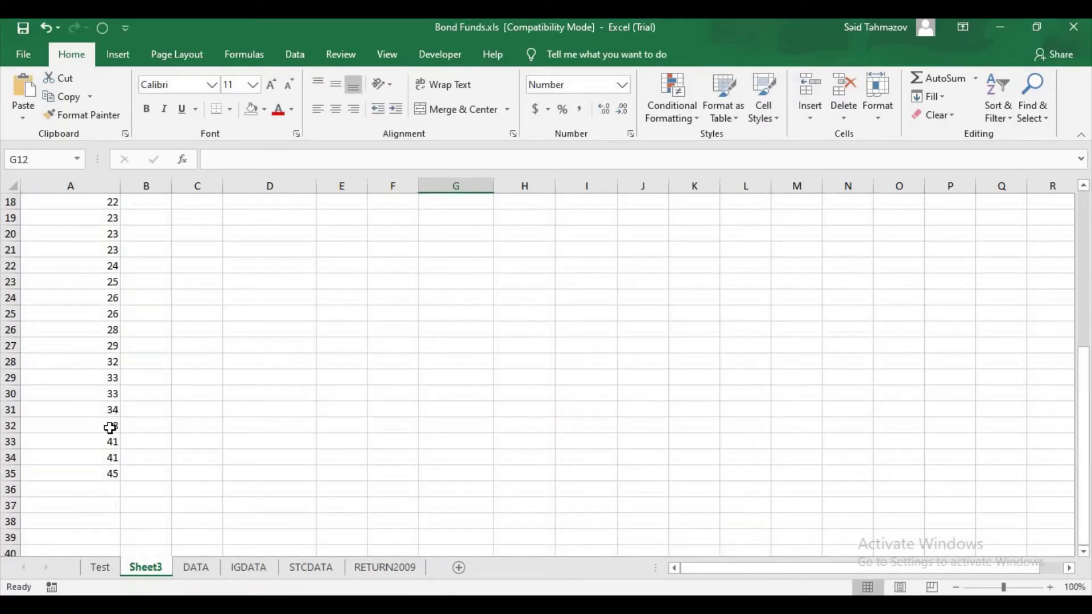
{"action": "scroll", "coordinate": [327, 351], "scroll_direction": "up", "scroll_amount": 5}
{"action": "left_click", "coordinate": [465, 327]}
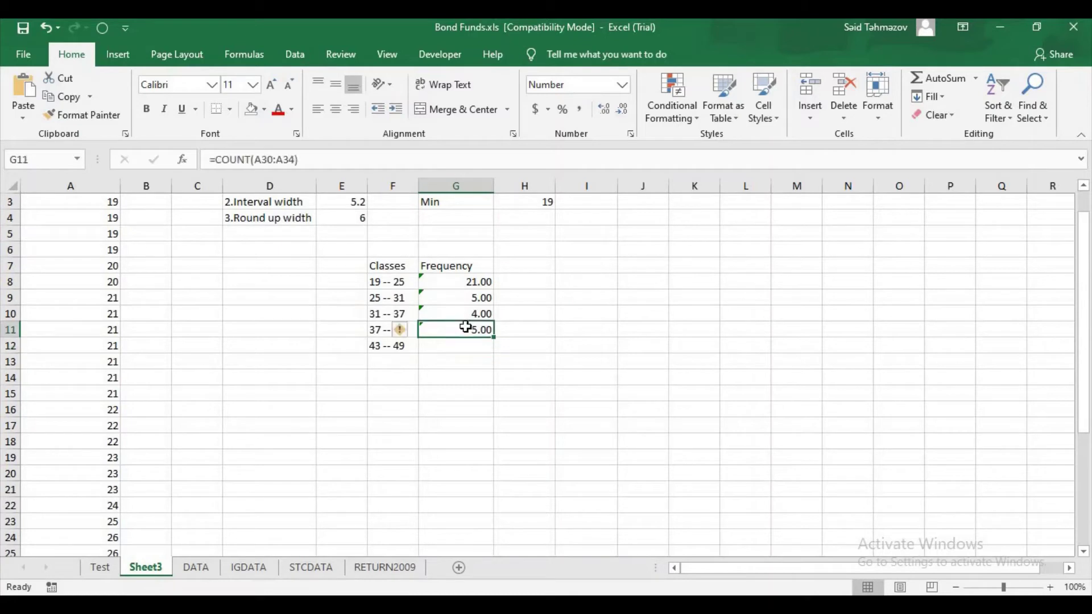
{"action": "type", "text": "=count("}
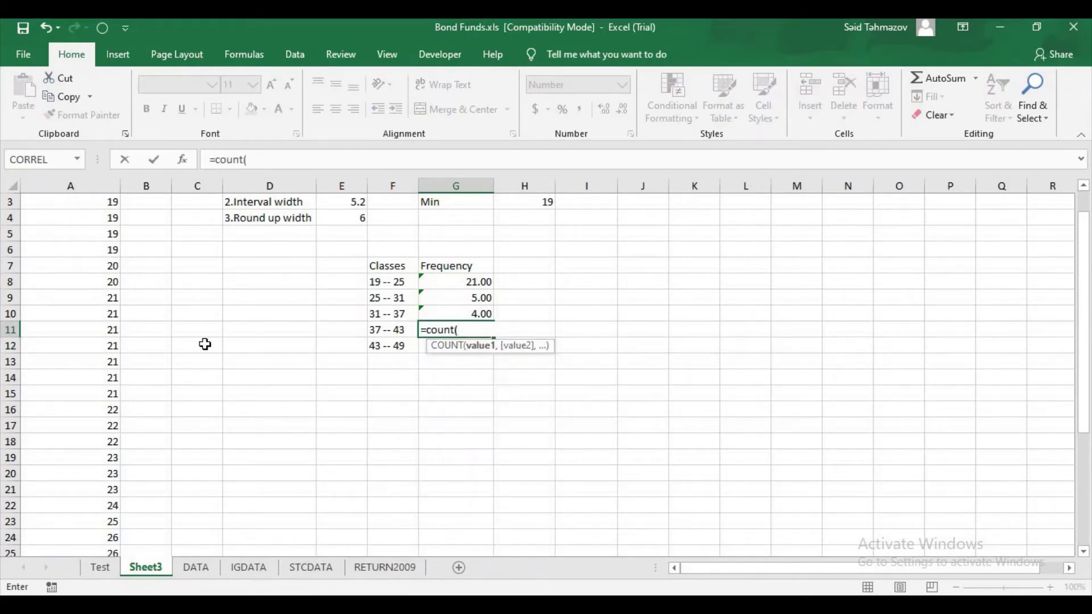
{"action": "scroll", "coordinate": [170, 369], "scroll_direction": "down", "scroll_amount": 4}
{"action": "left_click_drag", "start_coordinate": [107, 470], "coordinate": [108, 504]}
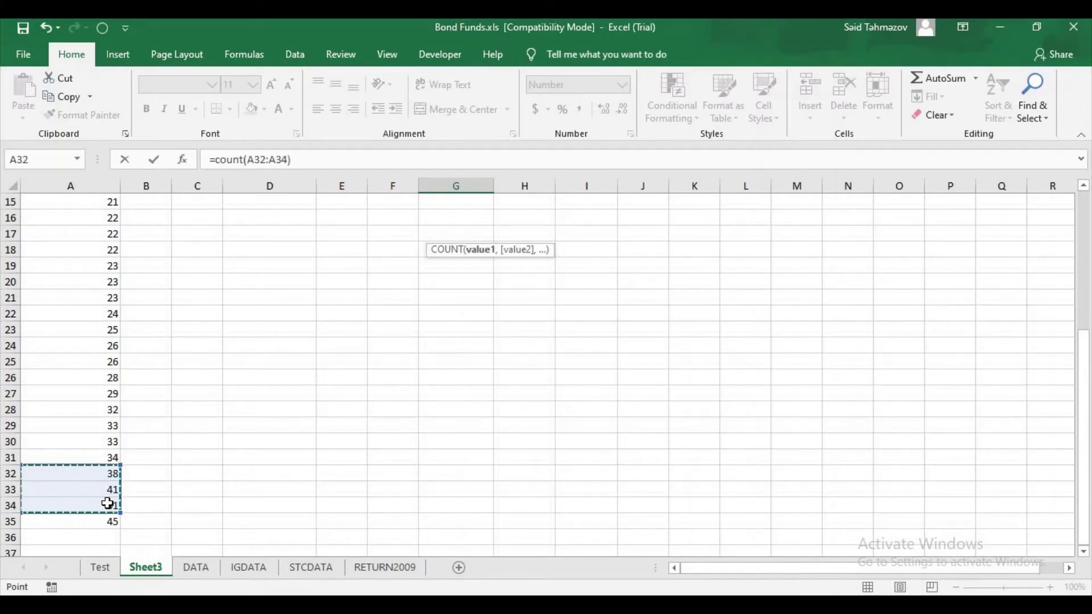
{"action": "key", "text": "Return"}
Step: Check the end of the age list and enter 1 as the frequency of the 43 -- 49 class in G12
{"action": "scroll", "coordinate": [279, 417], "scroll_direction": "down", "scroll_amount": 6}
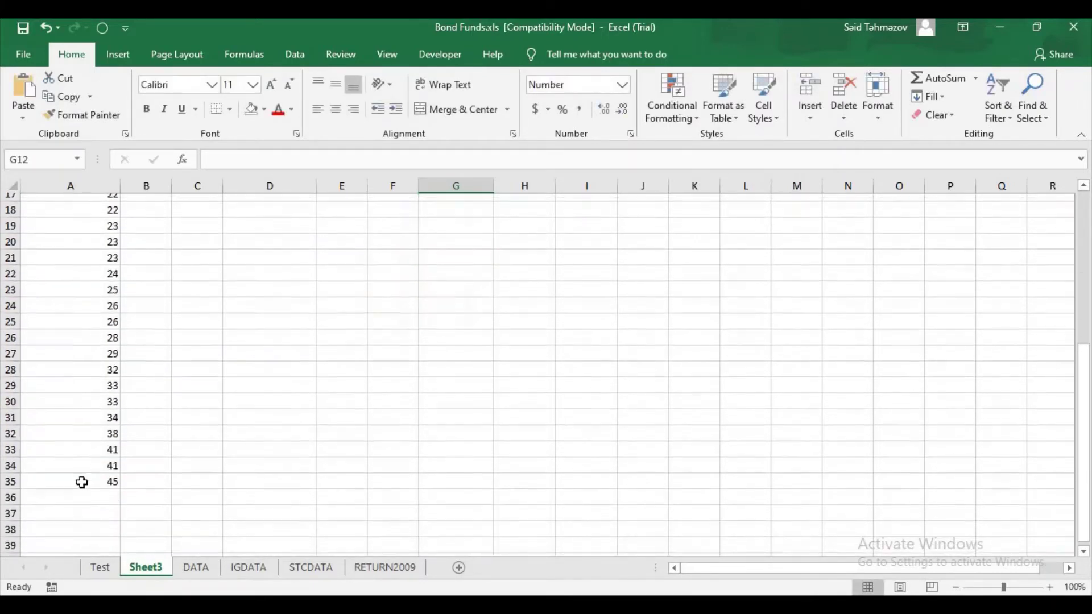
{"action": "scroll", "coordinate": [288, 407], "scroll_direction": "up", "scroll_amount": 7}
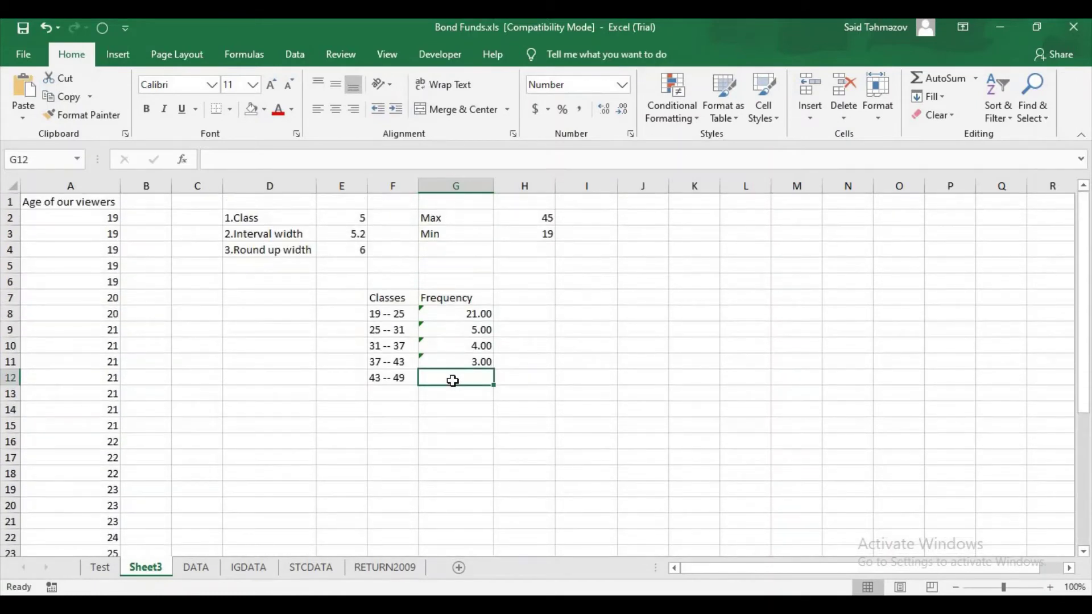
{"action": "type", "text": "1"}
{"action": "key", "text": "Return"}
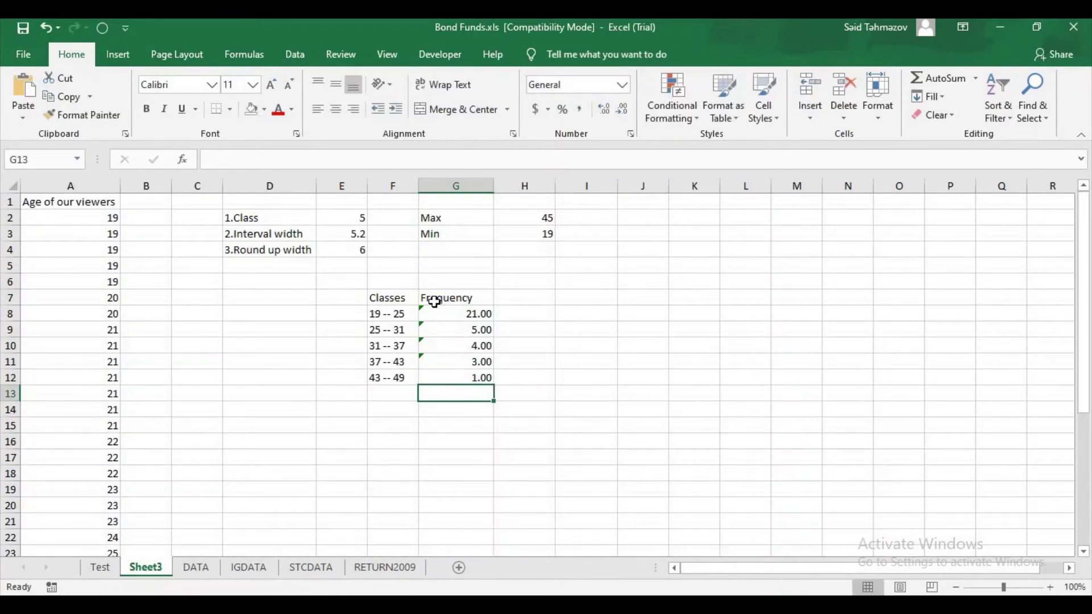
Step: Ignore the formula error warnings on the frequency cells G8 to G11
{"action": "left_click", "coordinate": [434, 301]}
{"action": "left_click", "coordinate": [434, 313]}
{"action": "double_click", "coordinate": [434, 312]}
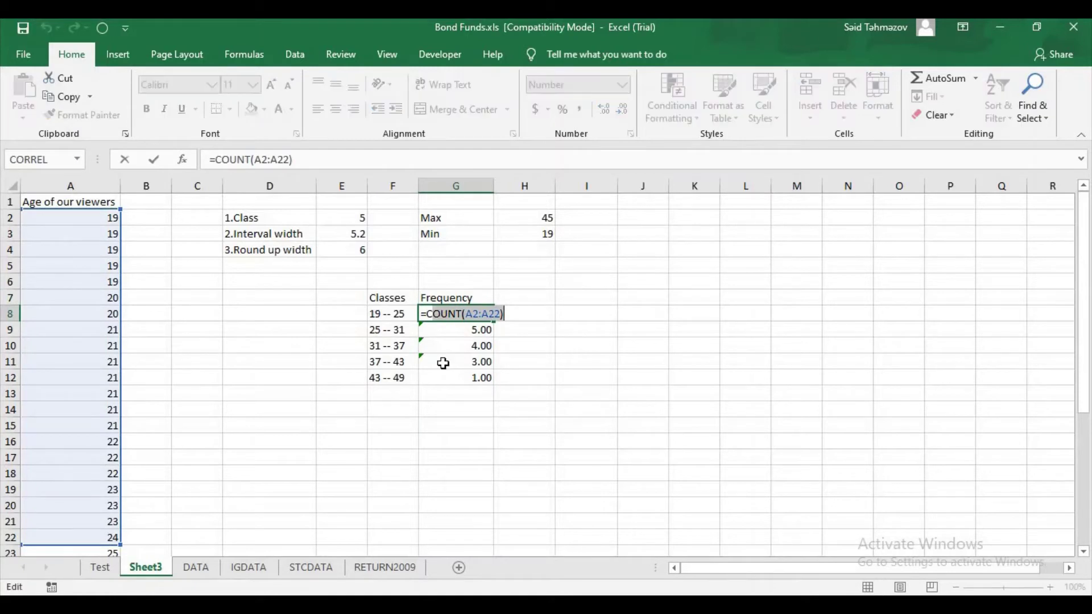
{"action": "key", "text": "Return"}
{"action": "left_click_drag", "start_coordinate": [437, 312], "coordinate": [443, 363]}
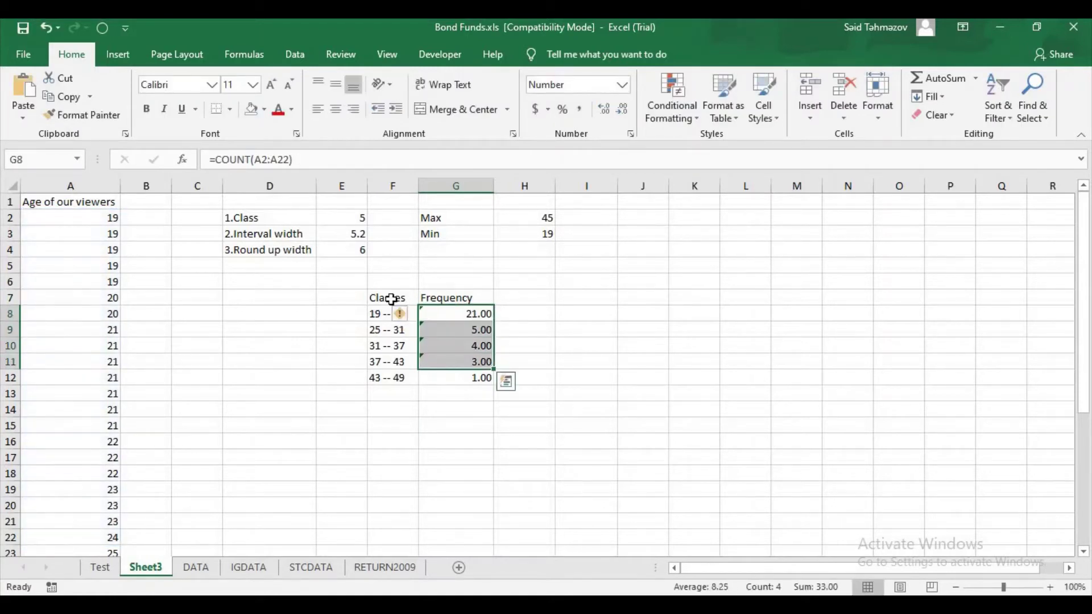
{"action": "left_click", "coordinate": [400, 313]}
{"action": "left_click", "coordinate": [459, 395]}
Step: Add the heading Relative freq. in H7 beside the Frequency heading
{"action": "left_click", "coordinate": [552, 301]}
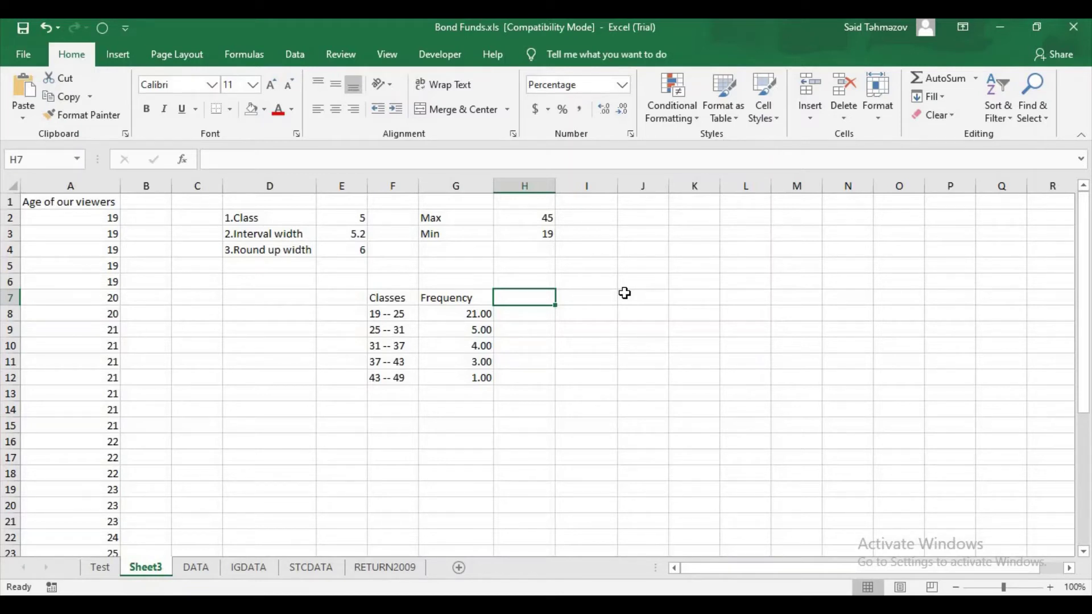
{"action": "type", "text": "Relative freq."}
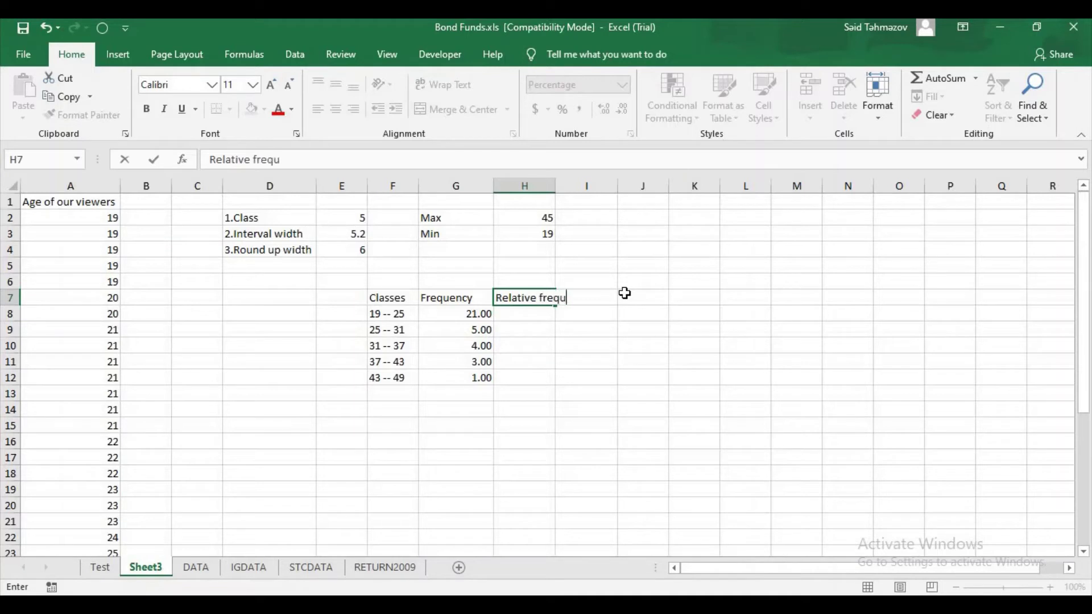
{"action": "key", "text": "Return"}
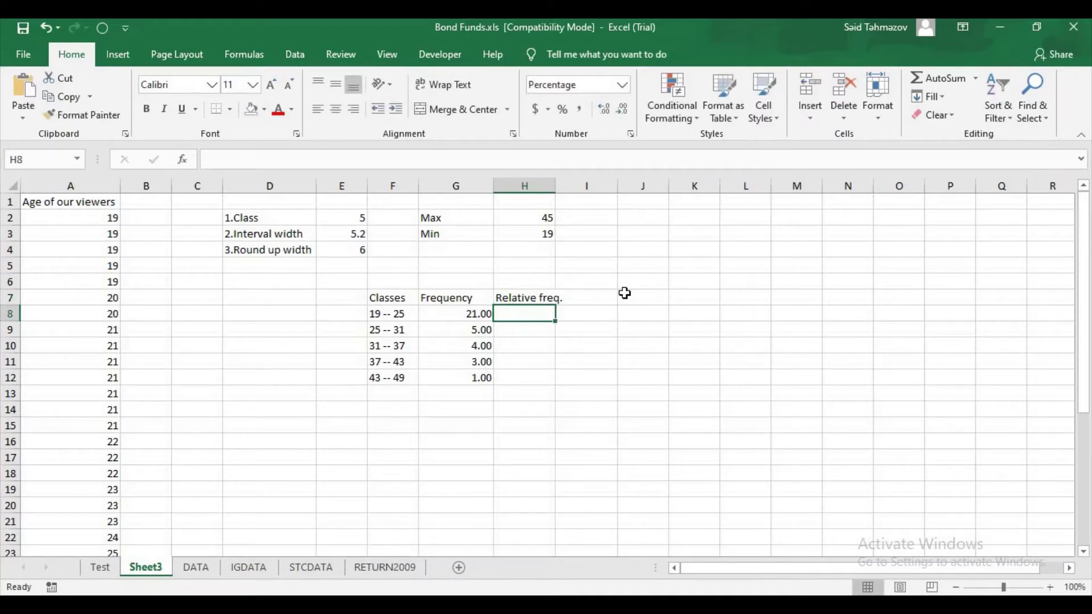
Step: Add a Total row below the classes, with the label Total in F13 and 34 in G13
{"action": "left_click", "coordinate": [392, 393]}
{"action": "type", "text": "T"}
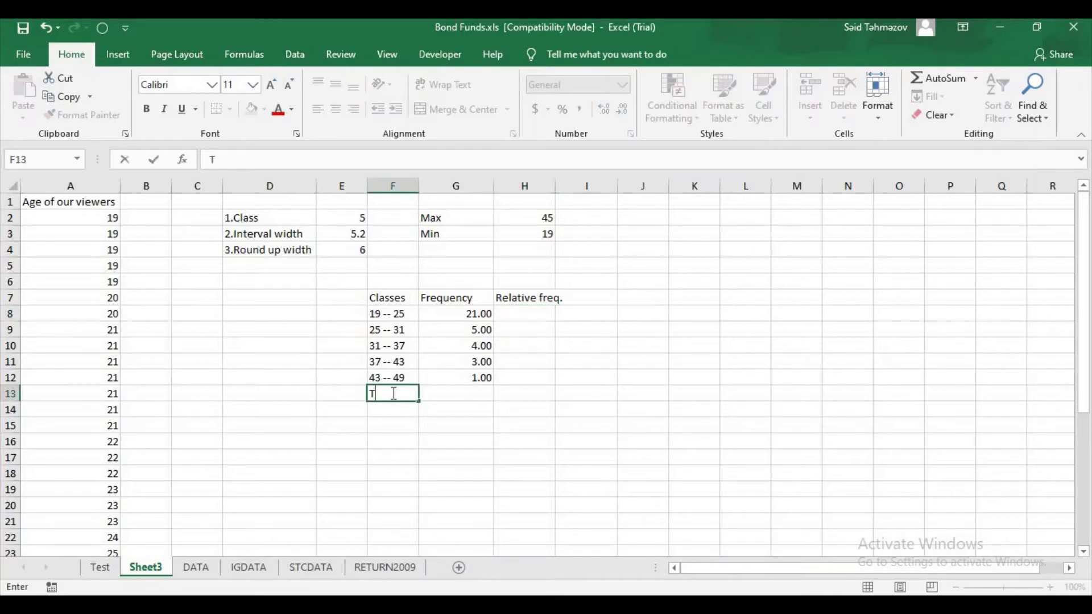
{"action": "type", "text": "otal"}
{"action": "key", "text": "Tab"}
{"action": "type", "text": "34"}
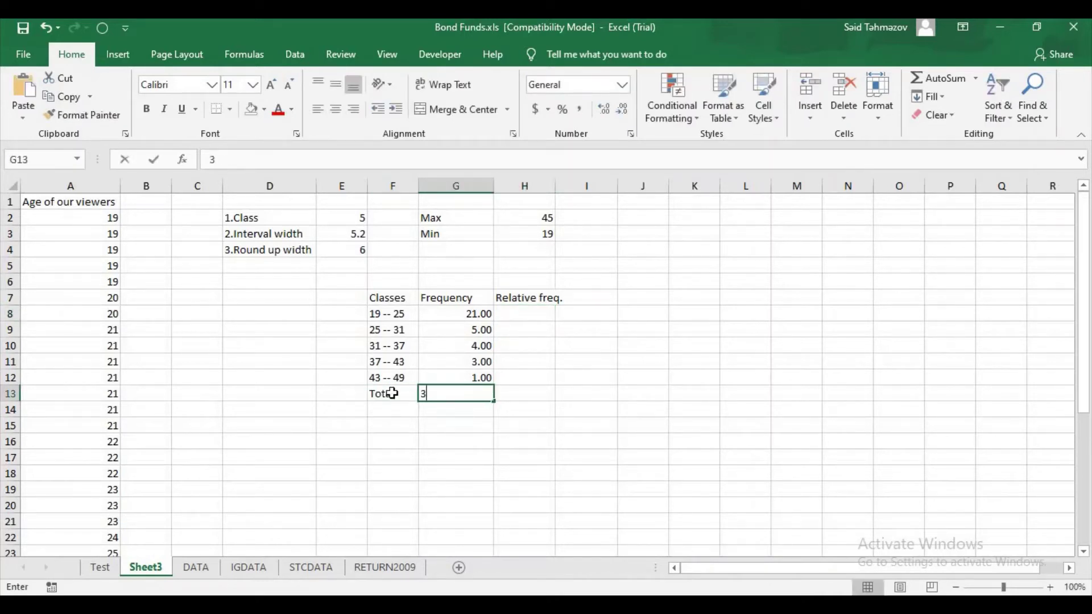
{"action": "key", "text": "Return"}
Step: Calculate the relative frequency of the 19 -- 25 class in H8 with the formula =G8/G13
{"action": "left_click", "coordinate": [536, 314]}
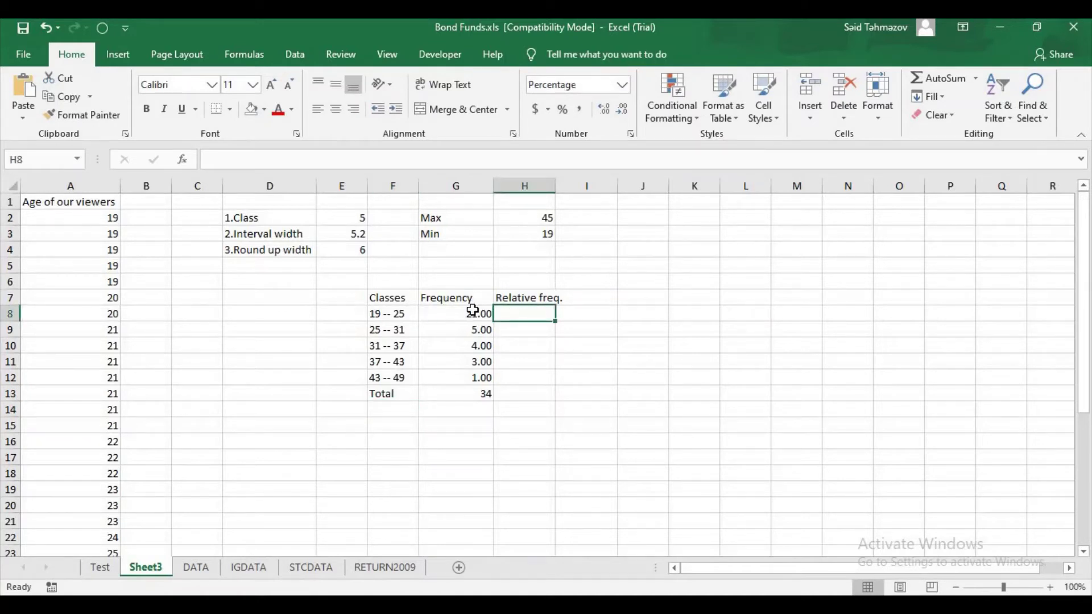
{"action": "type", "text": "="}
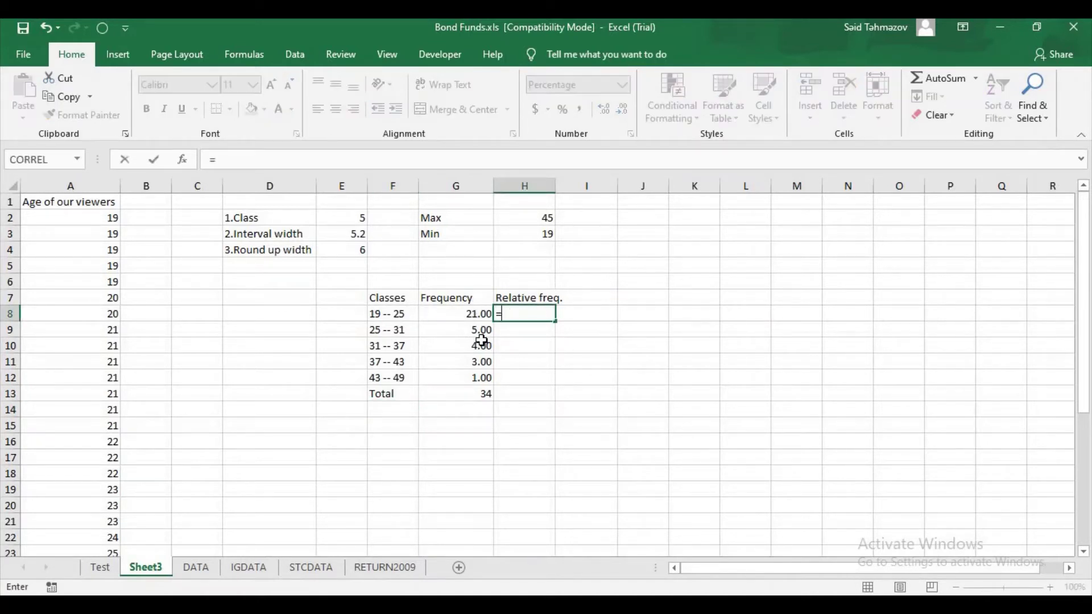
{"action": "left_click", "coordinate": [475, 313]}
{"action": "type", "text": "/"}
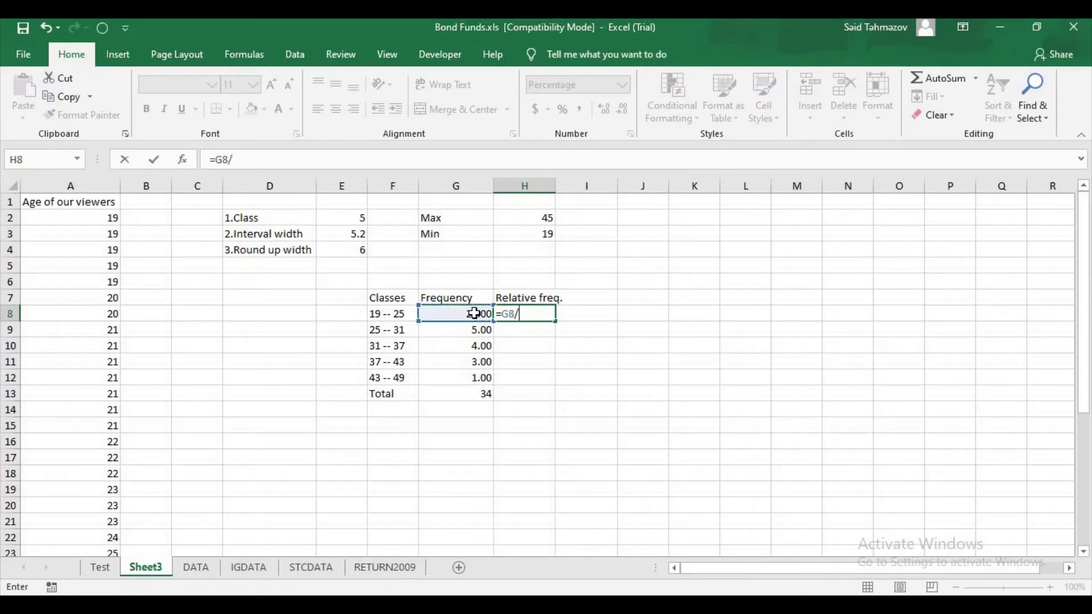
{"action": "left_click", "coordinate": [484, 392]}
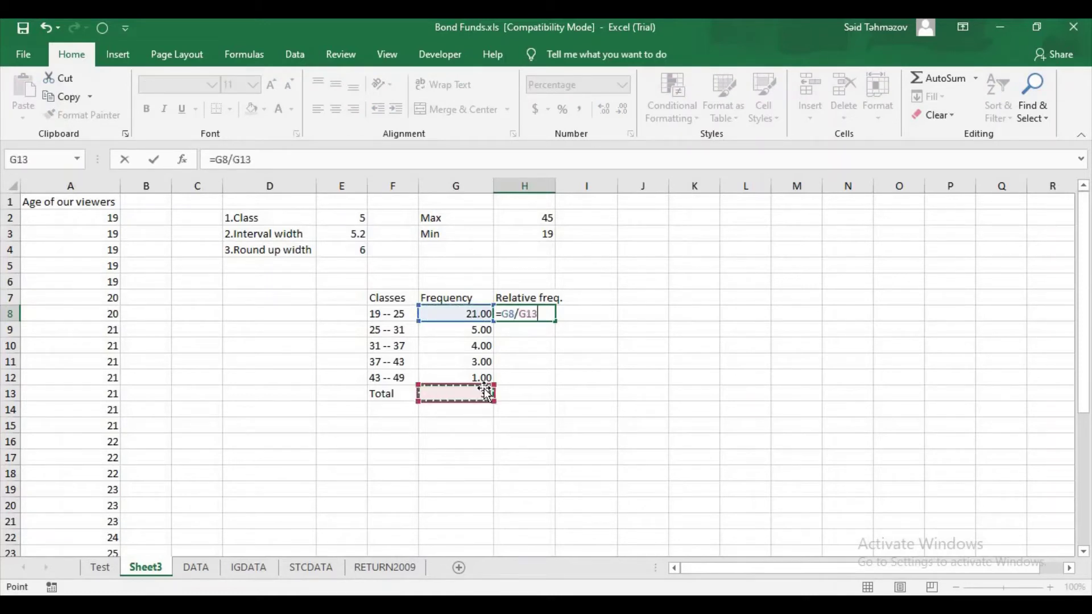
{"action": "key", "text": "Return"}
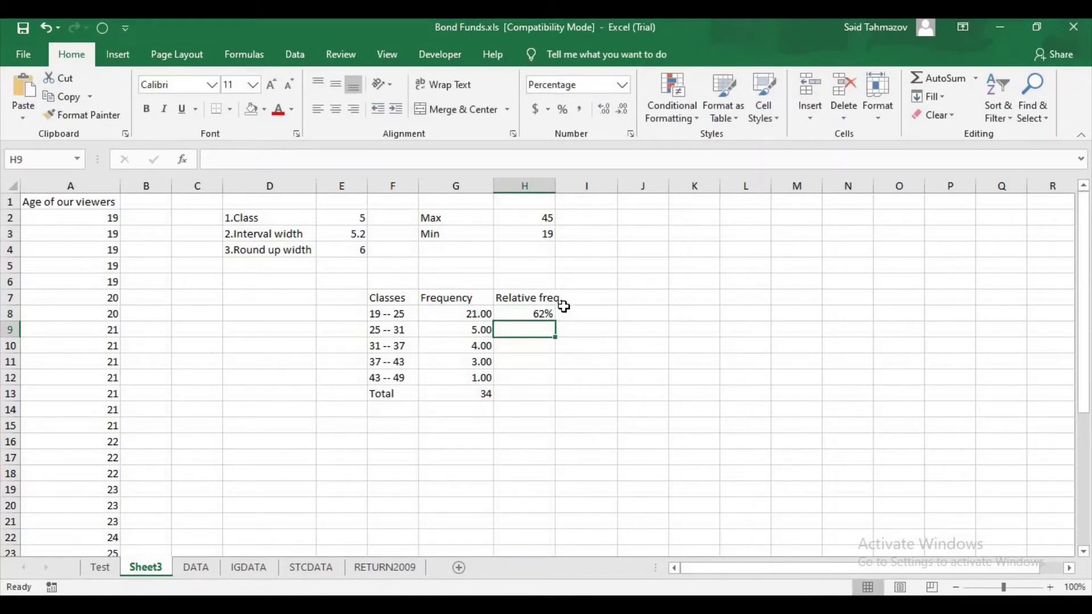
Step: Format the relative frequency cells H8 to H13 with the Number category
{"action": "left_click", "coordinate": [540, 310]}
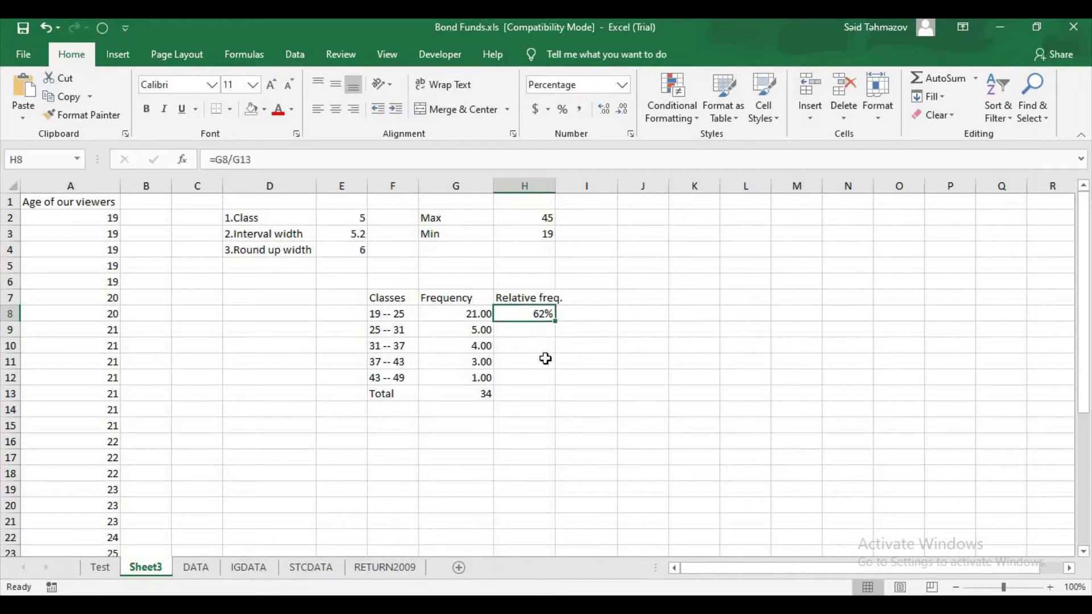
{"action": "right_click", "coordinate": [544, 316]}
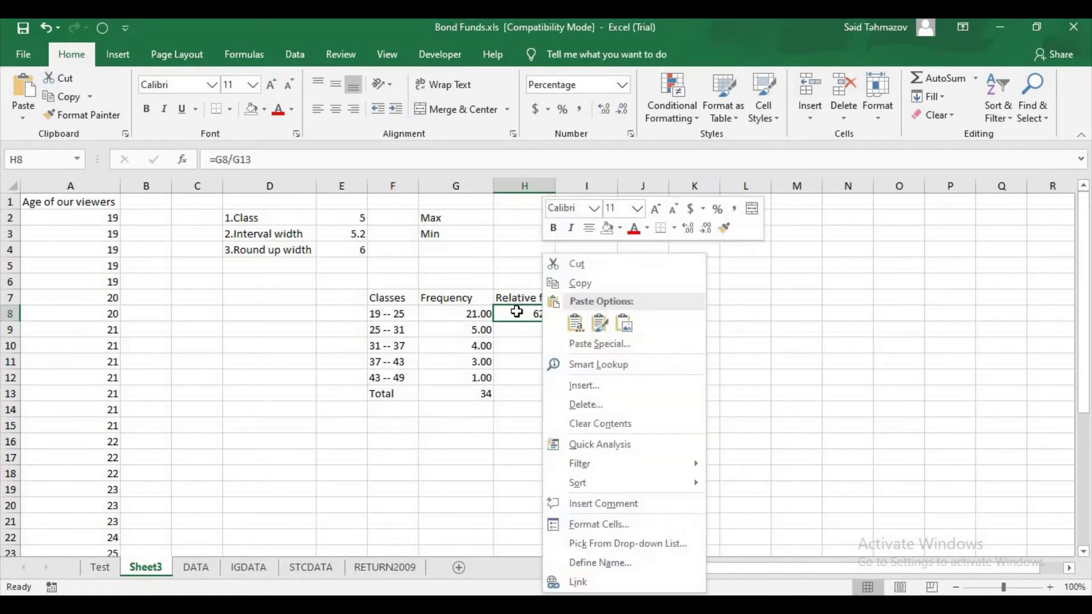
{"action": "key", "text": "Escape"}
{"action": "left_click_drag", "start_coordinate": [526, 314], "coordinate": [531, 390]}
{"action": "right_click", "coordinate": [524, 340]}
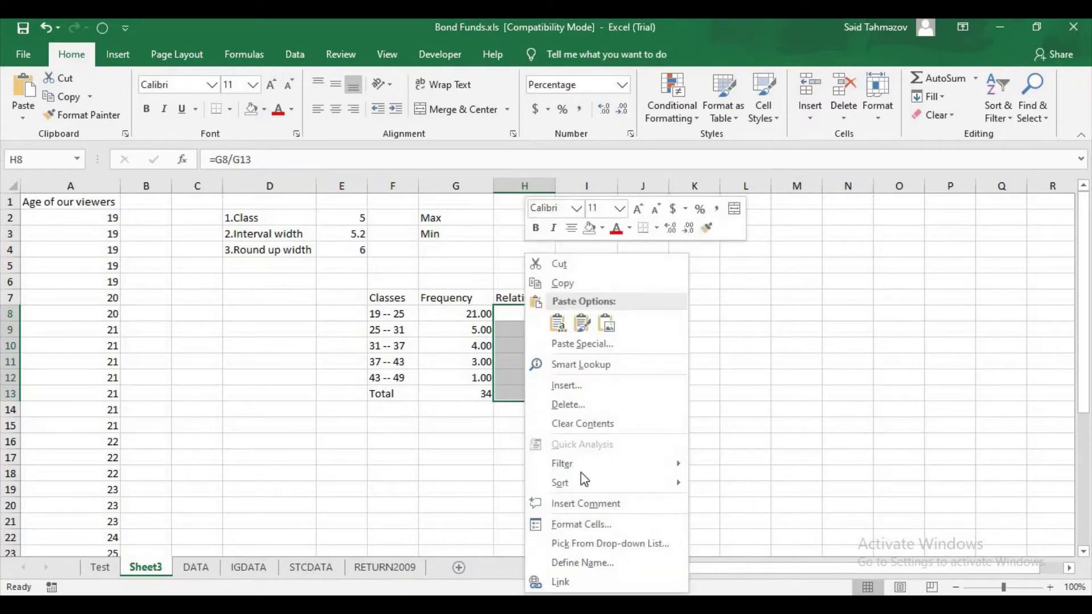
{"action": "key", "text": "Escape"}
{"action": "key", "text": "ctrl+1"}
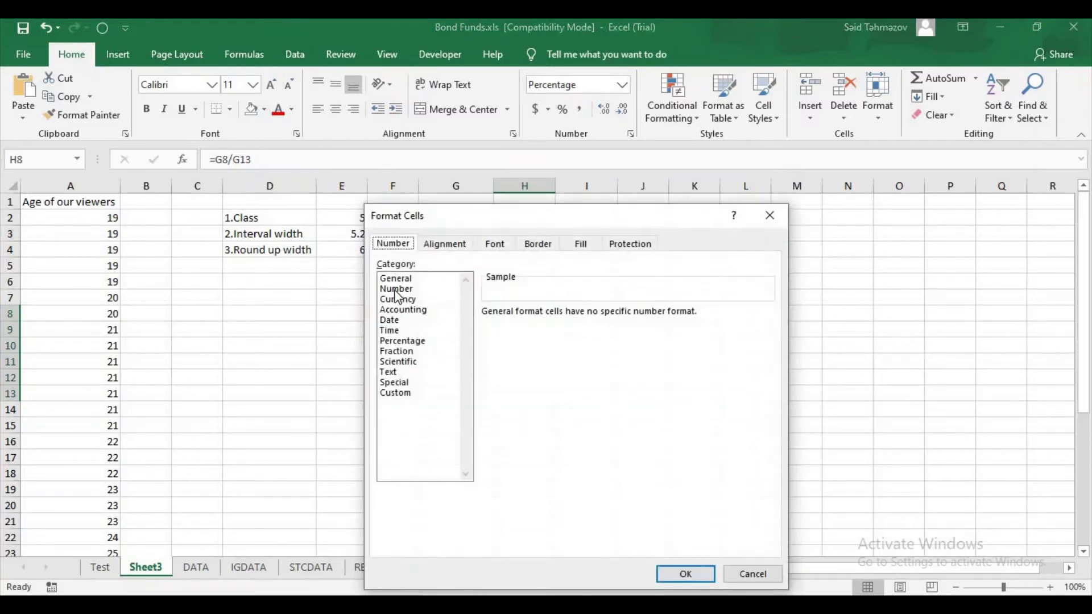
{"action": "left_click", "coordinate": [398, 289]}
{"action": "left_click", "coordinate": [685, 574]}
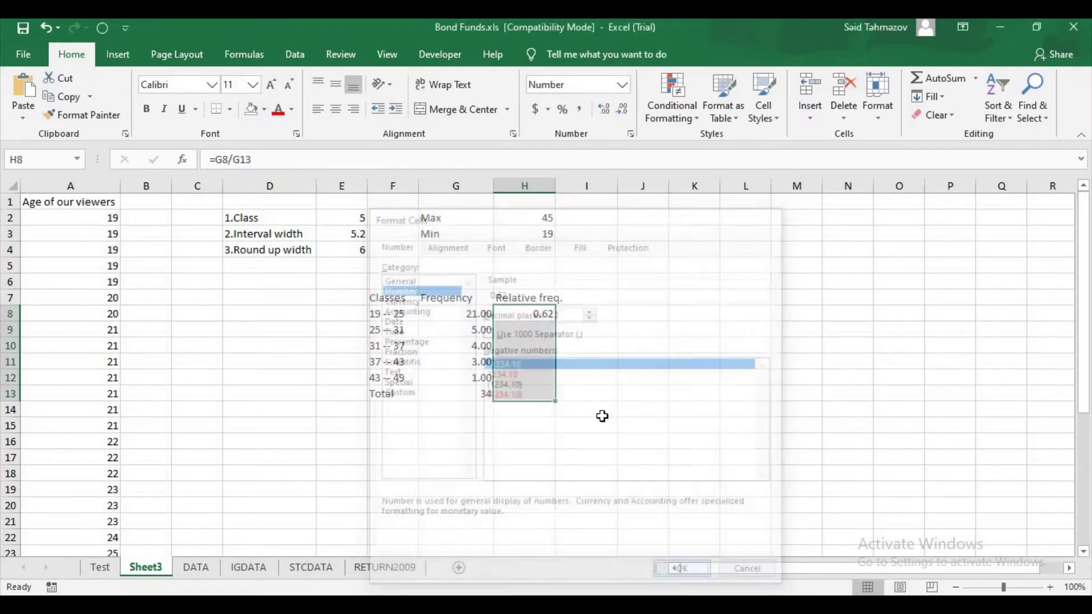
Step: Calculate the relative frequency of the 25 -- 31 class in H9 with the formula =G9/G13
{"action": "left_click", "coordinate": [530, 334]}
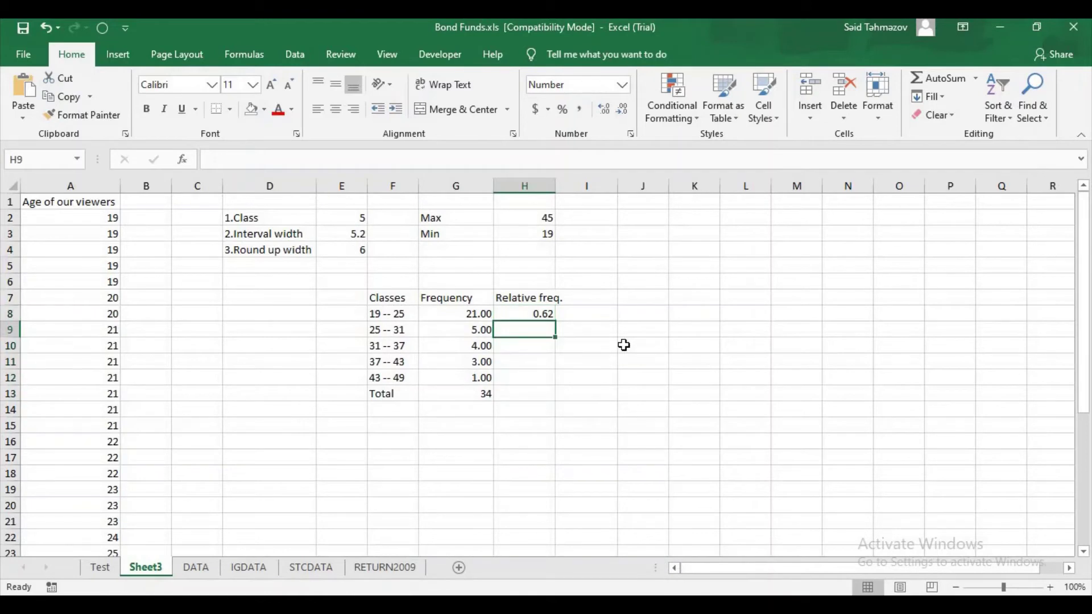
{"action": "type", "text": "="}
{"action": "left_click", "coordinate": [474, 329]}
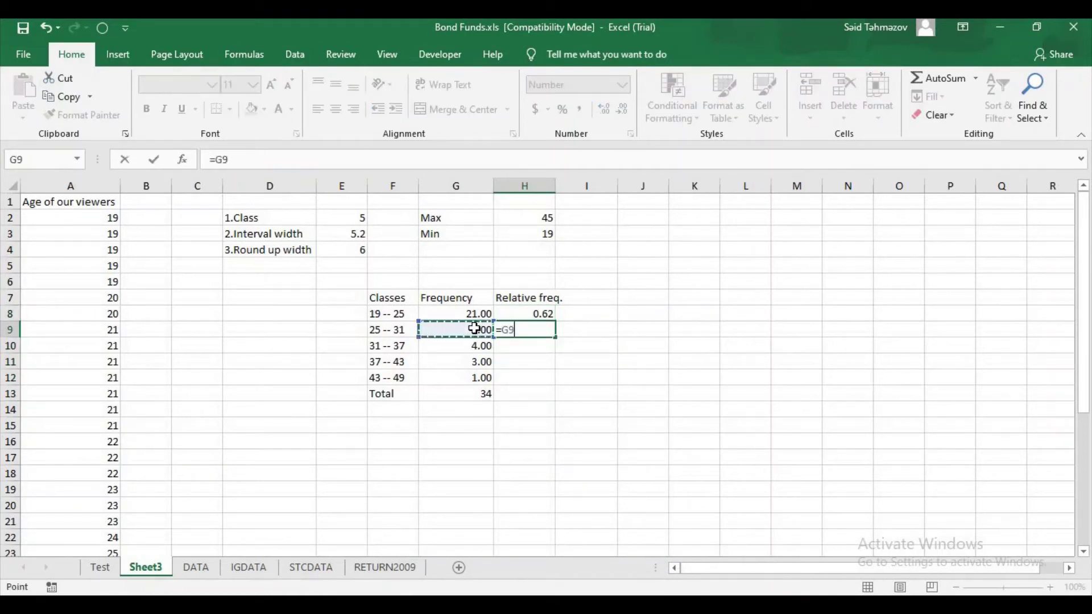
{"action": "type", "text": "/"}
{"action": "key", "text": "Down"}
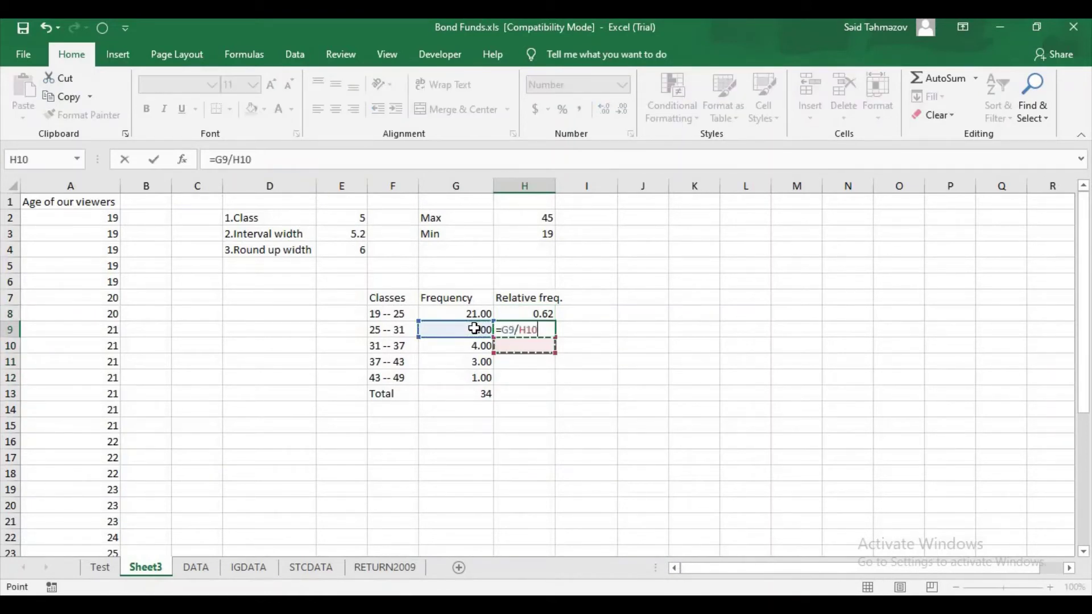
{"action": "key", "text": "Left"}
{"action": "key", "text": "Down"}
{"action": "key", "text": "Down"}
{"action": "key", "text": "Down"}
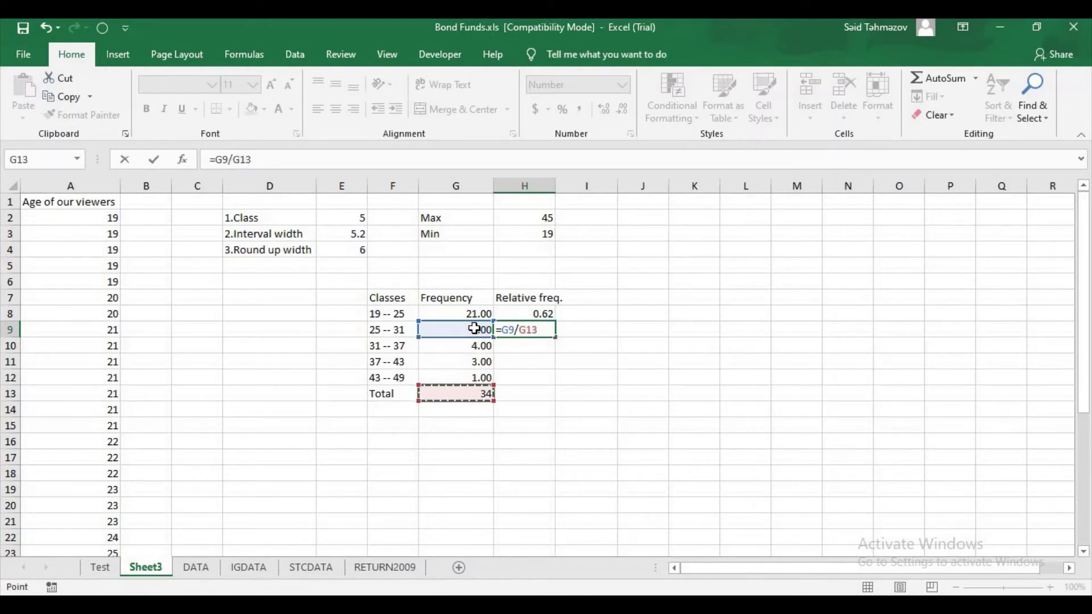
{"action": "key", "text": "Return"}
Step: Calculate the relative frequency of the 31 -- 37 class in H10 with the formula =G10/G13
{"action": "type", "text": "="}
{"action": "key", "text": "Left"}
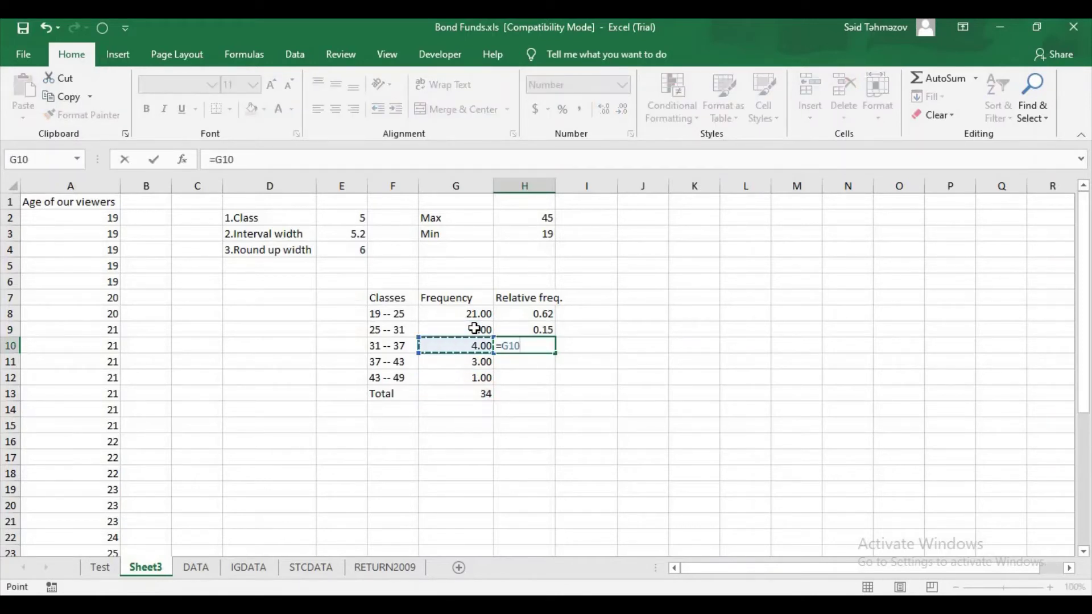
{"action": "type", "text": "/"}
{"action": "key", "text": "Down"}
{"action": "key", "text": "Down"}
{"action": "key", "text": "Down"}
{"action": "key", "text": "Left"}
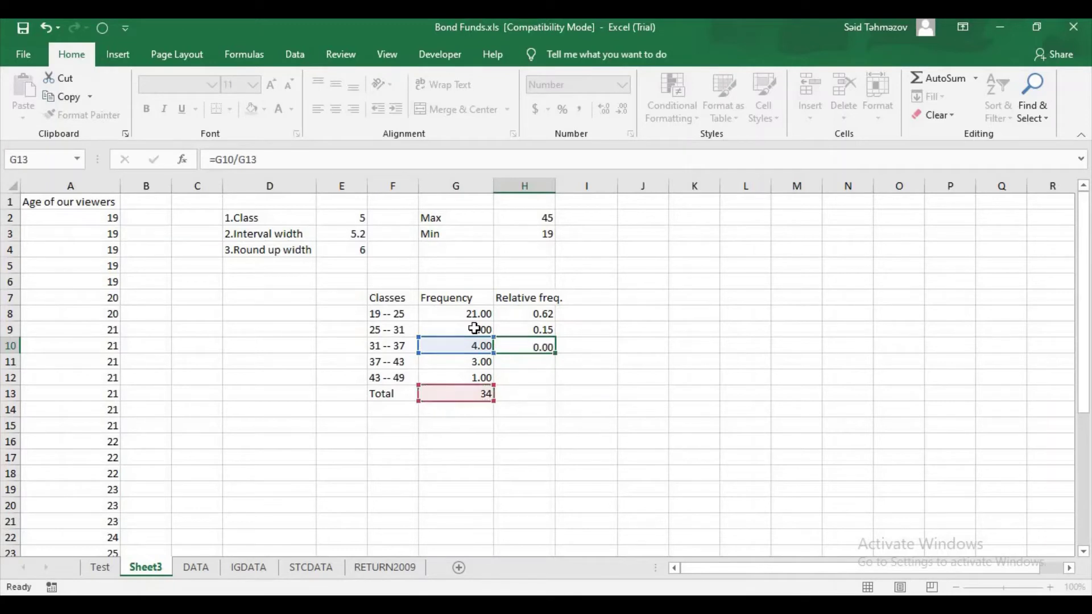
{"action": "key", "text": "Return"}
Step: Calculate the relative frequency of the 37 -- 43 class in H11 with the formula =G11/G13
{"action": "type", "text": "="}
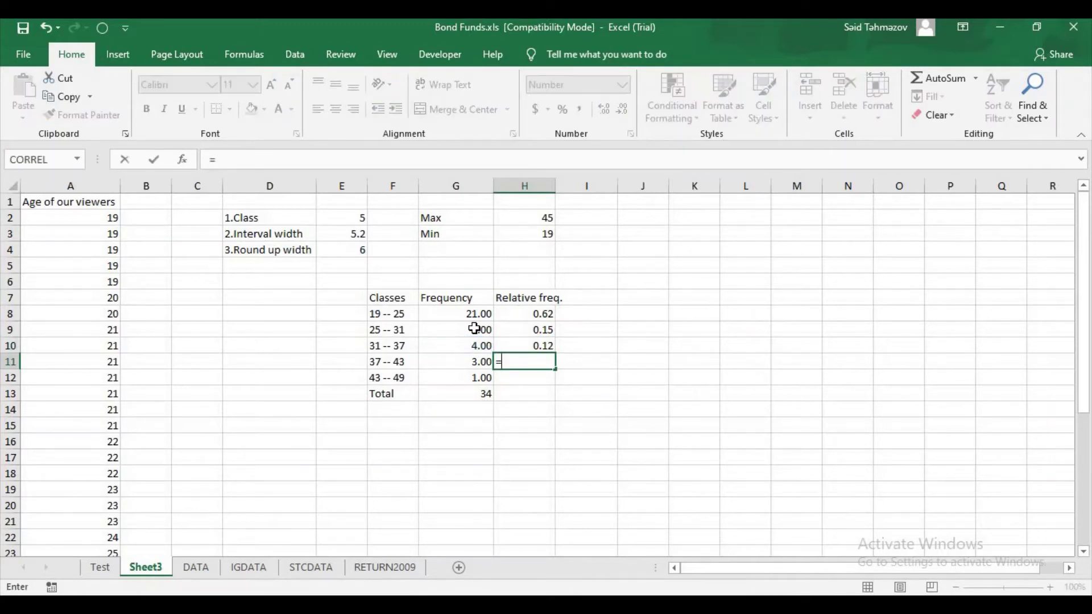
{"action": "key", "text": "Left"}
{"action": "type", "text": "/"}
{"action": "key", "text": "Down"}
{"action": "key", "text": "Left"}
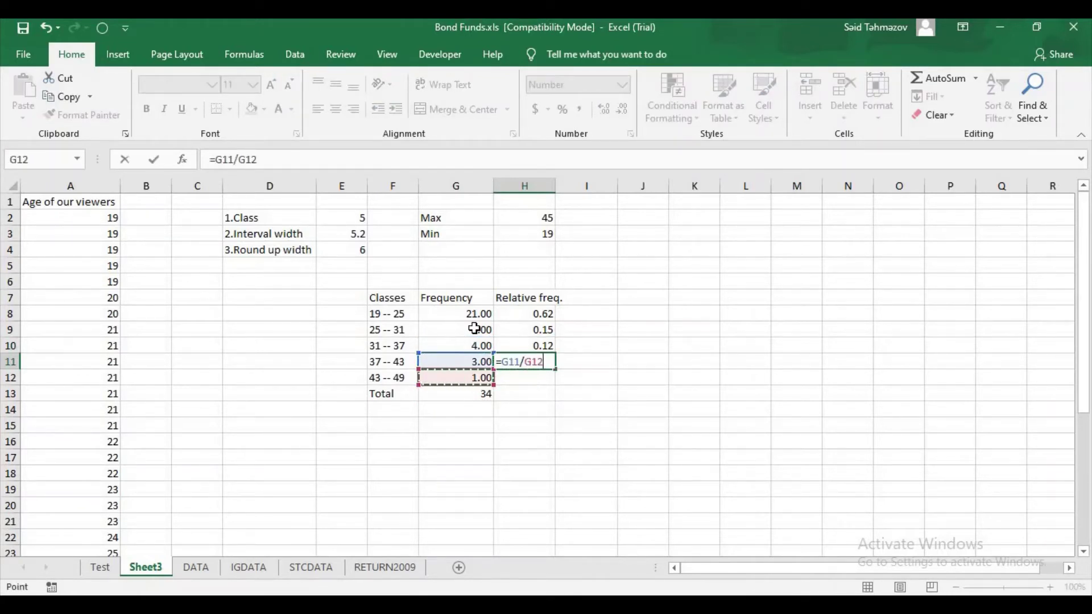
{"action": "key", "text": "Down"}
{"action": "key", "text": "Return"}
Step: Calculate the relative frequency of the 43 -- 49 class in H12 with =G12/G13 and enter 1 as the total in H13
{"action": "type", "text": "="}
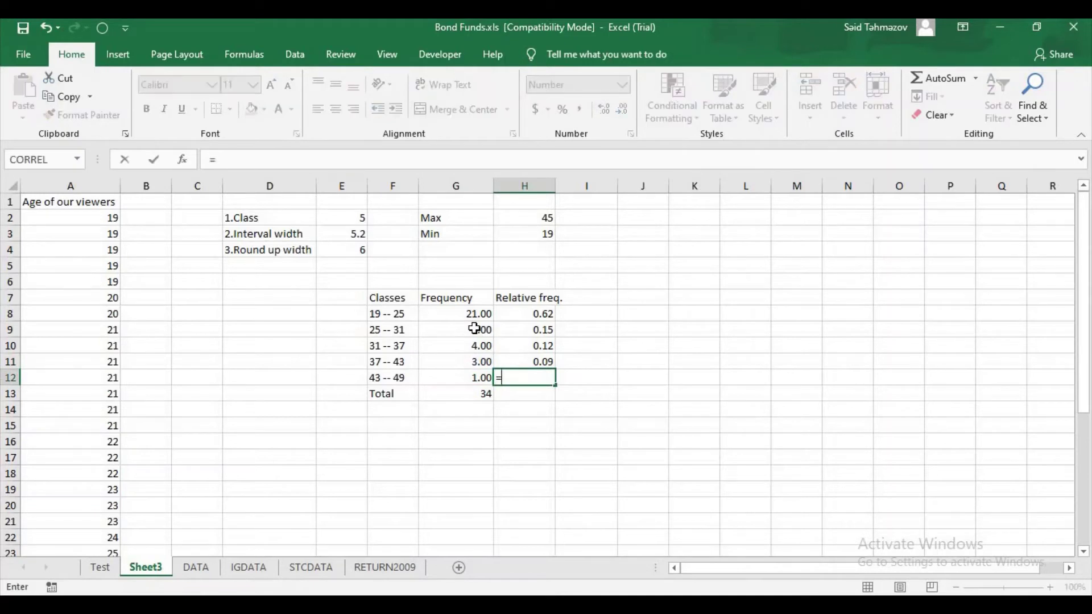
{"action": "key", "text": "Left"}
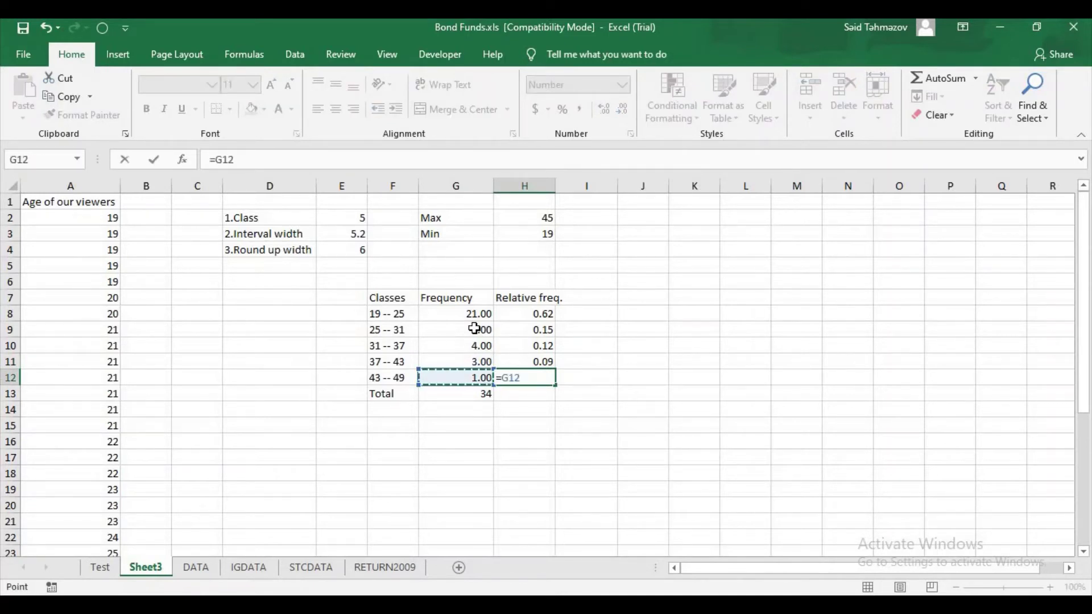
{"action": "type", "text": "/"}
{"action": "key", "text": "Down"}
{"action": "key", "text": "Left"}
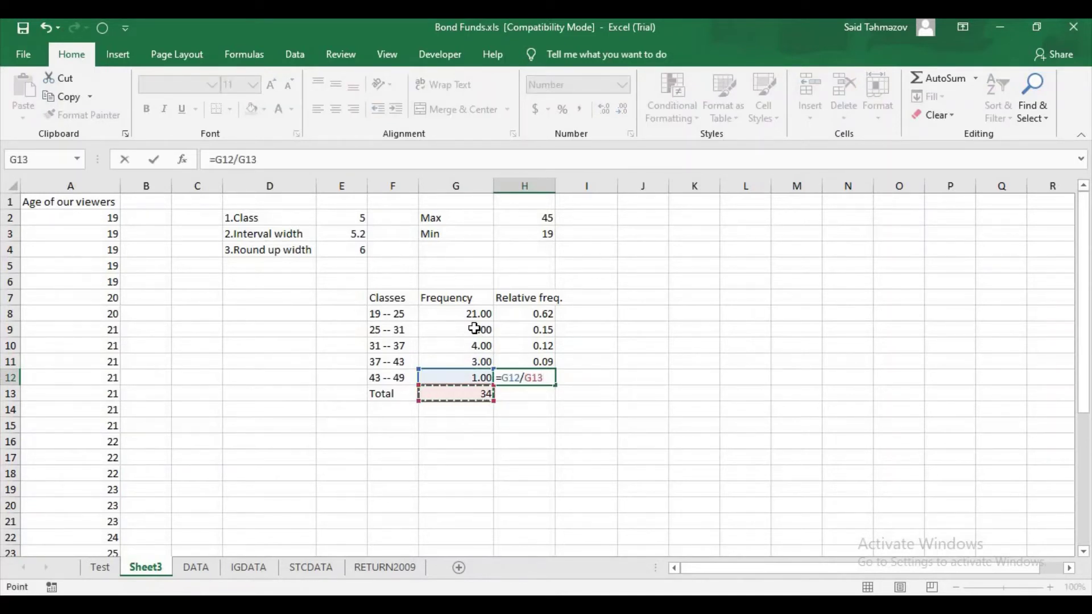
{"action": "key", "text": "Return"}
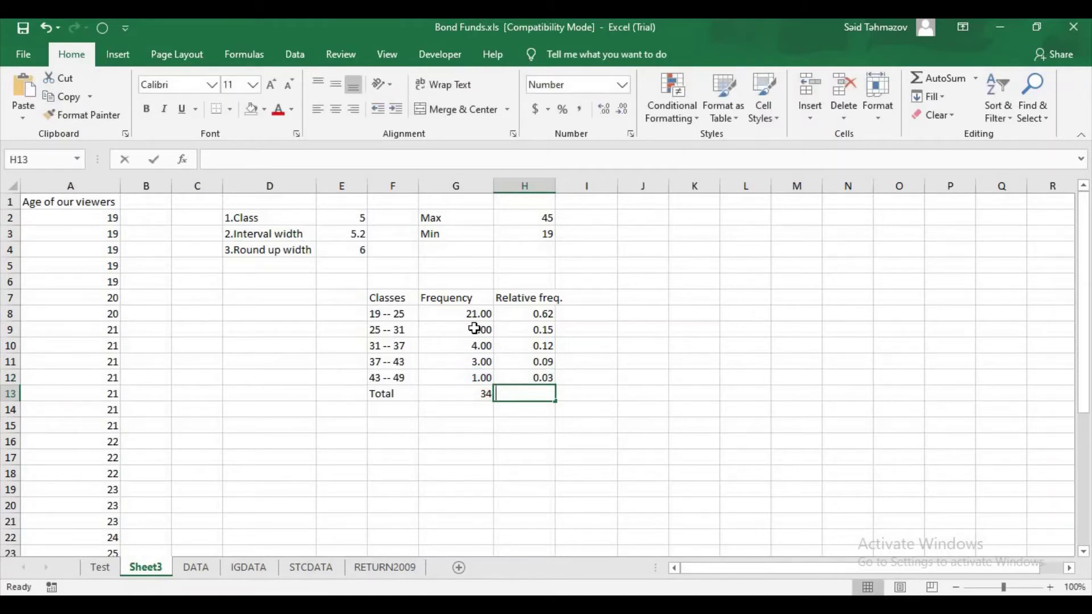
{"action": "type", "text": "1"}
{"action": "key", "text": "Return"}
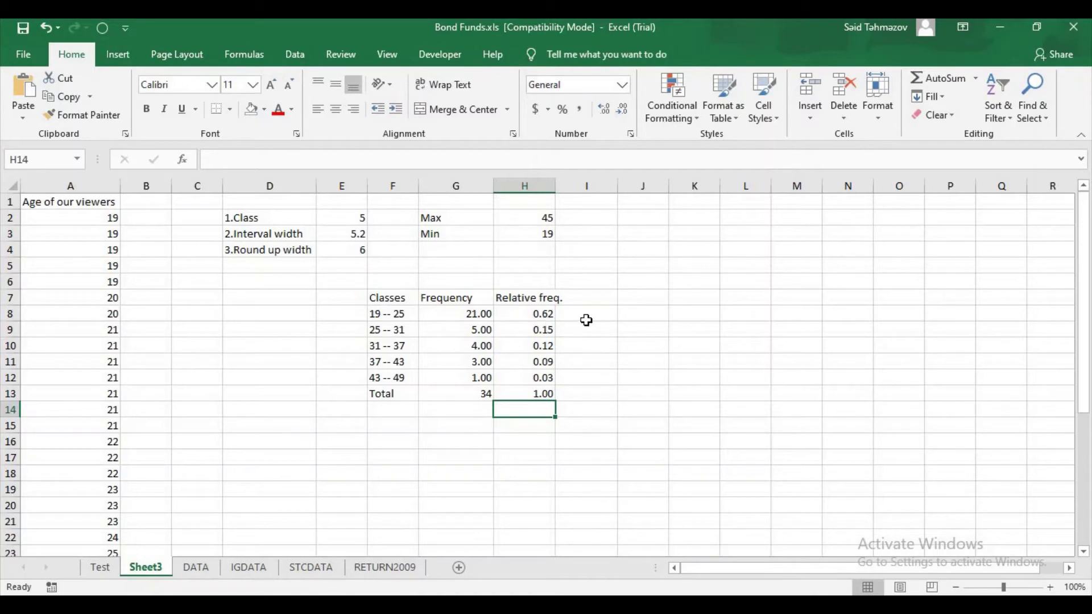
Step: Add the heading Percentage in I7 beside the Relative freq. heading
{"action": "left_click", "coordinate": [588, 300]}
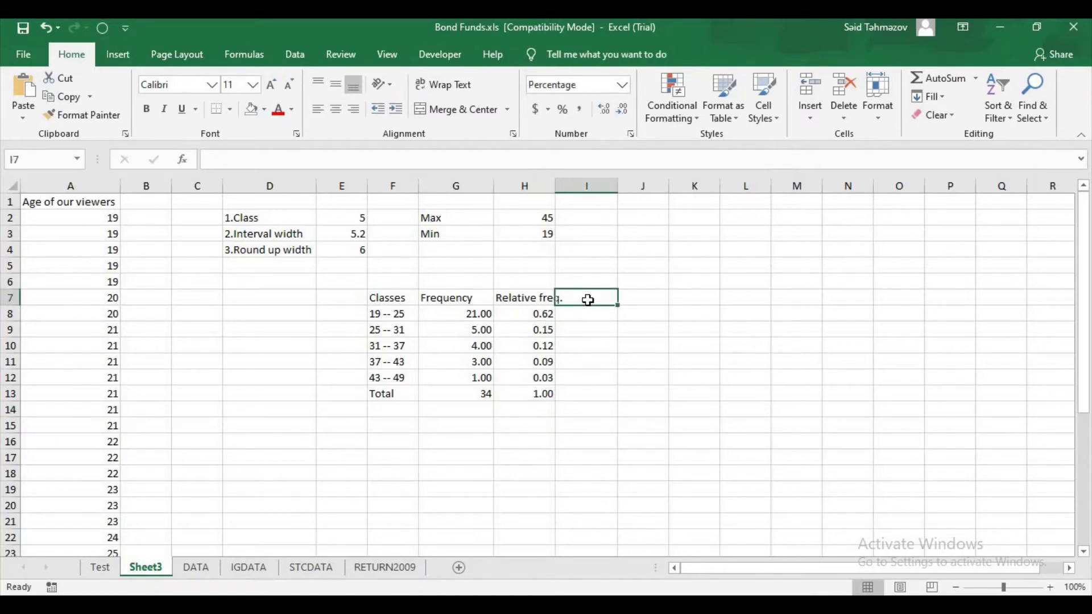
{"action": "type", "text": "Percen"}
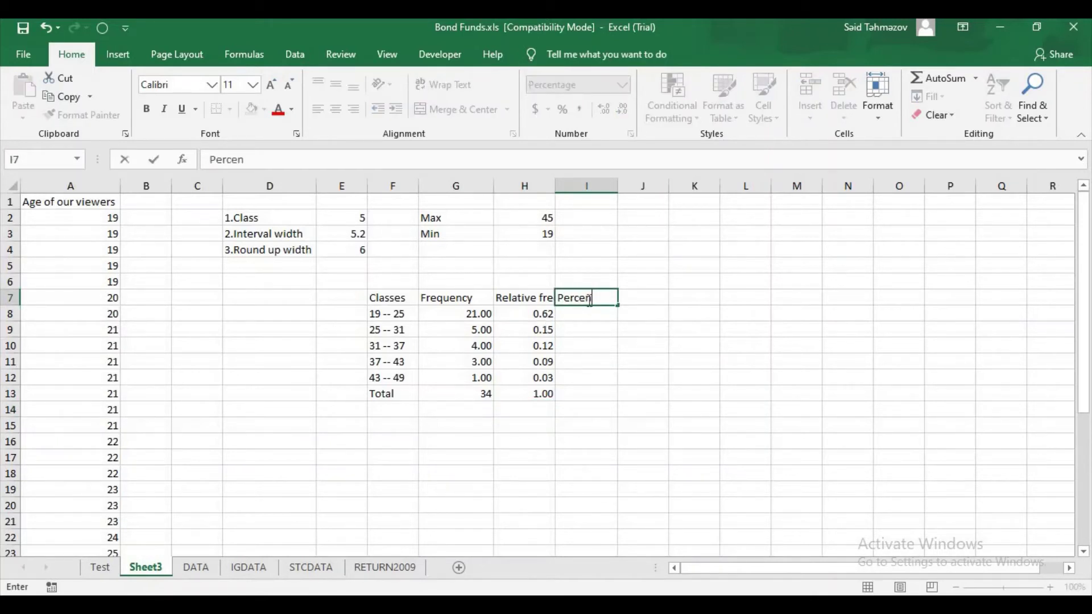
{"action": "type", "text": "tage"}
{"action": "key", "text": "Return"}
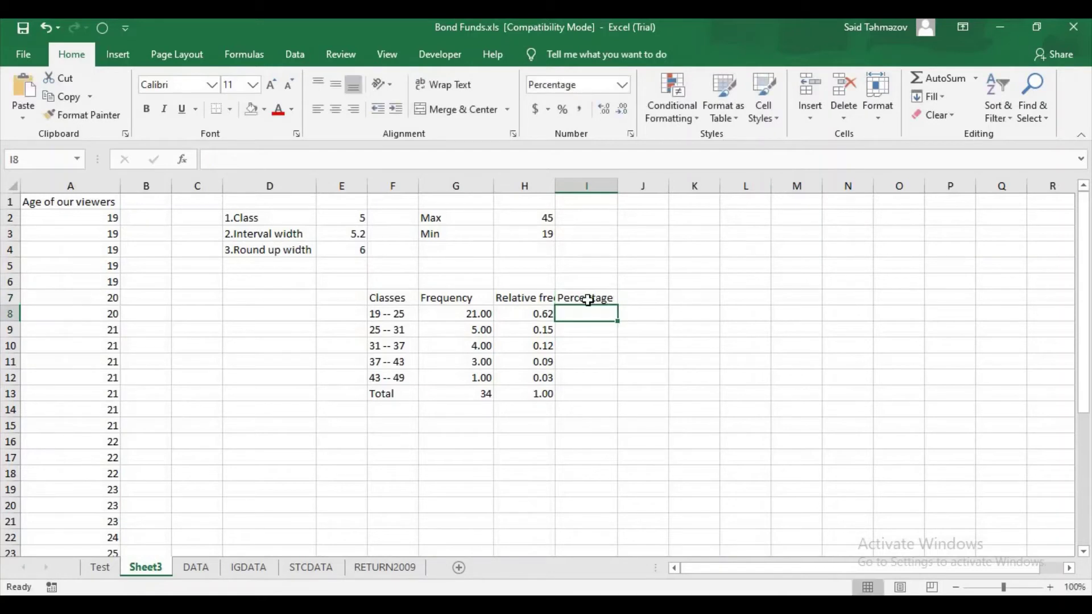
Step: Copy the relative frequencies H8 to H13 into the Percentage column, starting at I8
{"action": "type", "text": "="}
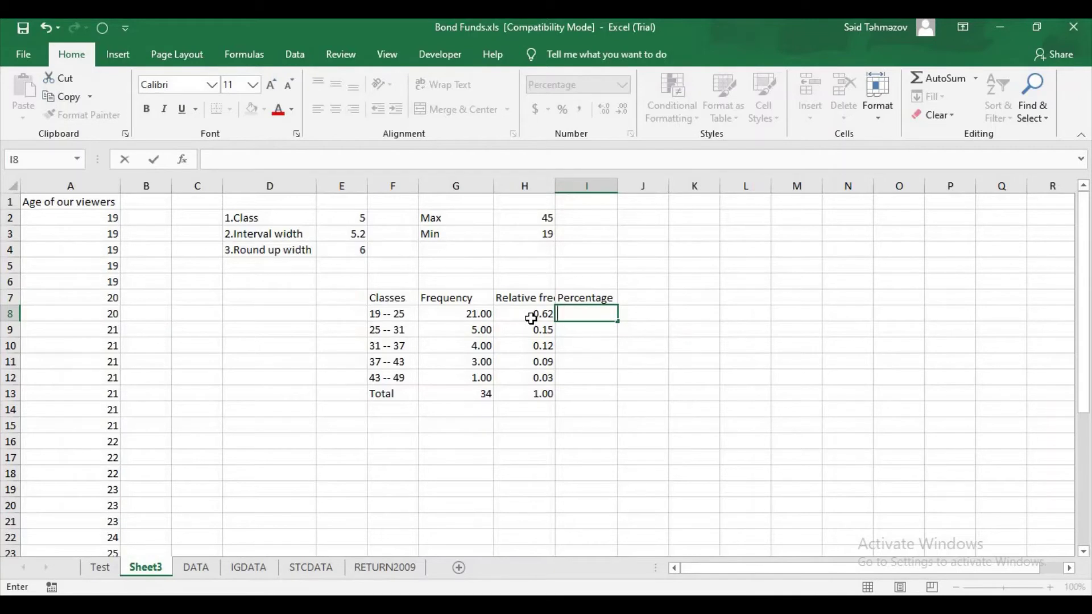
{"action": "key", "text": "Escape"}
{"action": "left_click_drag", "start_coordinate": [530, 317], "coordinate": [526, 399]}
{"action": "key", "text": "ctrl+c"}
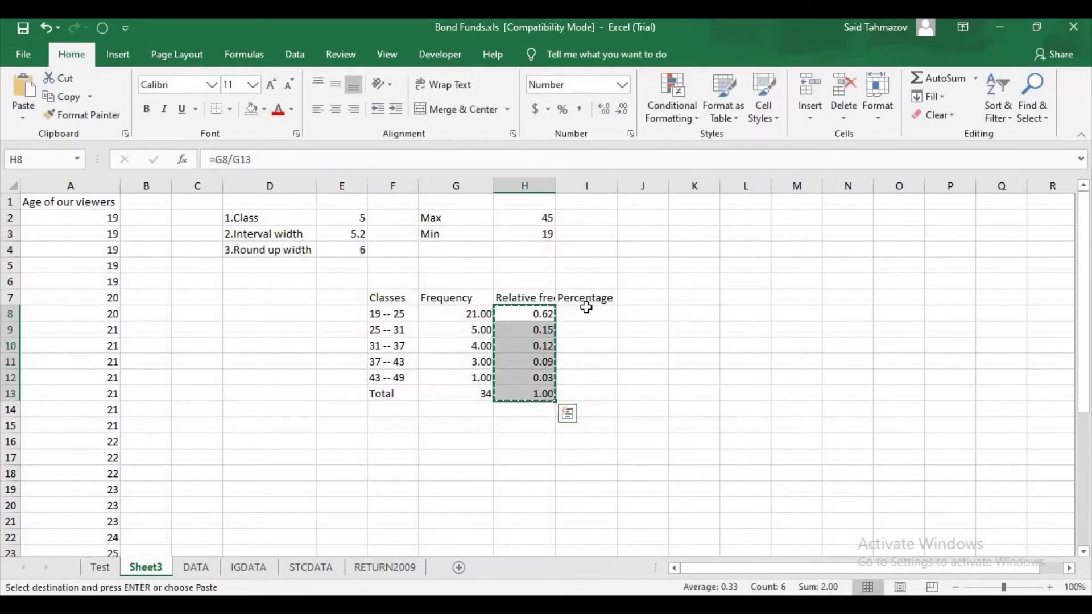
{"action": "left_click", "coordinate": [585, 314]}
{"action": "key", "text": "ctrl+v"}
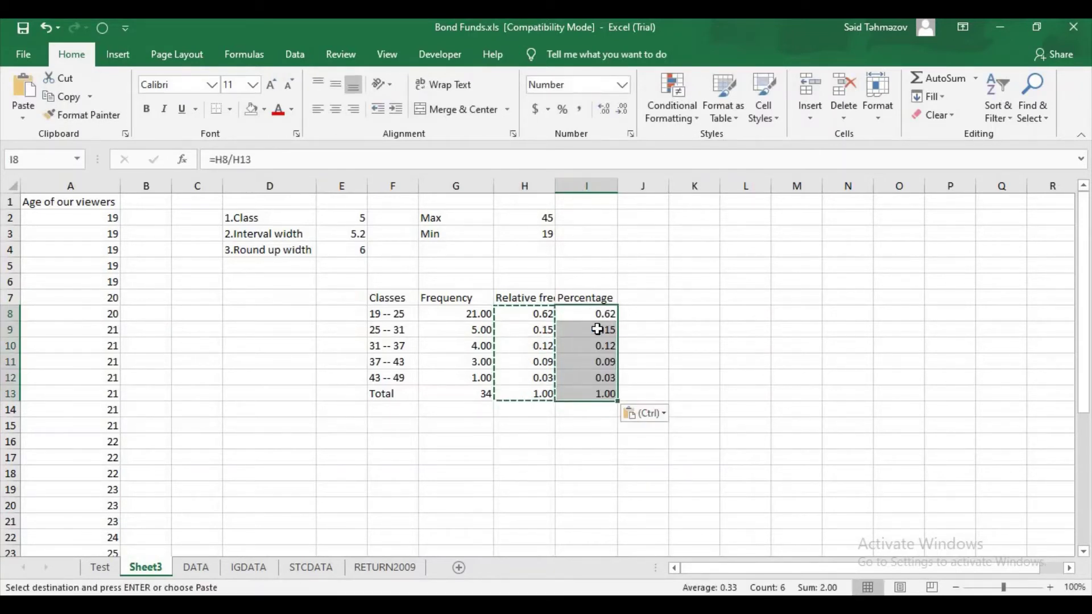
Step: Format the Percentage column cells I8 to I13 as Percentage with 0 decimal places
{"action": "right_click", "coordinate": [599, 329]}
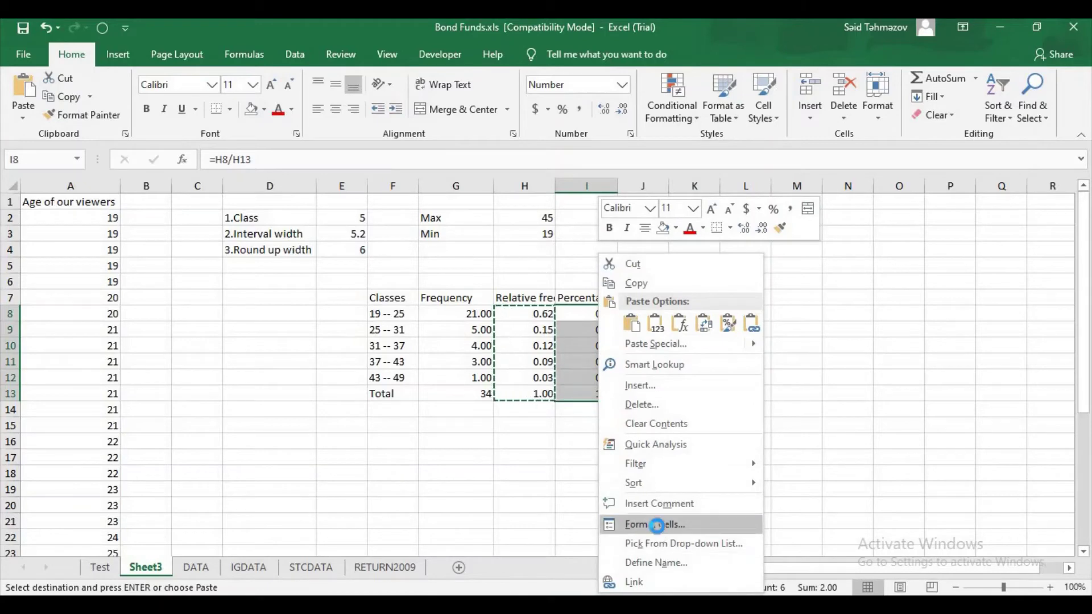
{"action": "key", "text": "Escape"}
{"action": "key", "text": "Escape"}
{"action": "key", "text": "ctrl+1"}
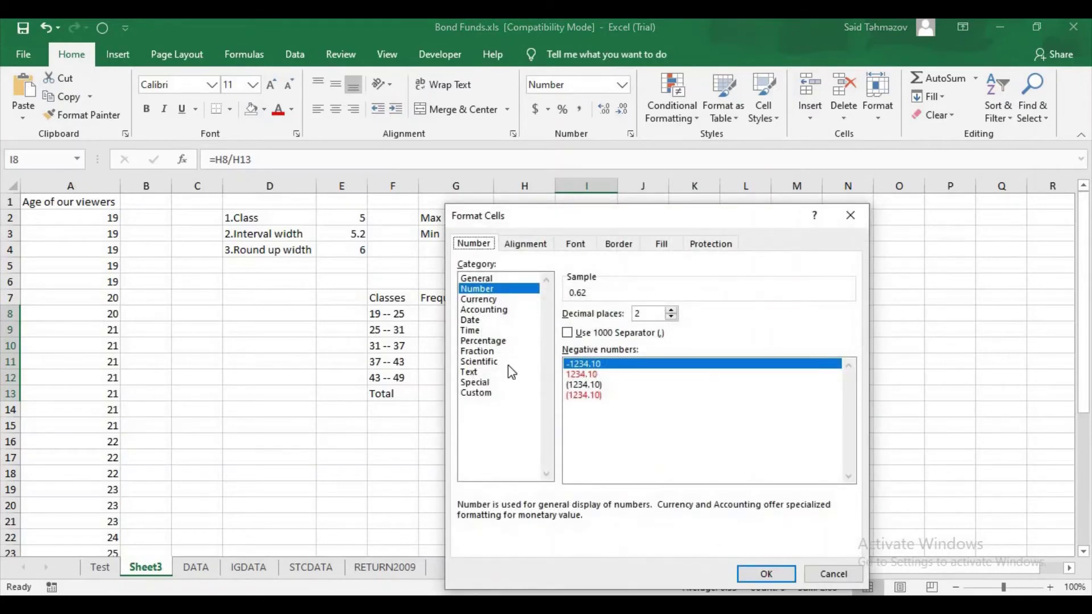
{"action": "left_click", "coordinate": [489, 340]}
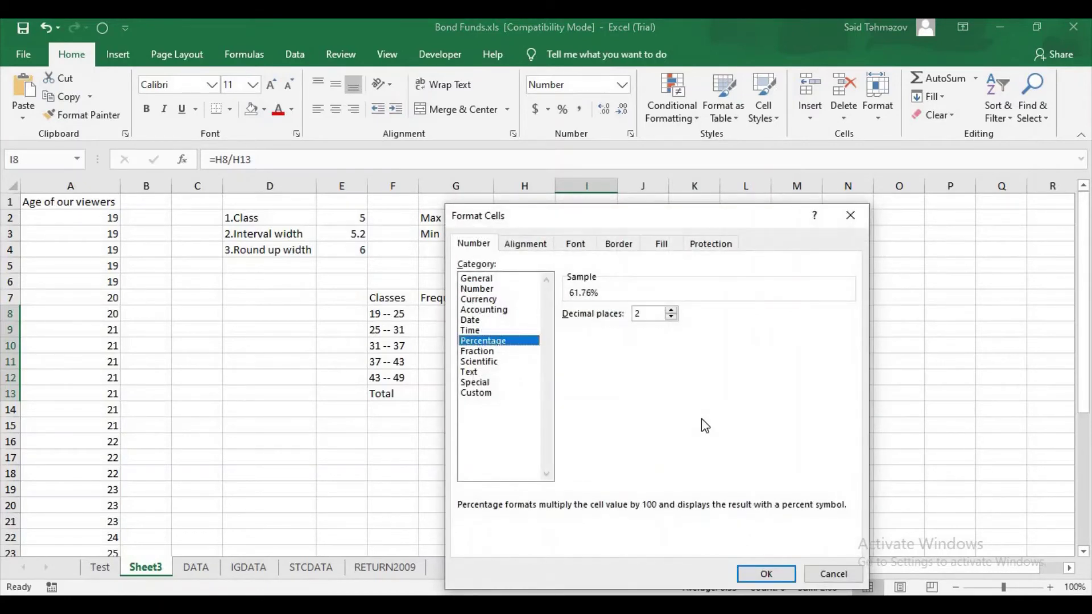
{"action": "left_click", "coordinate": [671, 318]}
{"action": "left_click", "coordinate": [671, 317]}
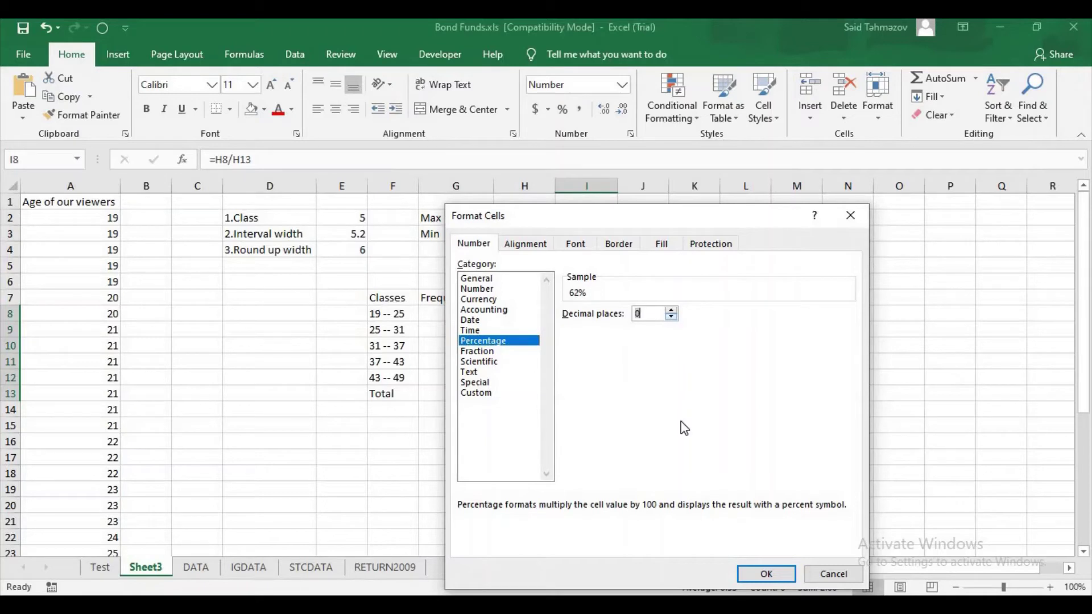
{"action": "left_click", "coordinate": [756, 575]}
{"action": "left_click", "coordinate": [652, 347]}
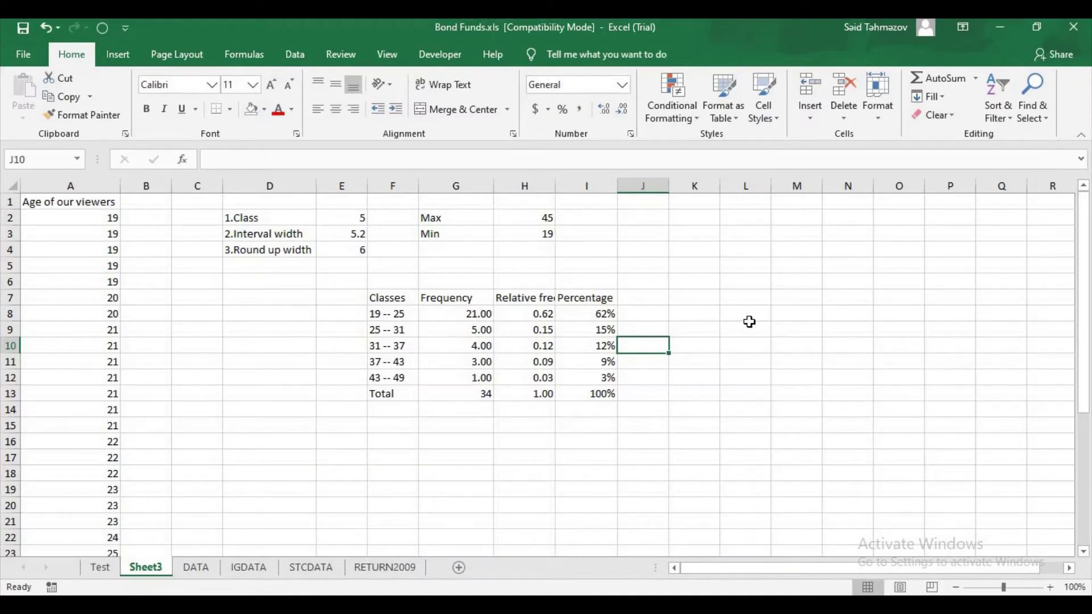
Step: Add the heading Cumulative in J7 beside the Percentage heading
{"action": "left_click", "coordinate": [651, 295]}
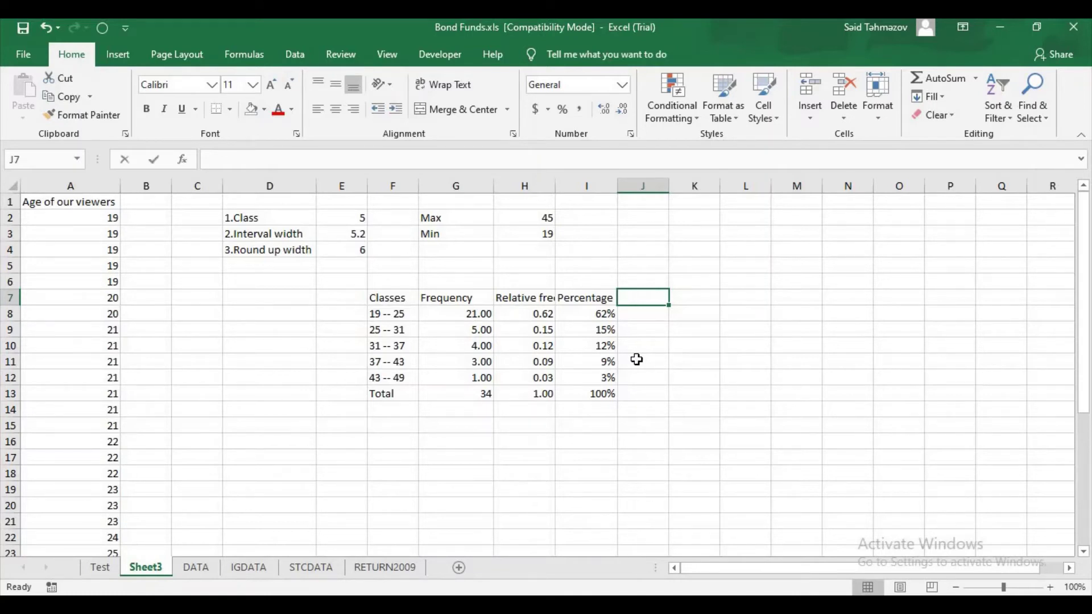
{"action": "type", "text": "Cumulative"}
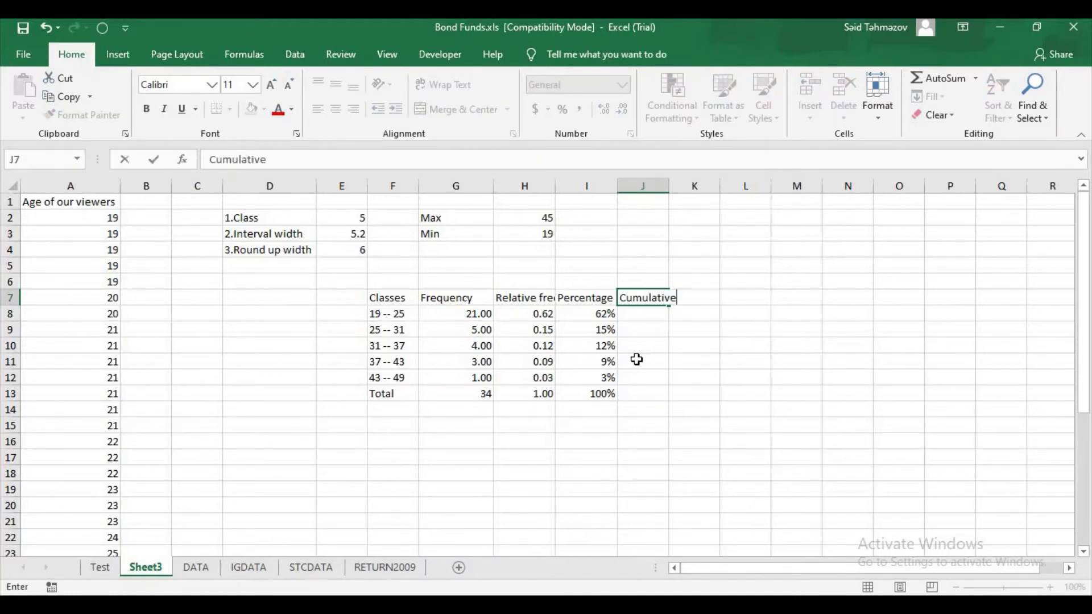
{"action": "key", "text": "Return"}
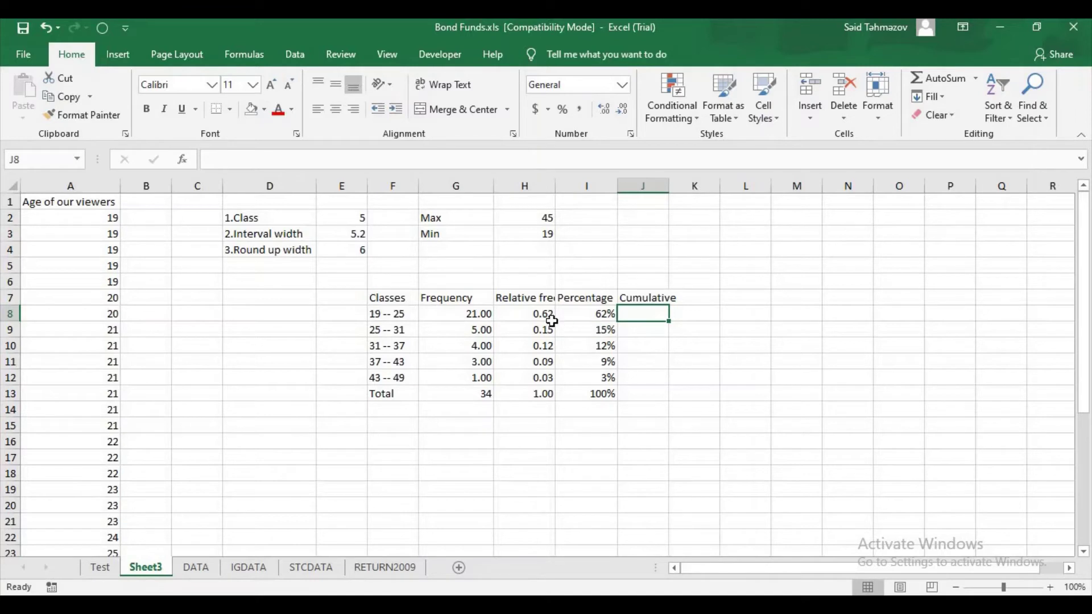
Step: Set the first cumulative value in J8 to the 19 -- 25 class percentage with =I8
{"action": "type", "text": "0"}
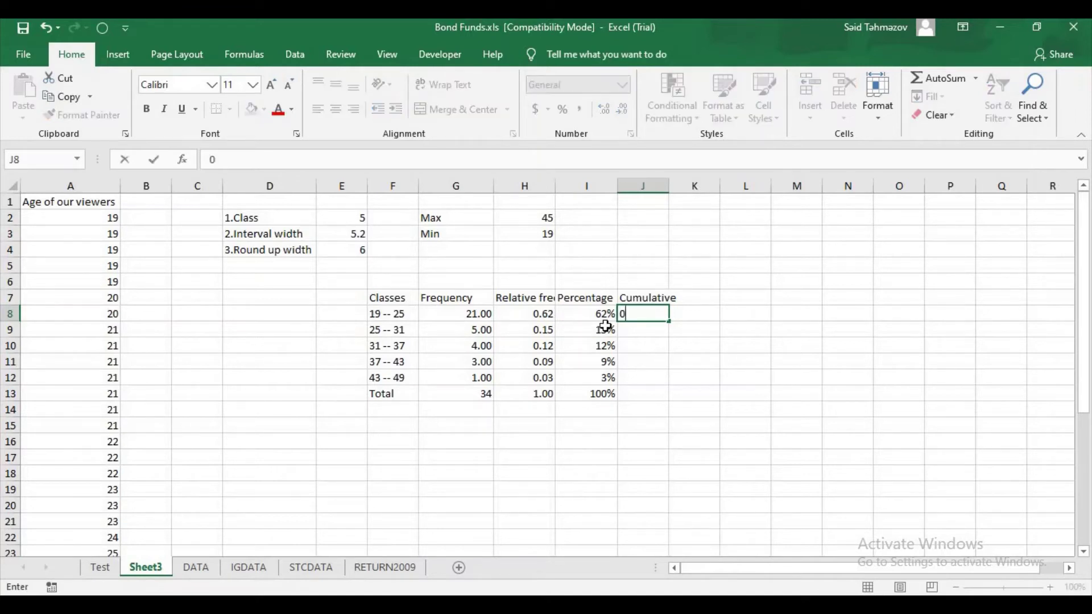
{"action": "key", "text": "Return"}
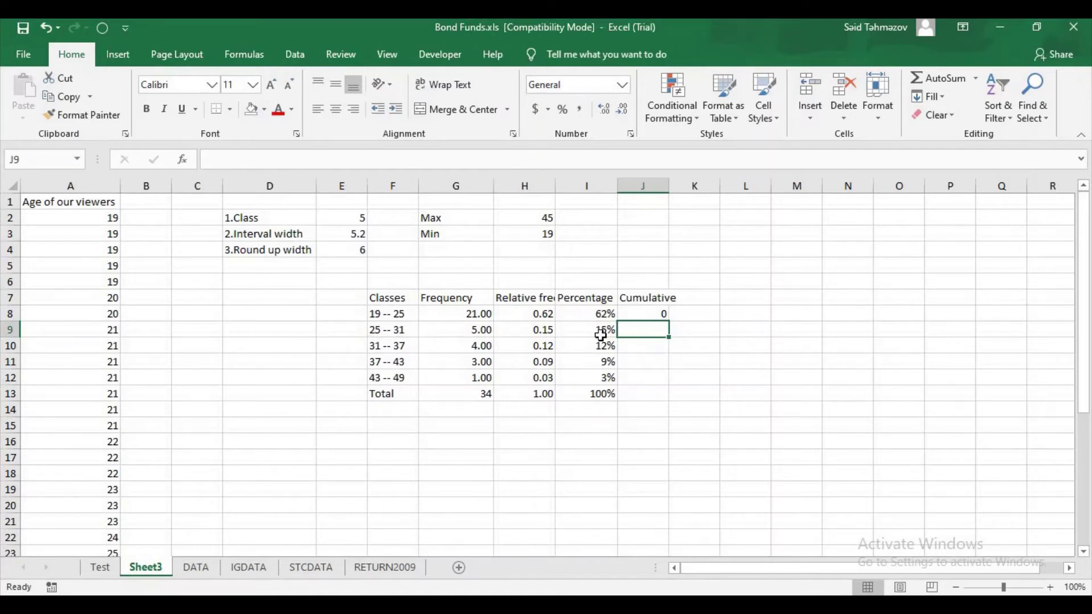
{"action": "left_click", "coordinate": [662, 311]}
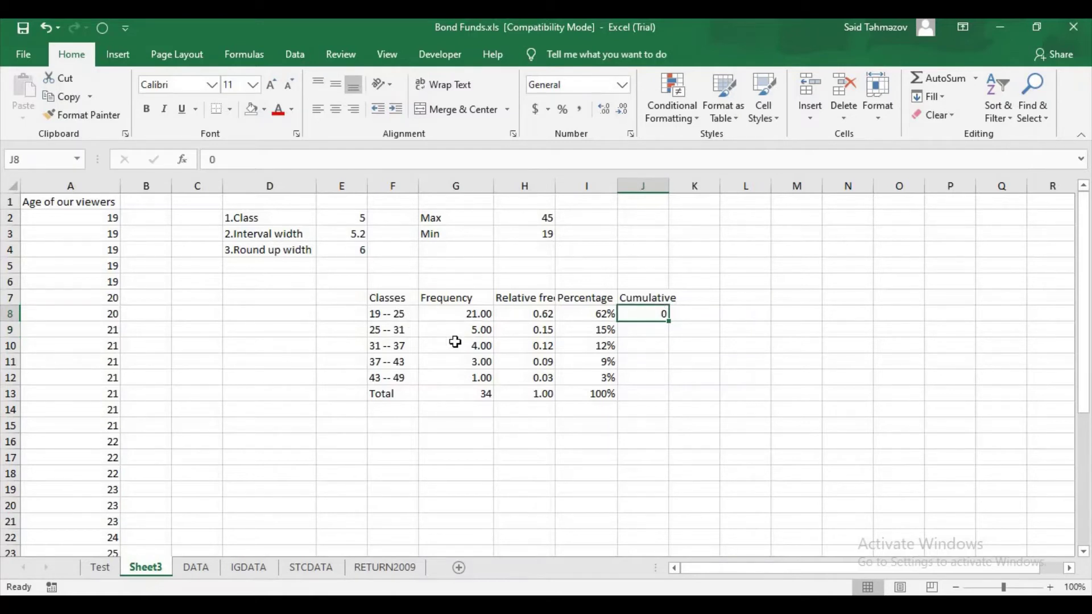
{"action": "type", "text": "="}
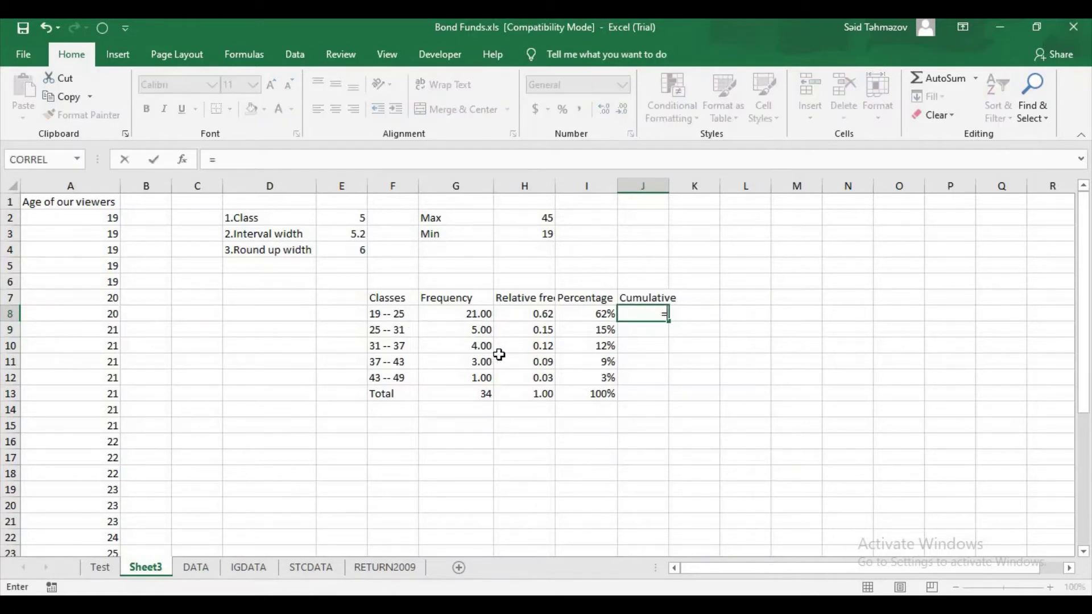
{"action": "key", "text": "BackSpace"}
{"action": "type", "text": "="}
{"action": "left_click", "coordinate": [596, 315]}
{"action": "key", "text": "Return"}
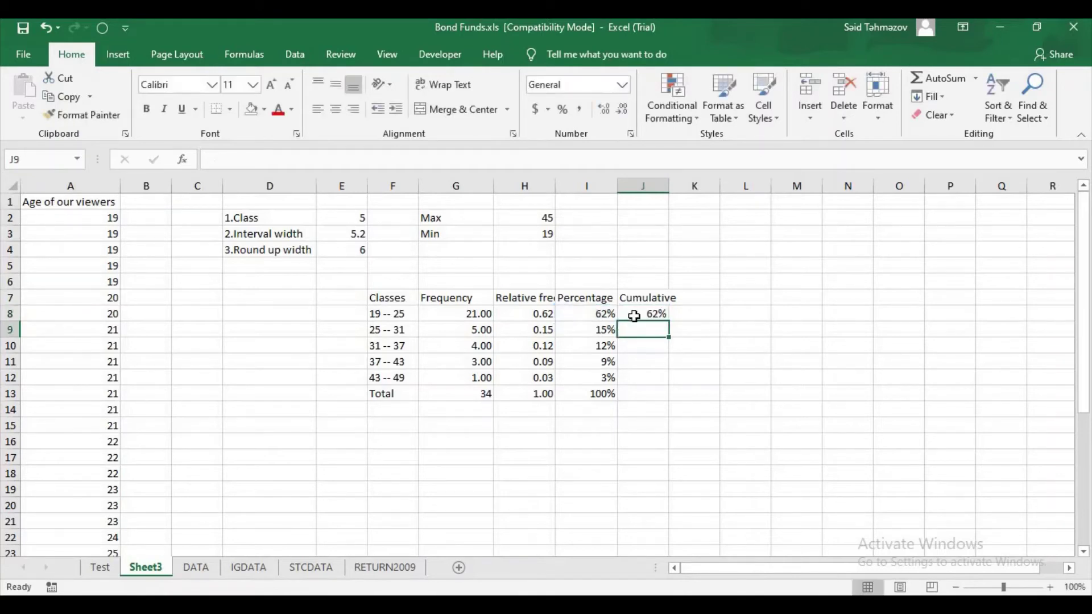
Step: Calculate the cumulative percentage of the 25 -- 31 class in J9 with =I9+I8
{"action": "type", "text": "="}
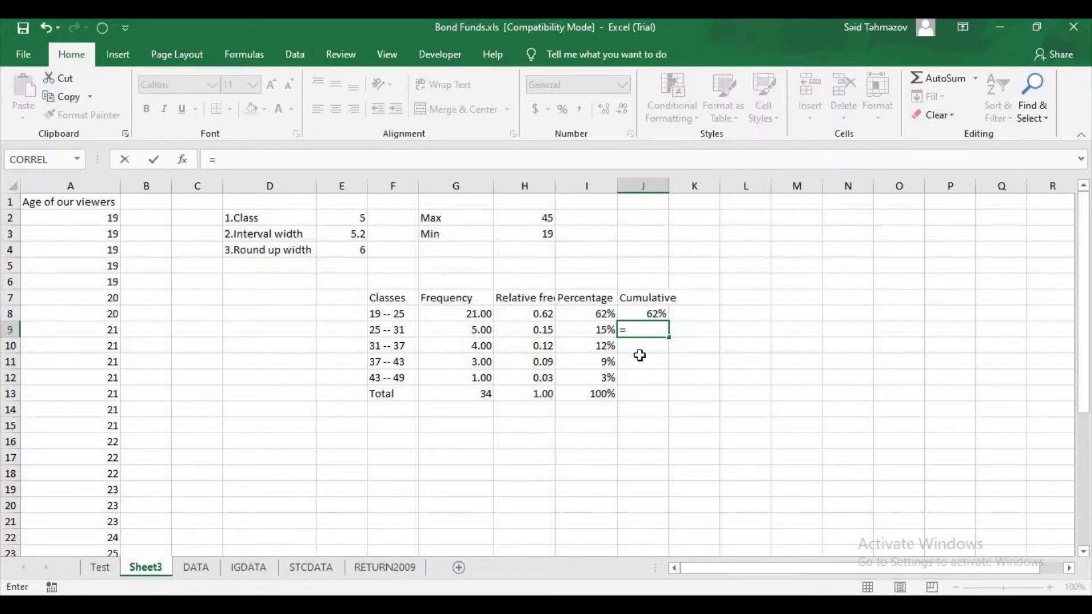
{"action": "key", "text": "Left"}
{"action": "type", "text": "+"}
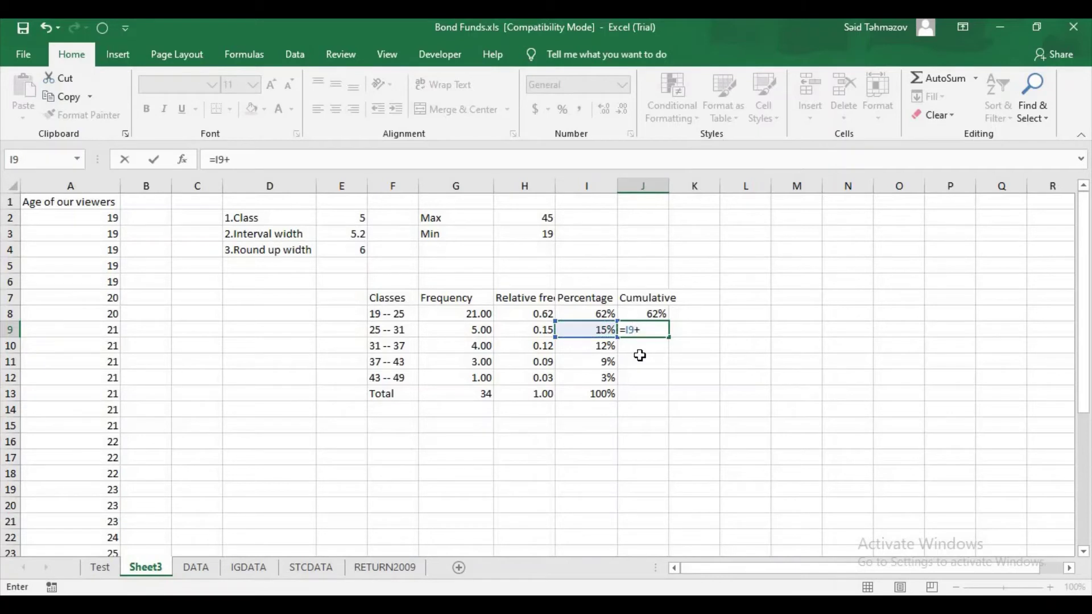
{"action": "key", "text": "Up"}
{"action": "key", "text": "Left"}
{"action": "key", "text": "Return"}
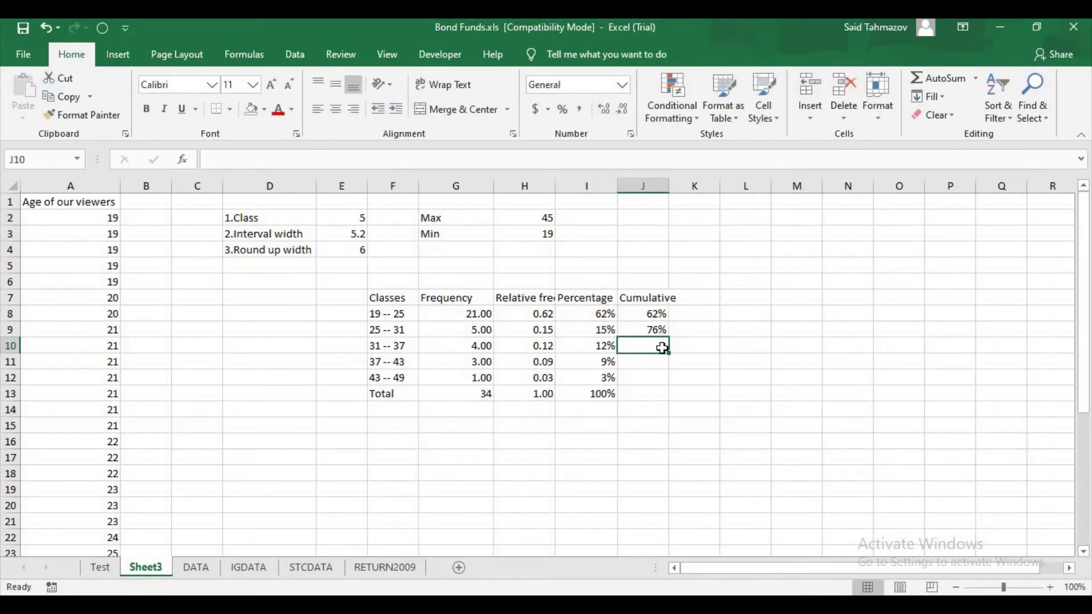
Step: Calculate the cumulative percentage of the 31 -- 37 class in J10 with =I10+I9+I8
{"action": "type", "text": "="}
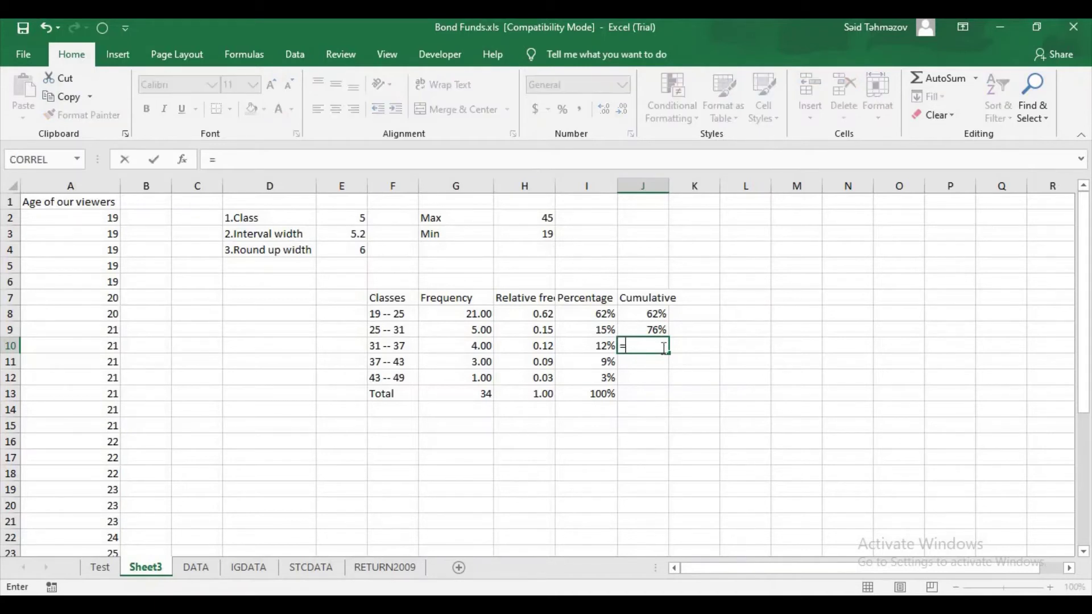
{"action": "key", "text": "Left"}
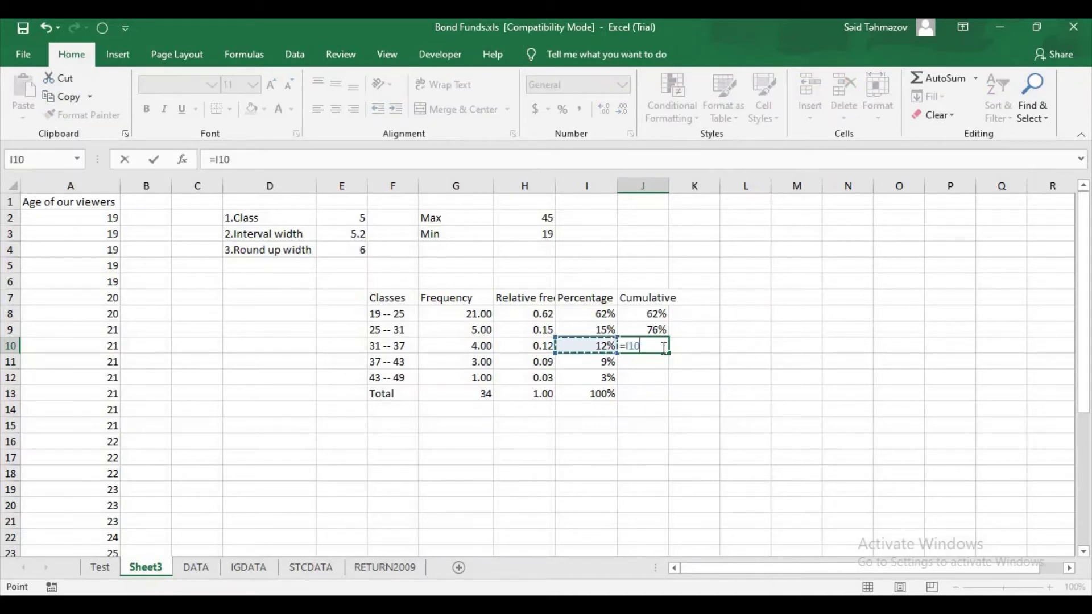
{"action": "type", "text": "+"}
{"action": "key", "text": "Left"}
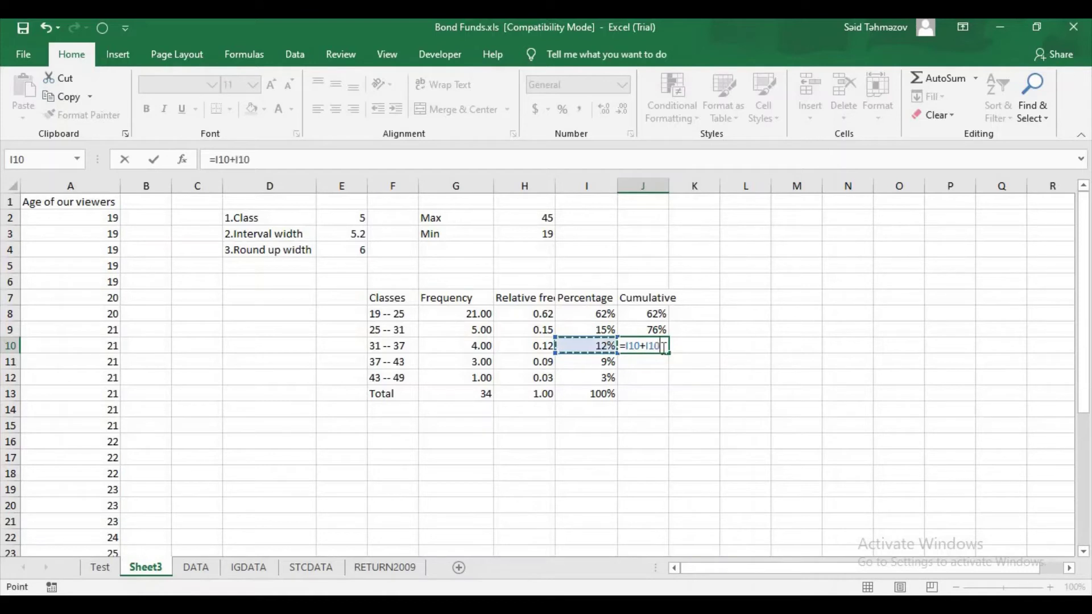
{"action": "key", "text": "Up"}
{"action": "type", "text": "+"}
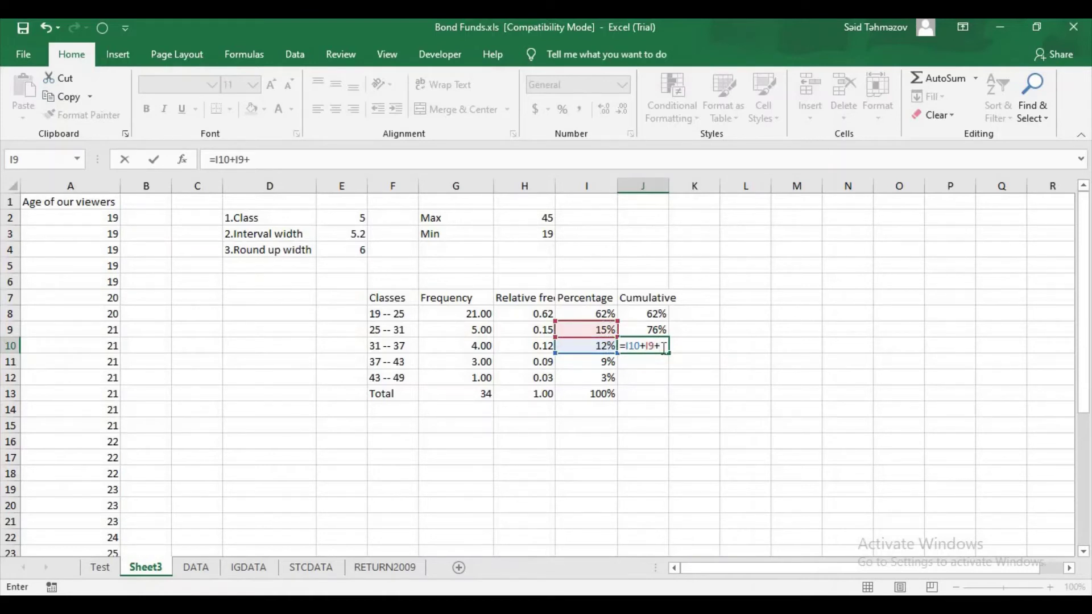
{"action": "key", "text": "Left"}
{"action": "key", "text": "Left"}
{"action": "key", "text": "Up"}
{"action": "key", "text": "Right"}
{"action": "key", "text": "Up"}
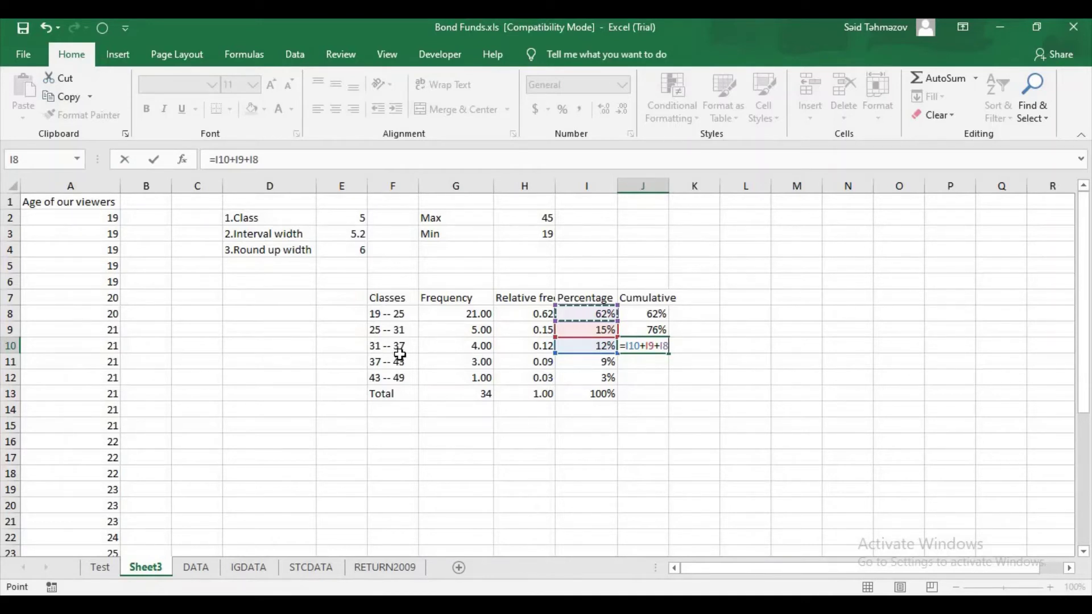
{"action": "key", "text": "Return"}
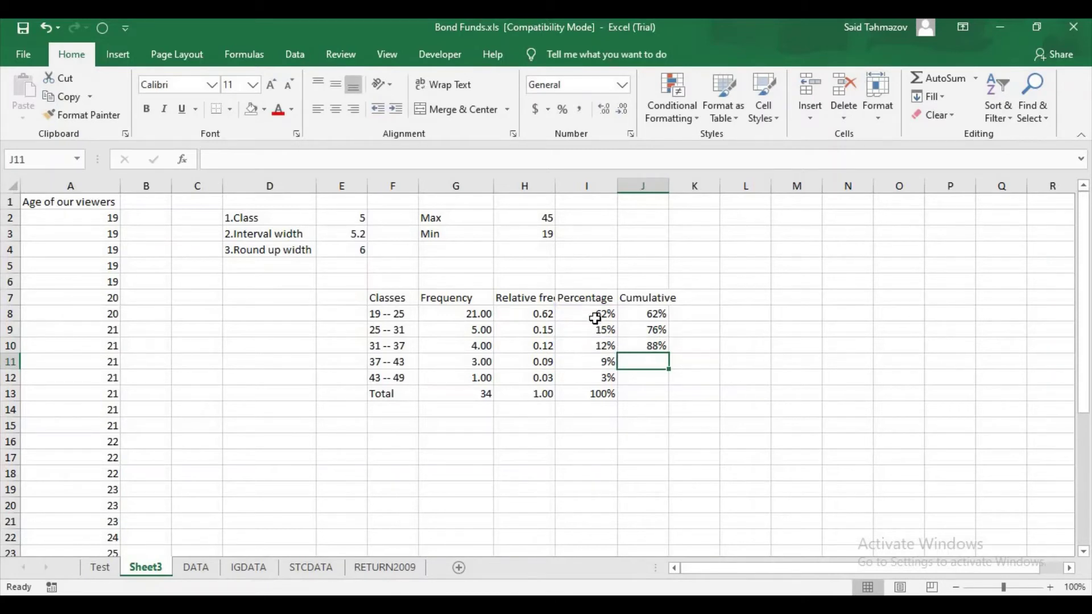
Step: Calculate the cumulative percentage of the 37 -- 43 class in J11 with =I11+I10+I9+I8
{"action": "type", "text": "="}
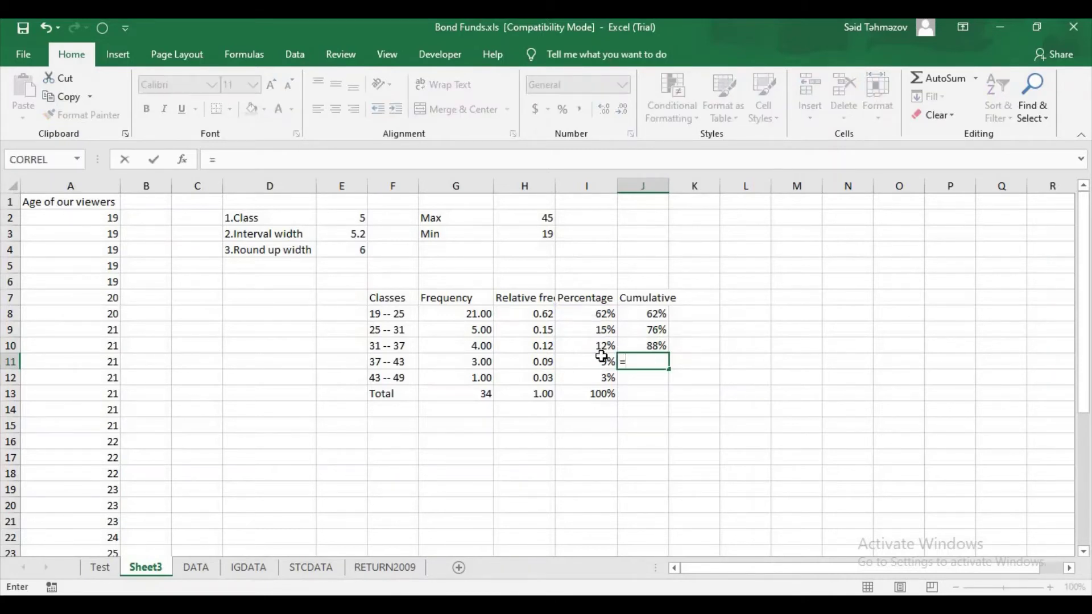
{"action": "key", "text": "Left"}
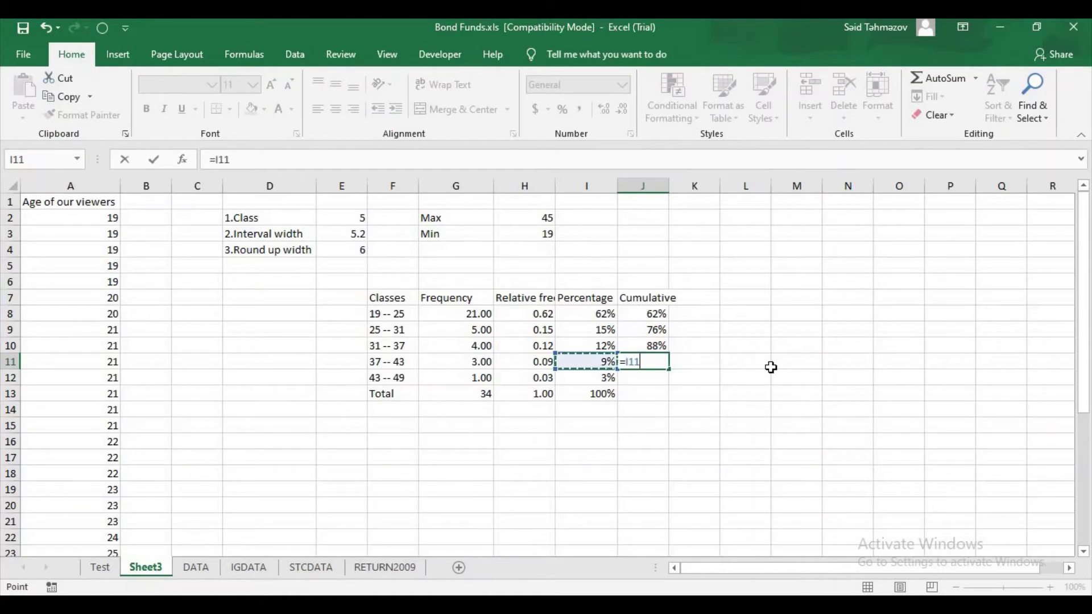
{"action": "type", "text": "+"}
{"action": "key", "text": "Up"}
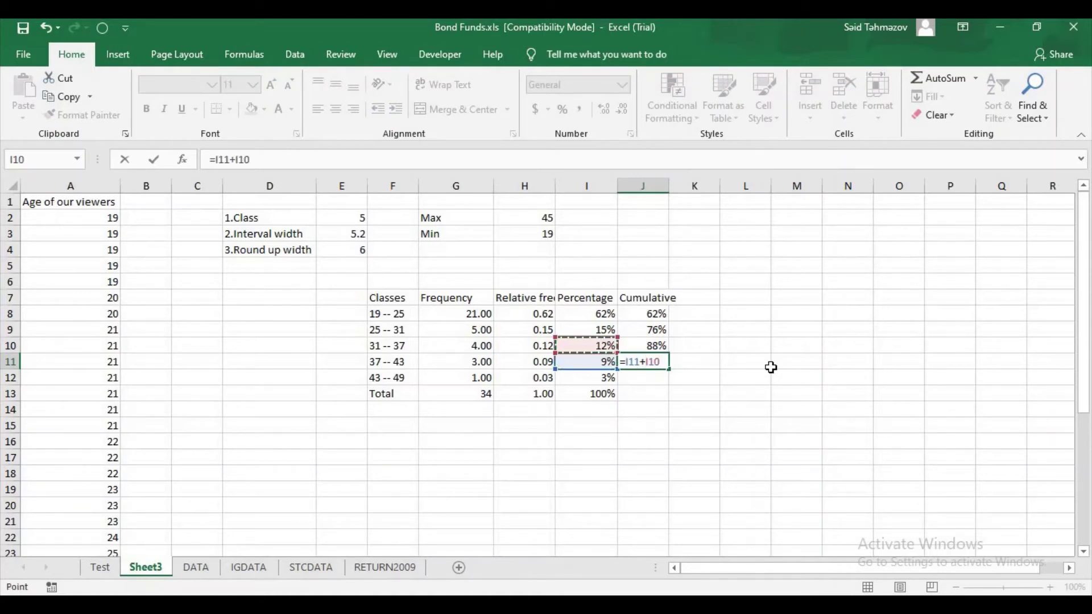
{"action": "type", "text": "+"}
{"action": "key", "text": "Down"}
{"action": "key", "text": "Up"}
{"action": "key", "text": "Up"}
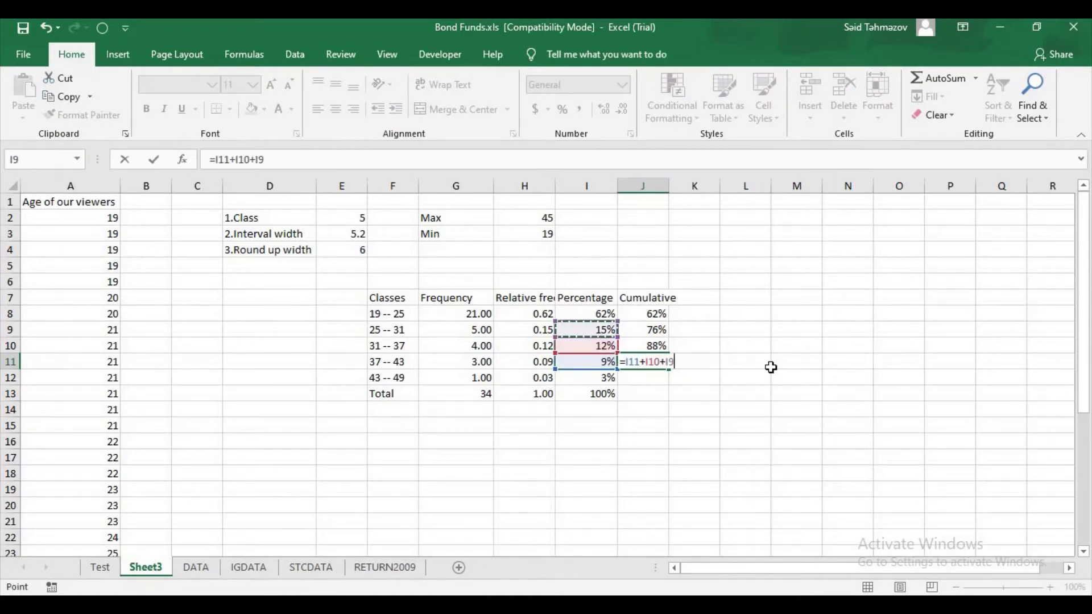
{"action": "type", "text": "+"}
{"action": "key", "text": "Left"}
{"action": "key", "text": "Up"}
{"action": "key", "text": "Up"}
{"action": "key", "text": "Up"}
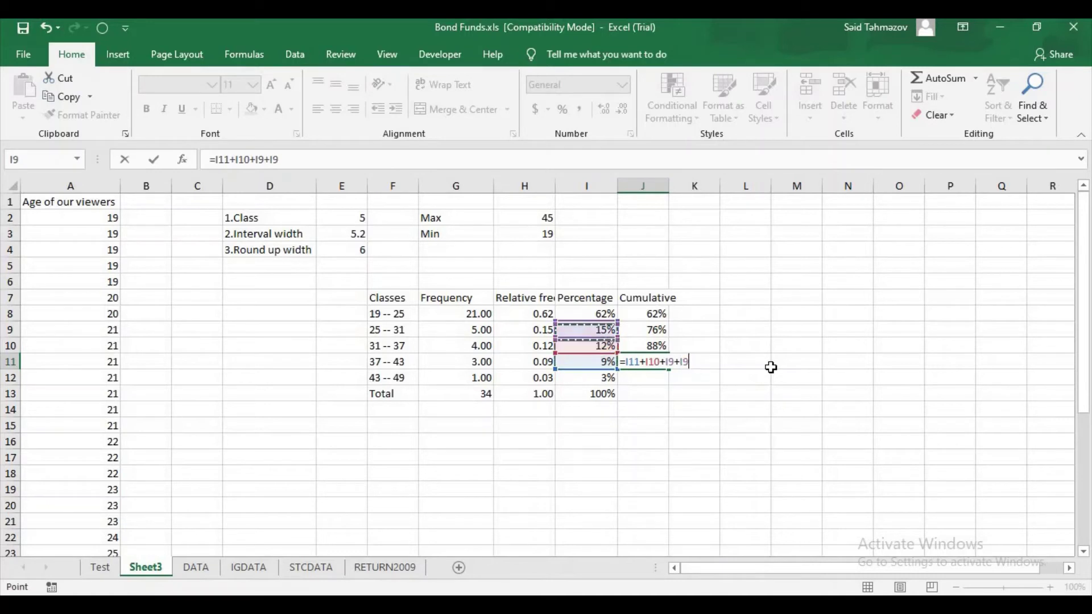
{"action": "key", "text": "Return"}
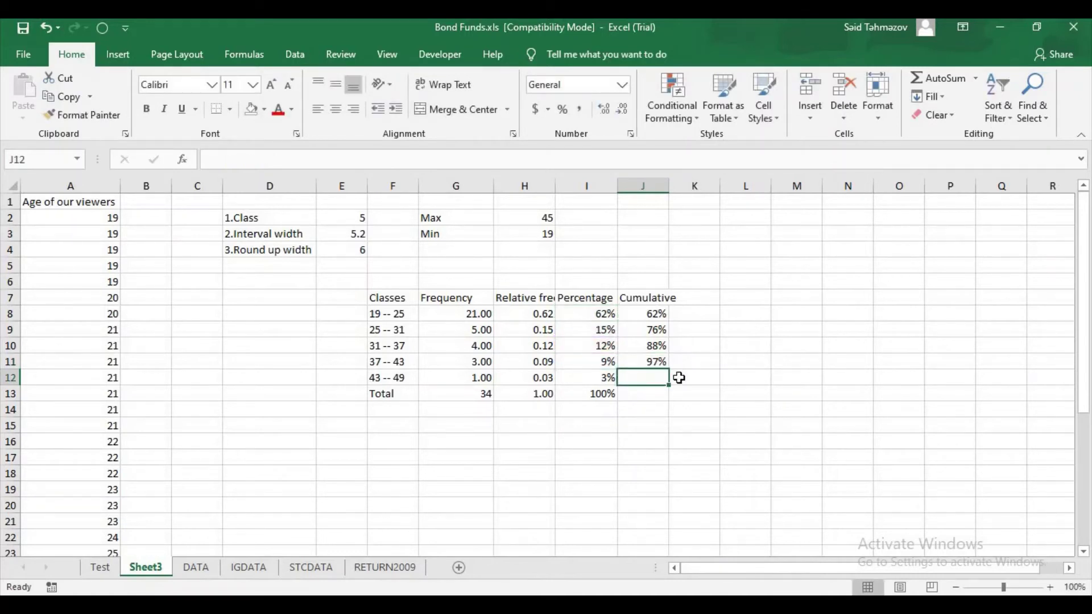
Step: Enter 100% in J12 as the cumulative percentage of the 43 -- 49 class
{"action": "type", "text": "="}
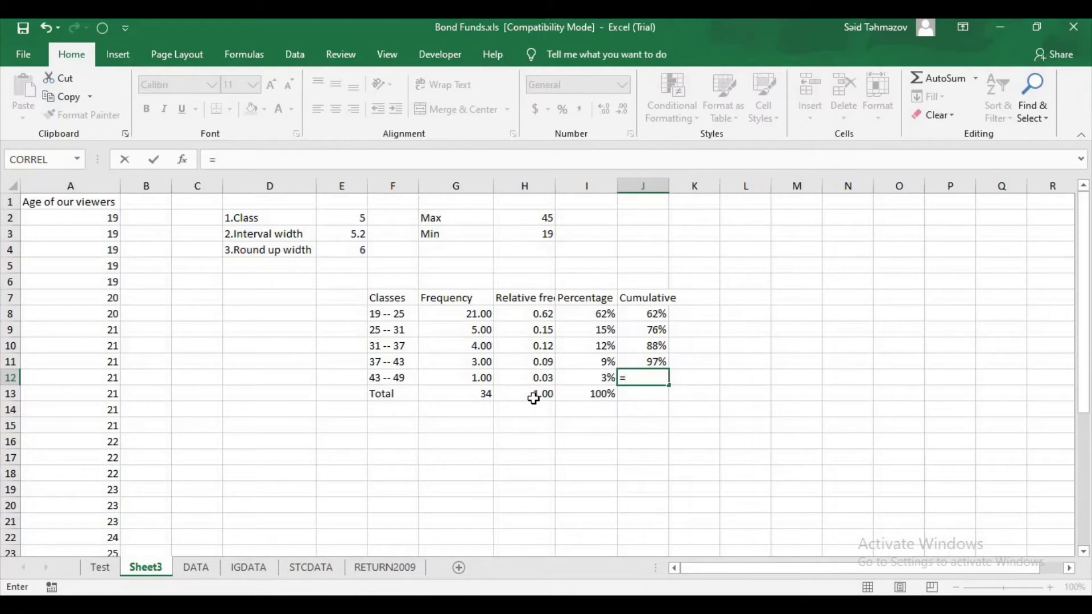
{"action": "key", "text": "Escape"}
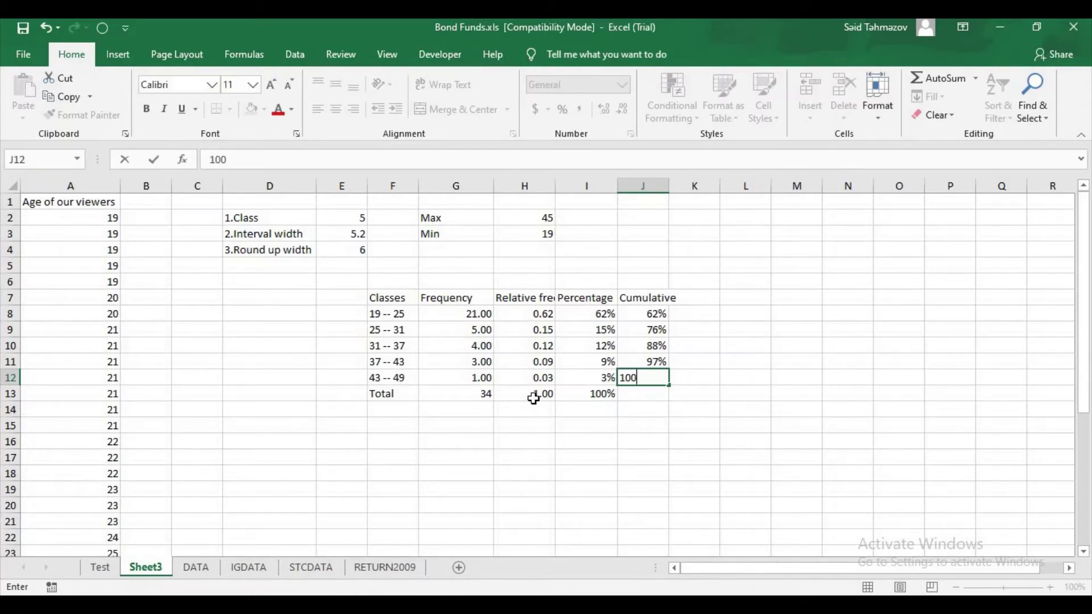
{"action": "key", "text": "Return"}
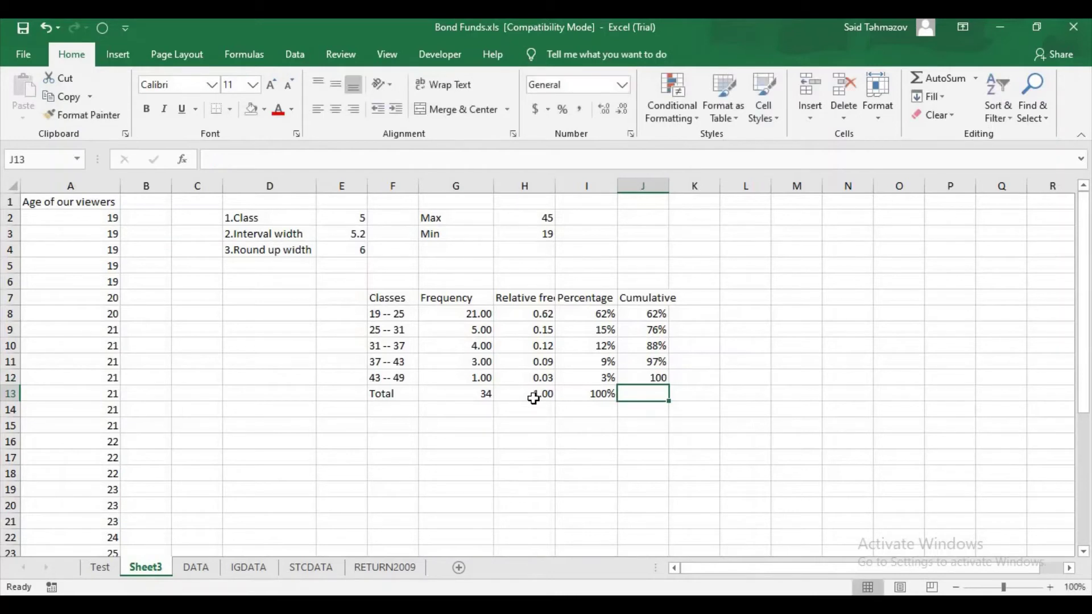
{"action": "left_click", "coordinate": [664, 378]}
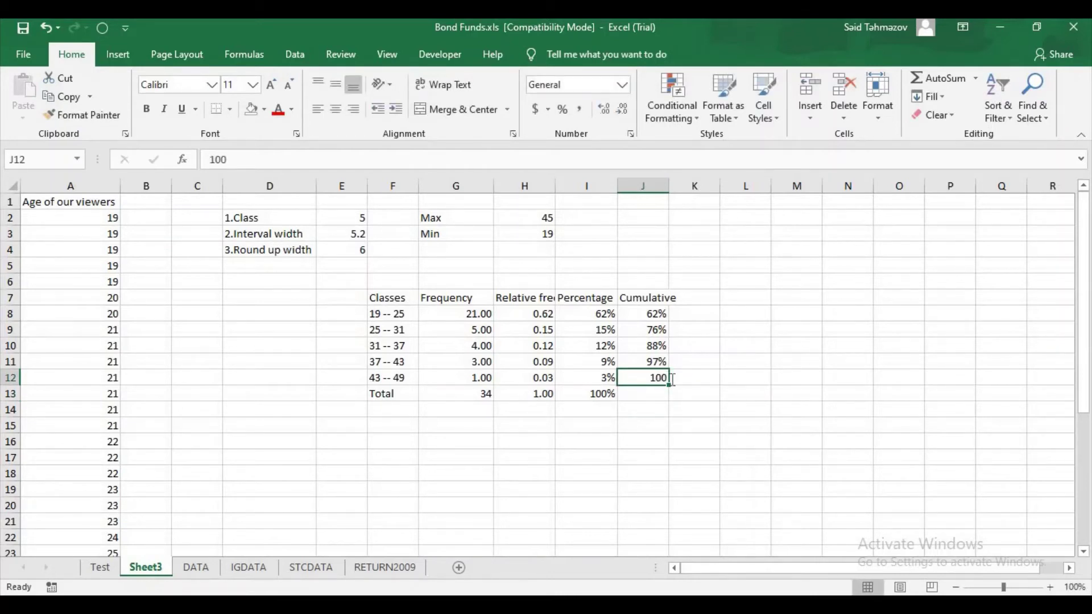
{"action": "double_click", "coordinate": [669, 378]}
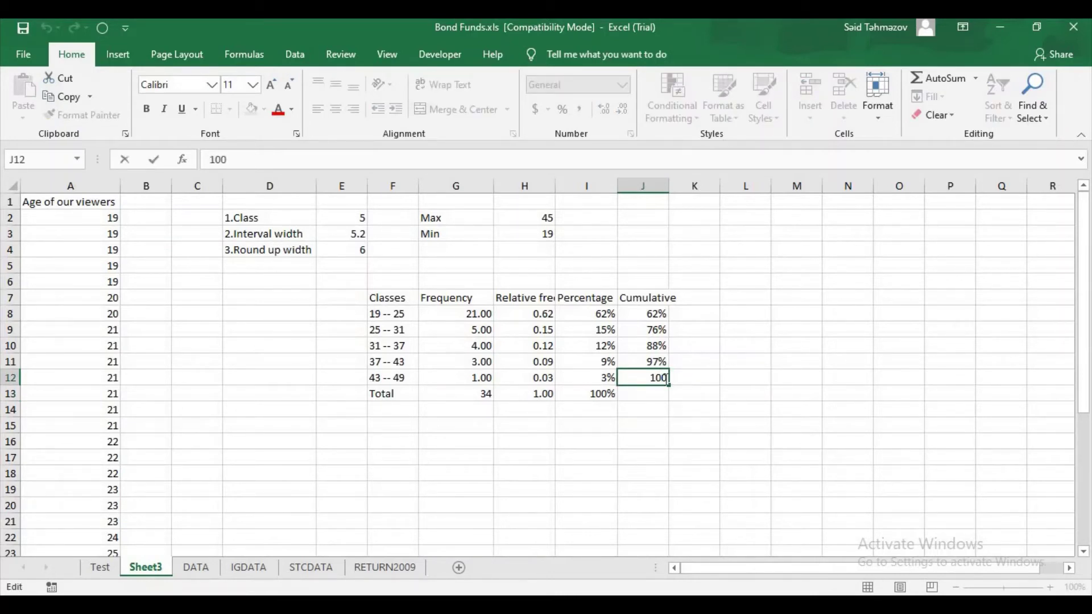
{"action": "type", "text": "%"}
{"action": "key", "text": "Return"}
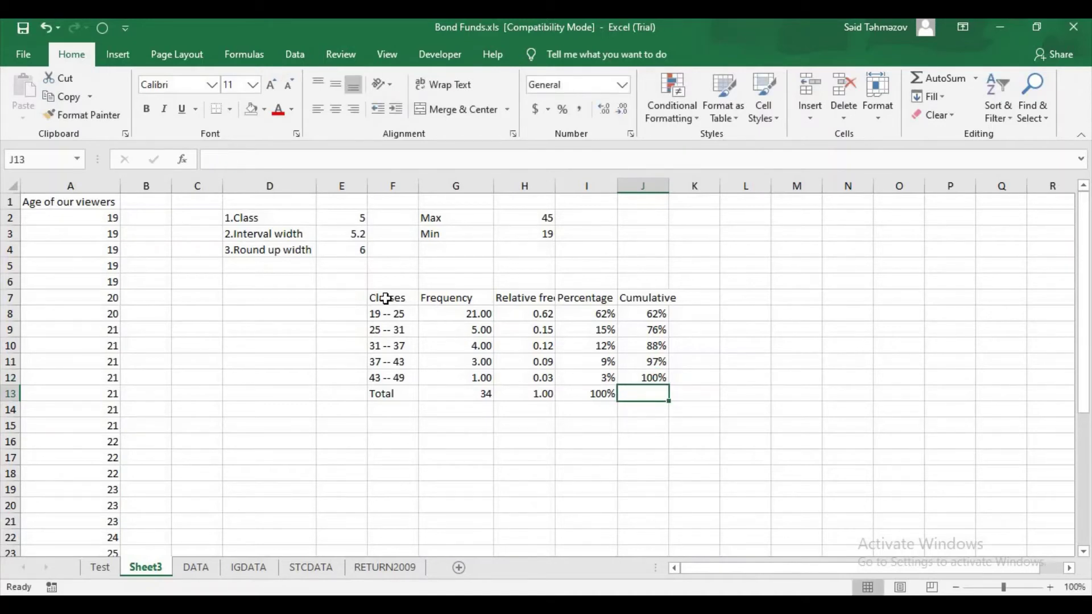
Step: Fill the table's header cells F7 to J7 with a darker tan theme color
{"action": "left_click_drag", "start_coordinate": [385, 298], "coordinate": [658, 295]}
{"action": "right_click", "coordinate": [629, 296]}
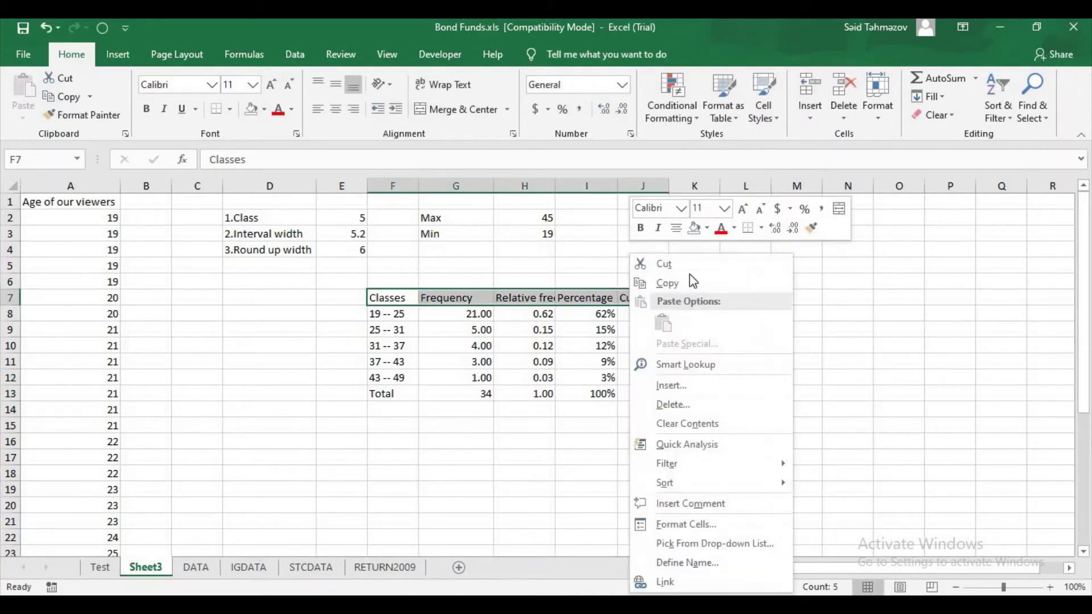
{"action": "left_click", "coordinate": [705, 228]}
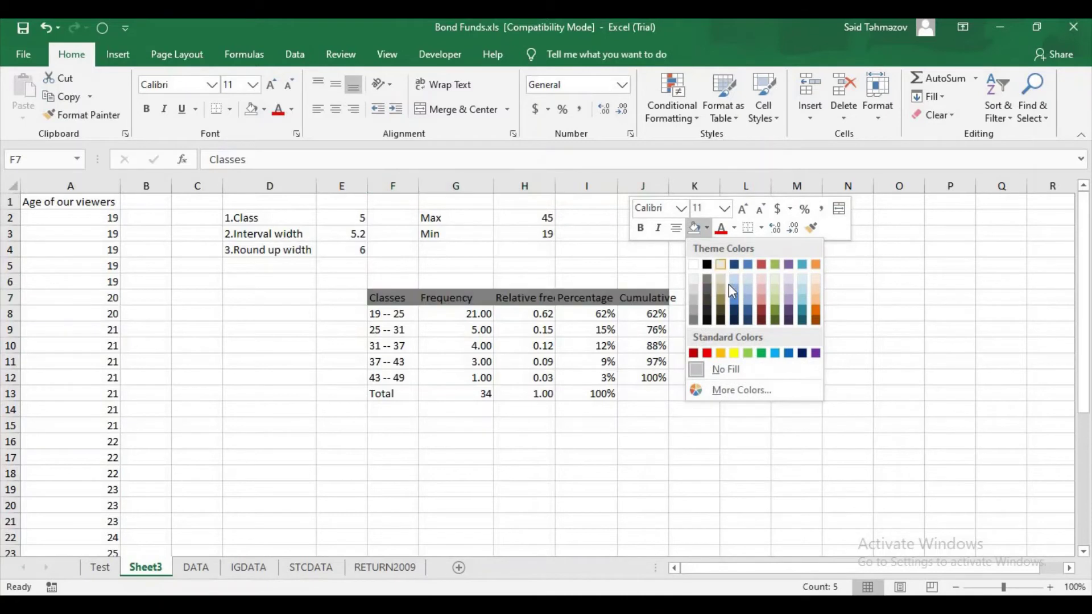
{"action": "left_click", "coordinate": [721, 289]}
{"action": "left_click", "coordinate": [391, 330]}
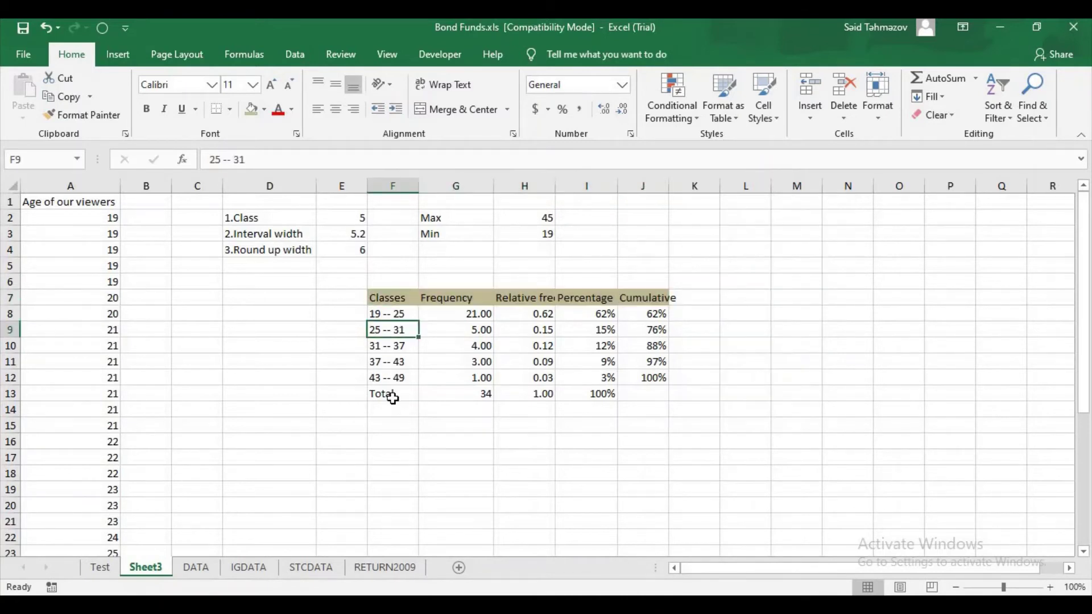
Step: Fill the Total row cells F13 to J13 with a grey theme color
{"action": "left_click_drag", "start_coordinate": [393, 398], "coordinate": [626, 394]}
{"action": "right_click", "coordinate": [624, 394]}
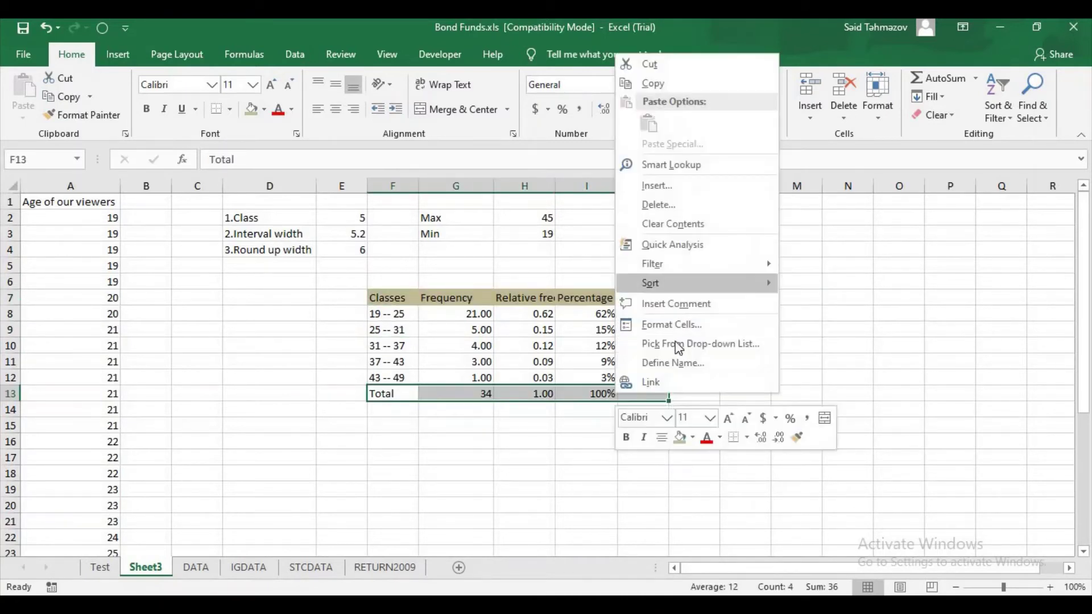
{"action": "left_click", "coordinate": [693, 438]}
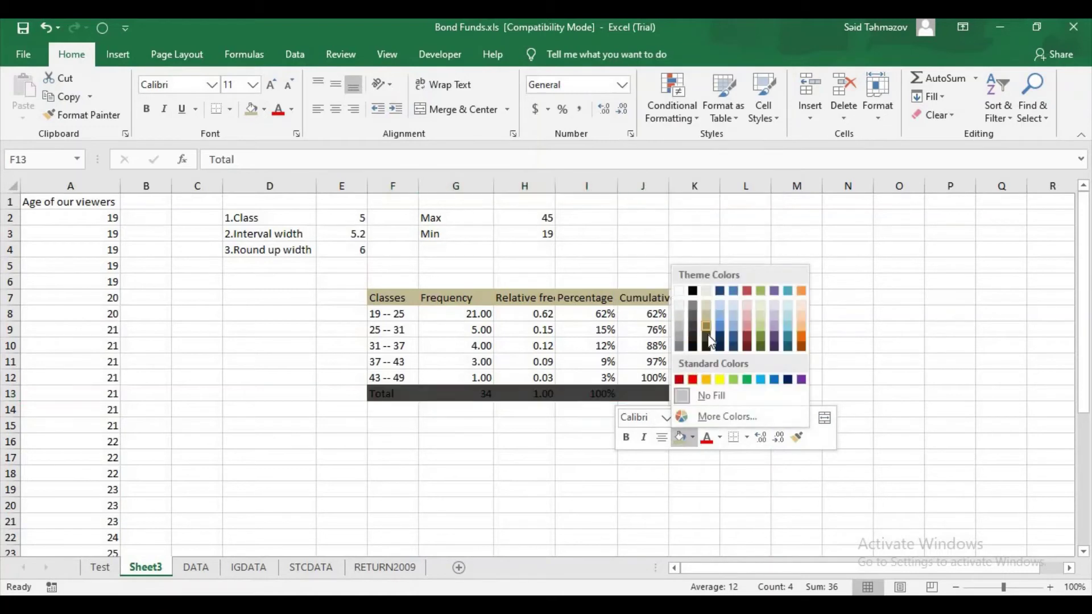
{"action": "left_click", "coordinate": [682, 329]}
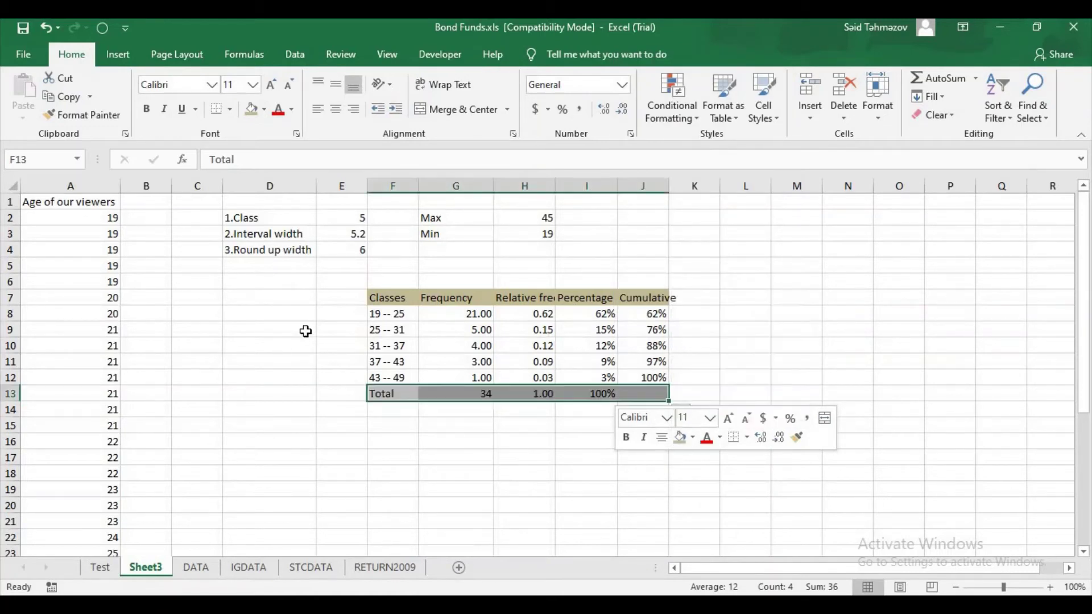
Step: Fill the class label cells F8 to F12 with a darker grey theme color than the Total row
{"action": "left_click_drag", "start_coordinate": [371, 314], "coordinate": [382, 378]}
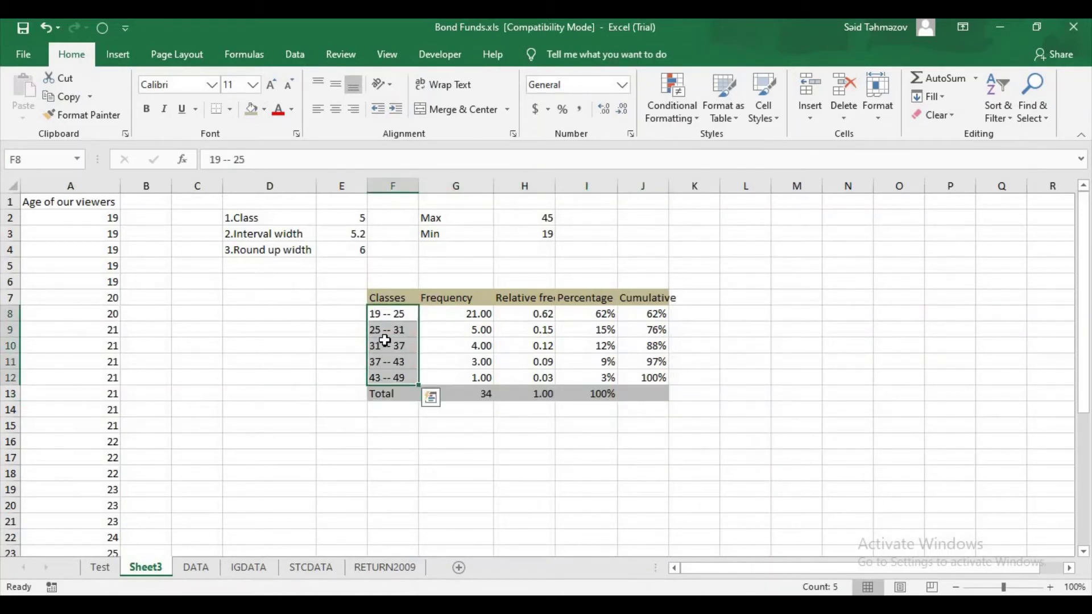
{"action": "right_click", "coordinate": [385, 340]}
{"action": "left_click", "coordinate": [464, 229]}
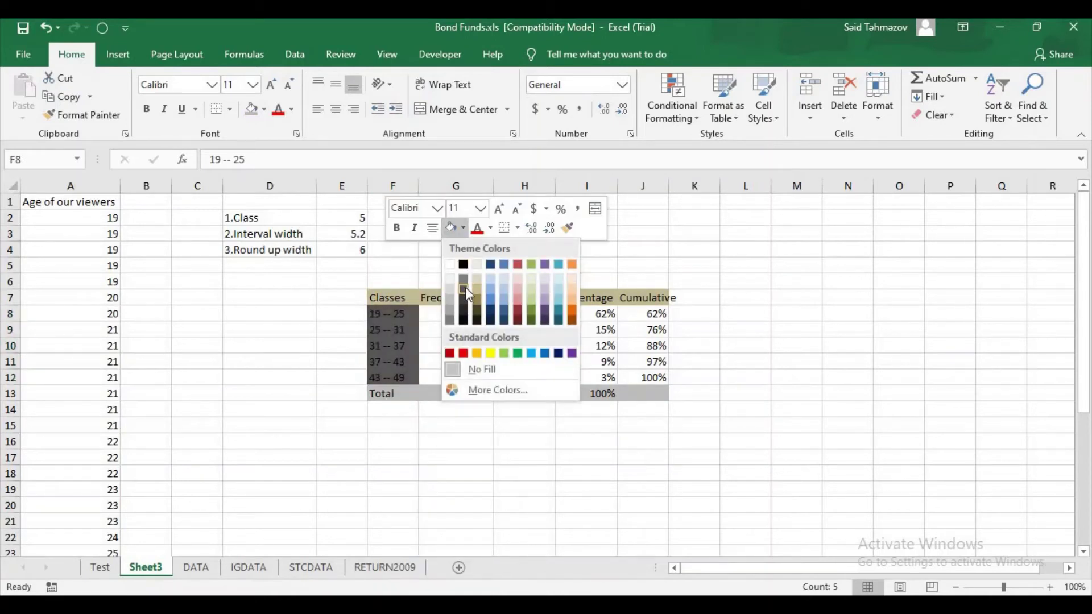
{"action": "left_click", "coordinate": [451, 312]}
{"action": "left_click", "coordinate": [241, 430]}
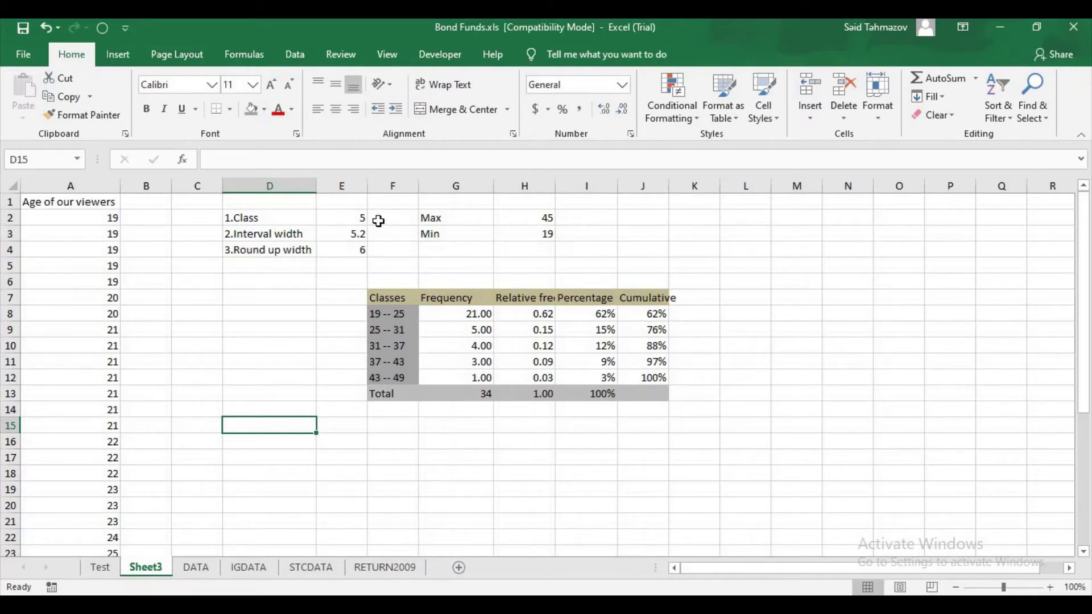
{"action": "left_click", "coordinate": [351, 237]}
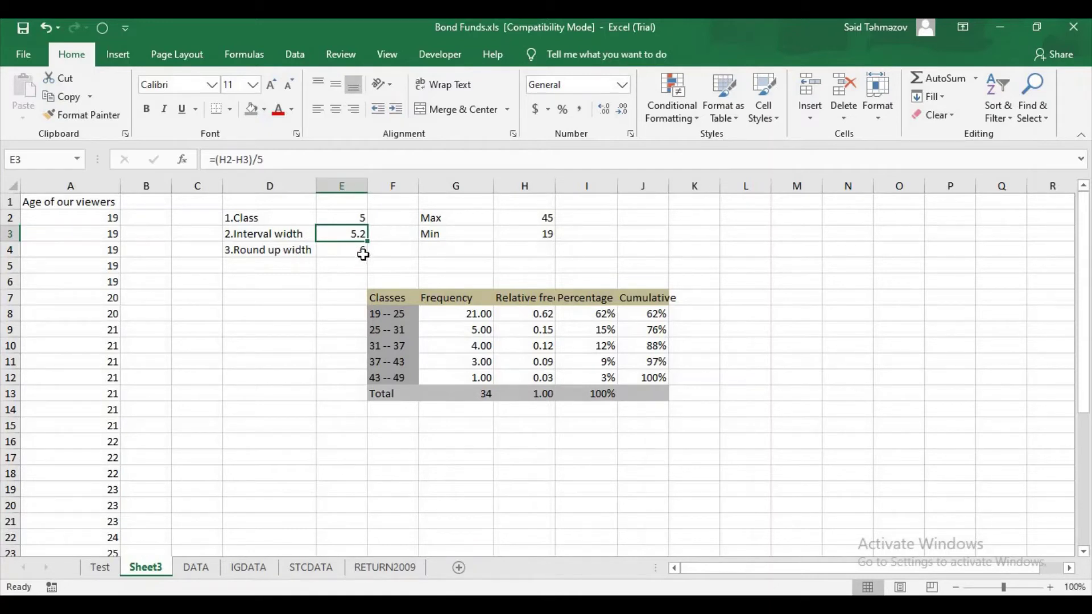
{"action": "left_click", "coordinate": [341, 250]}
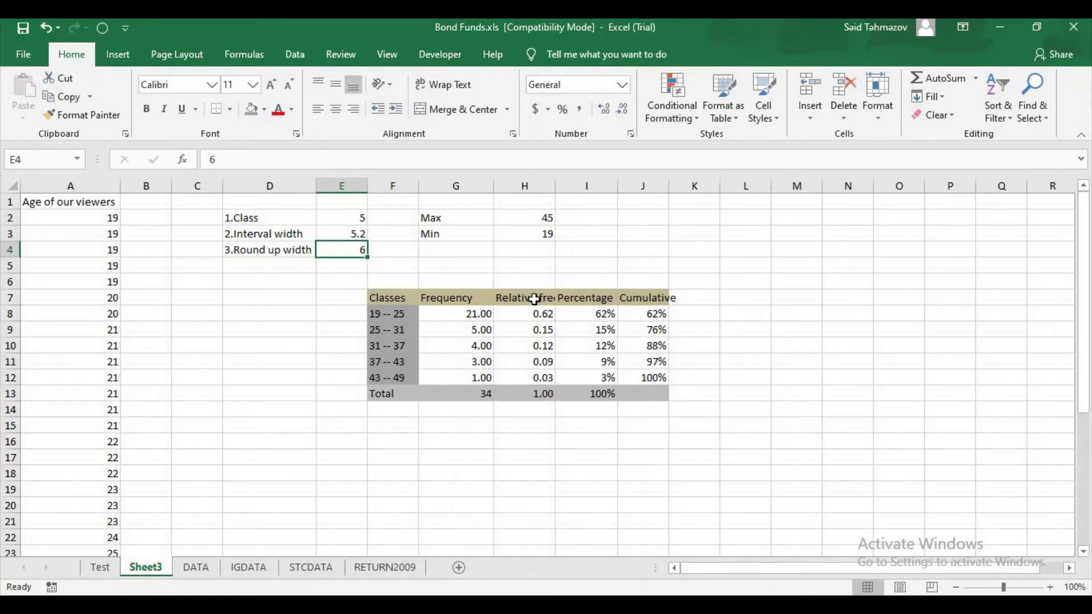
Step: Autofit the widths of columns H and J to their Relative freq. and Cumulative headers
{"action": "double_click", "coordinate": [566, 186]}
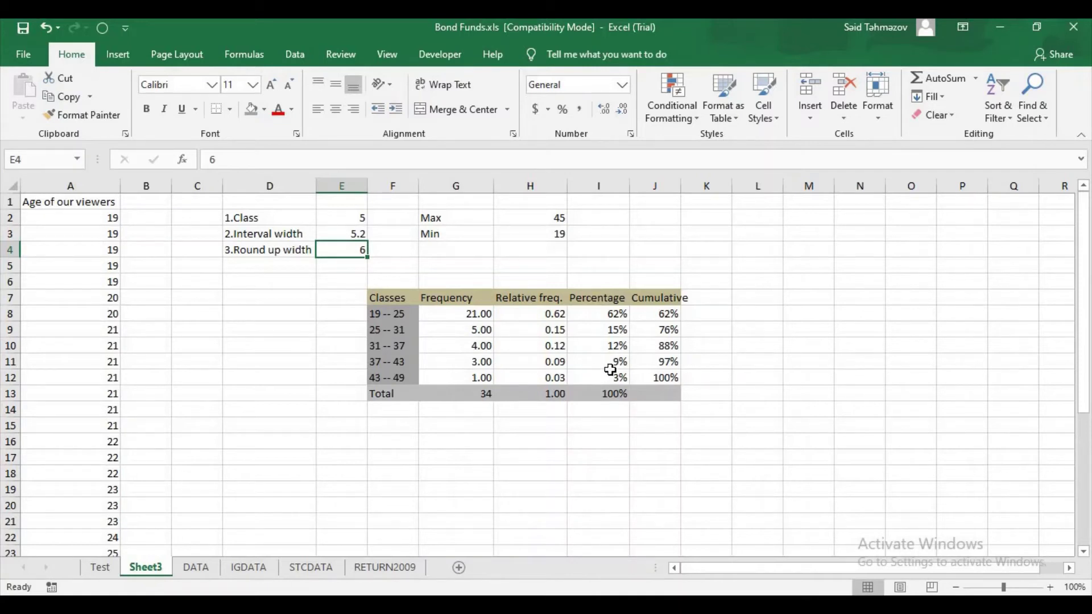
{"action": "double_click", "coordinate": [682, 180]}
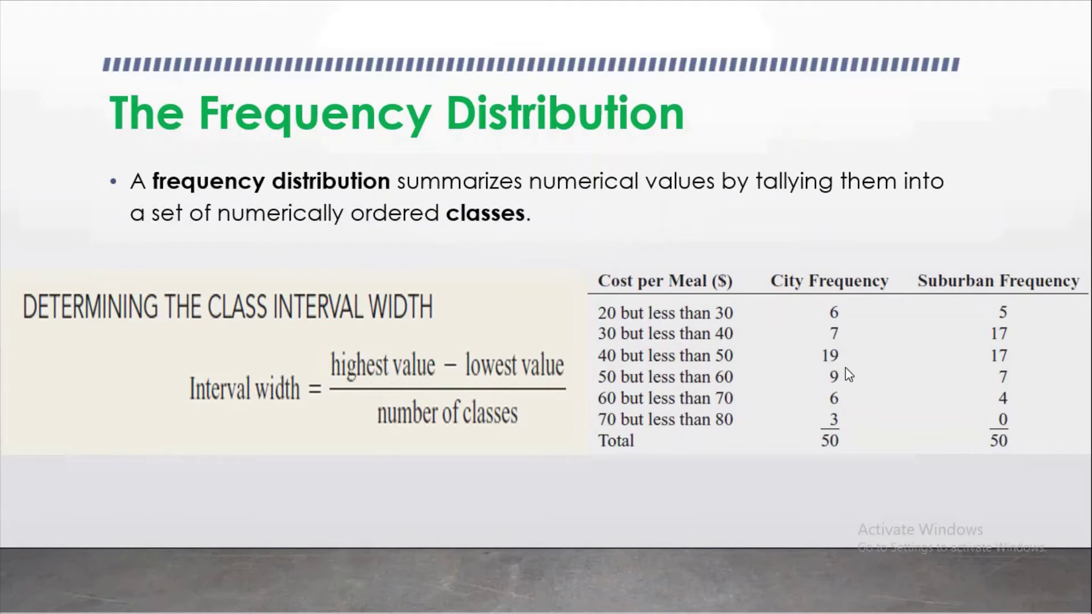
{"action": "key", "text": "Left"}
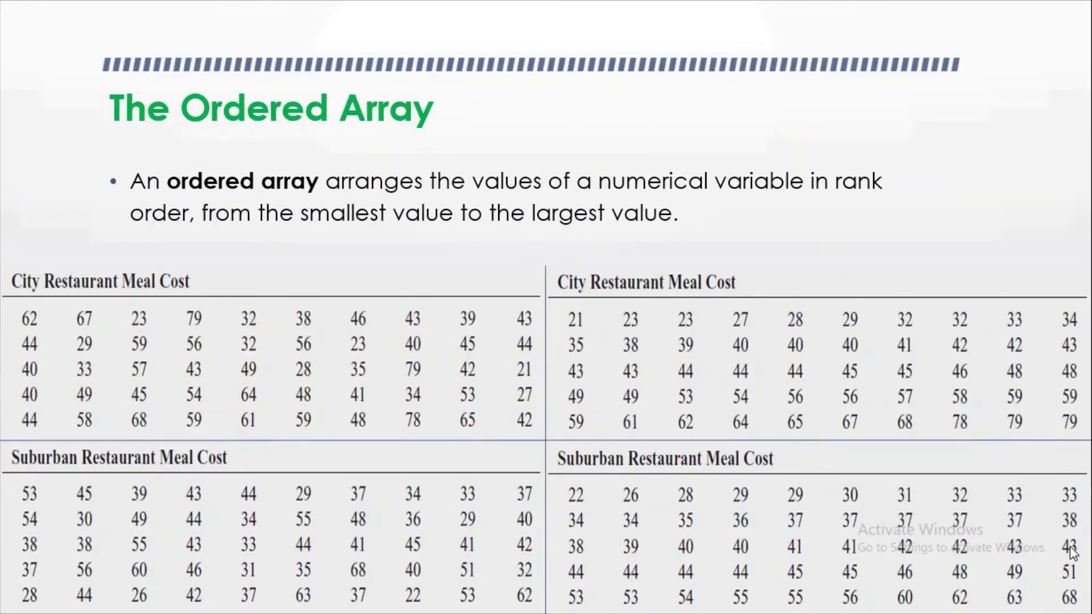